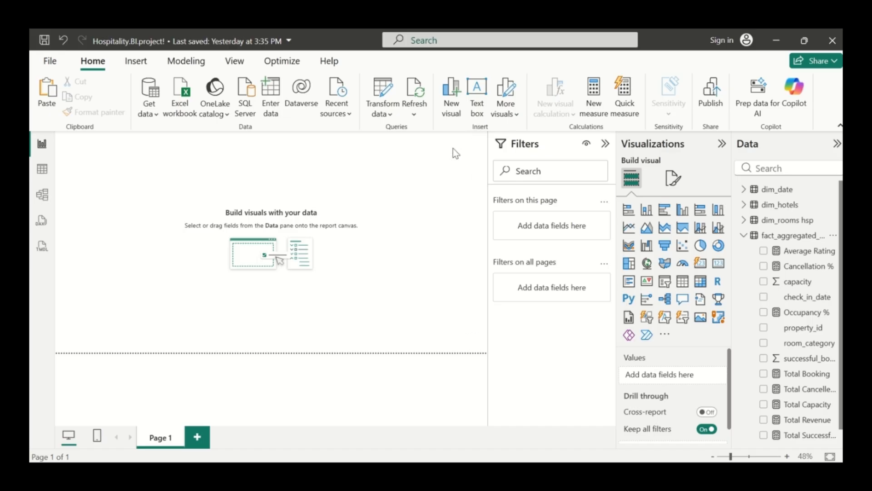
Insert a text box reading "Atiliq Grands Analysis" at font size 28, and widen and shorten it into a one-line title box
{"action": "left_click", "coordinate": [478, 104]}
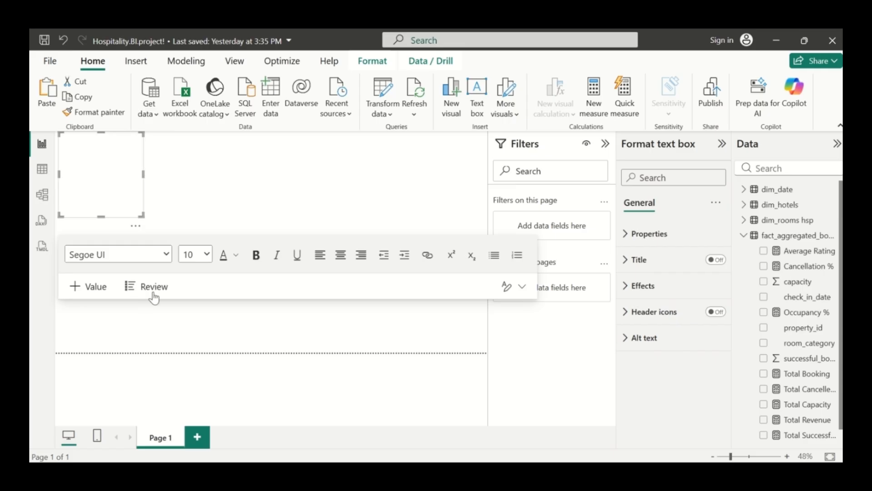
{"action": "left_click", "coordinate": [208, 256]}
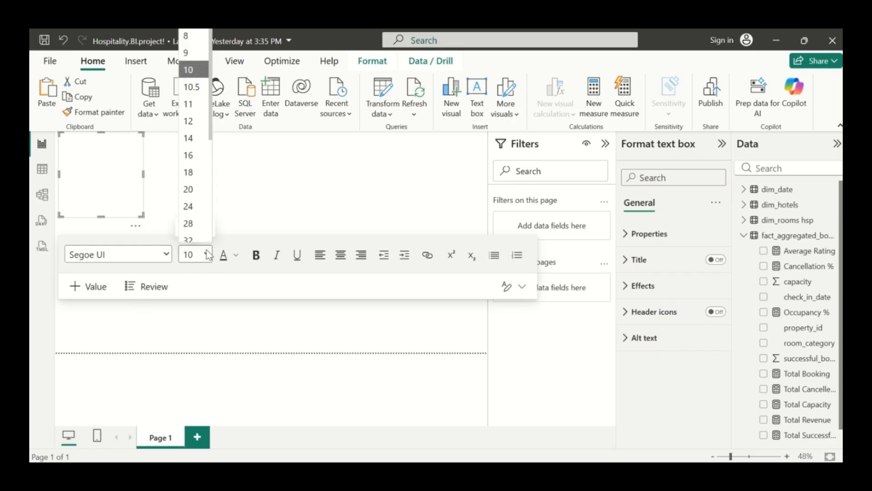
{"action": "left_click", "coordinate": [199, 218]}
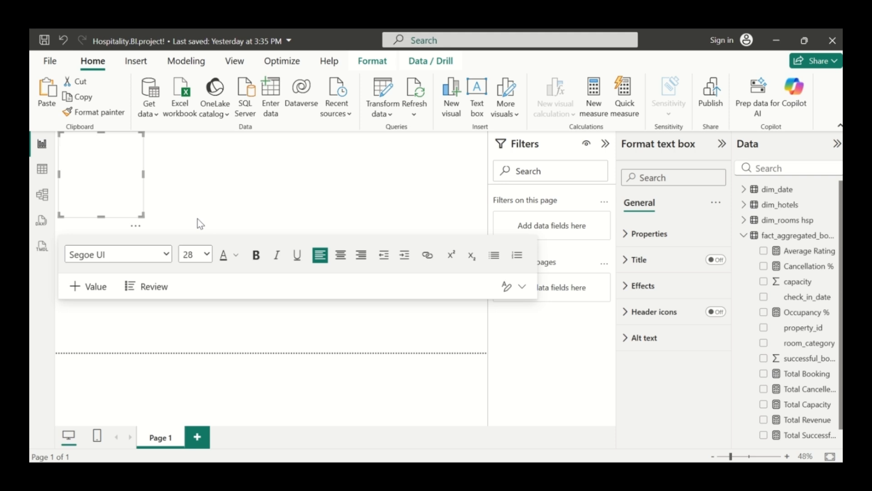
{"action": "type", "text": "Atiliq Grands"}
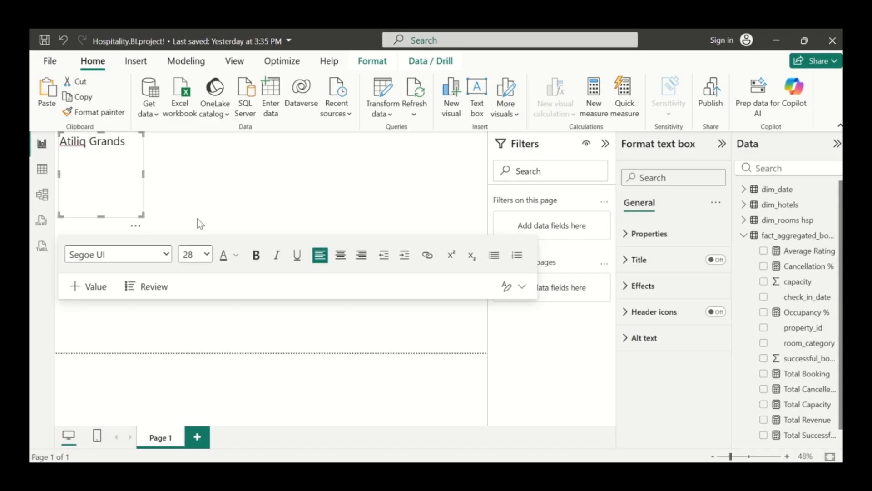
{"action": "type", "text": " Analysis"}
{"action": "left_click_drag", "start_coordinate": [143, 174], "coordinate": [213, 174]}
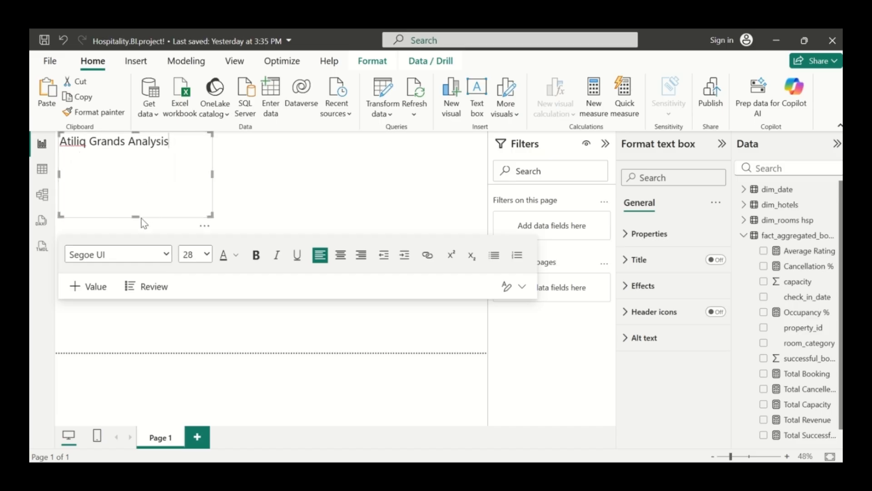
{"action": "left_click_drag", "start_coordinate": [139, 216], "coordinate": [152, 160]}
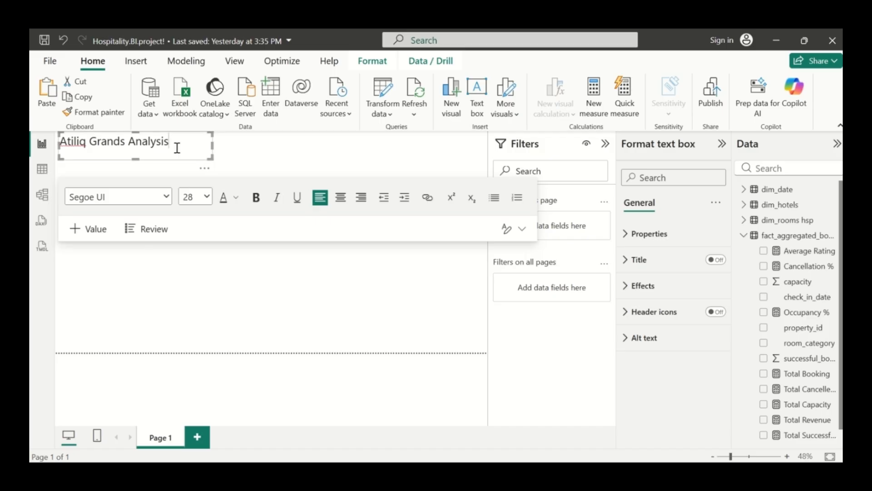
Make the report title text bold, centre it, and colour it with the bright blue theme colour
{"action": "left_click_drag", "start_coordinate": [177, 147], "coordinate": [52, 148]}
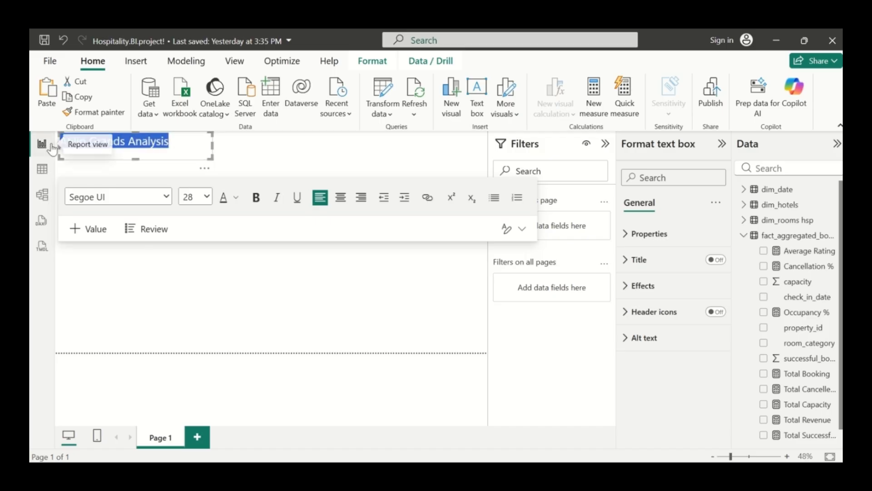
{"action": "left_click", "coordinate": [257, 198]}
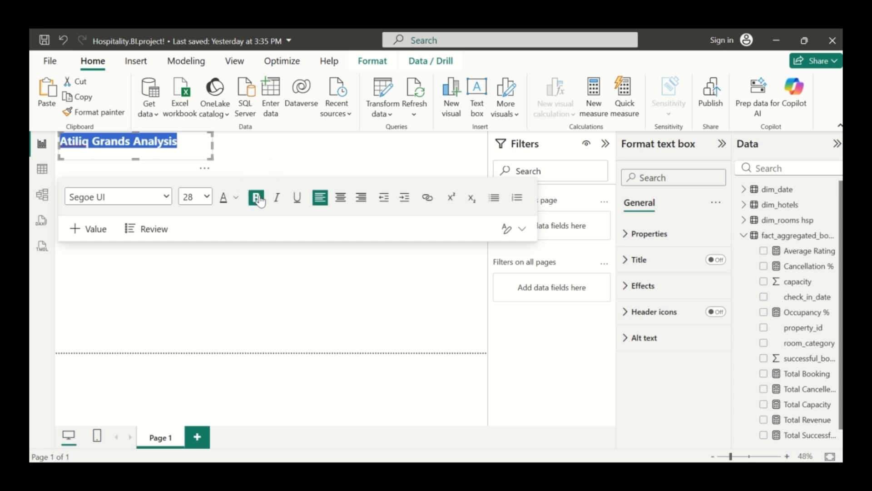
{"action": "left_click", "coordinate": [342, 198]}
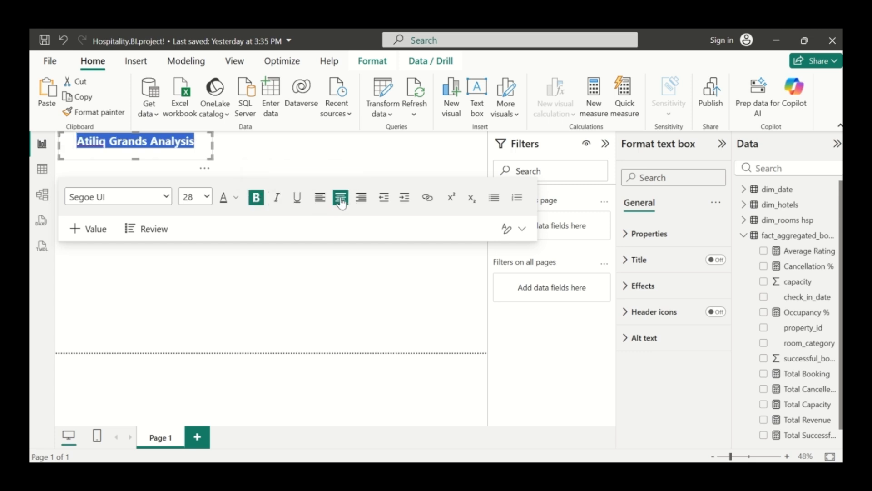
{"action": "left_click", "coordinate": [236, 198]}
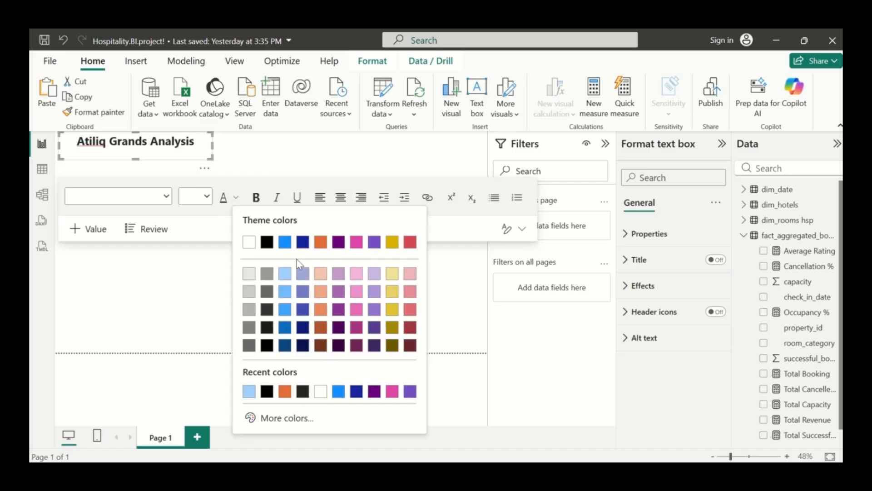
{"action": "left_click", "coordinate": [282, 243]}
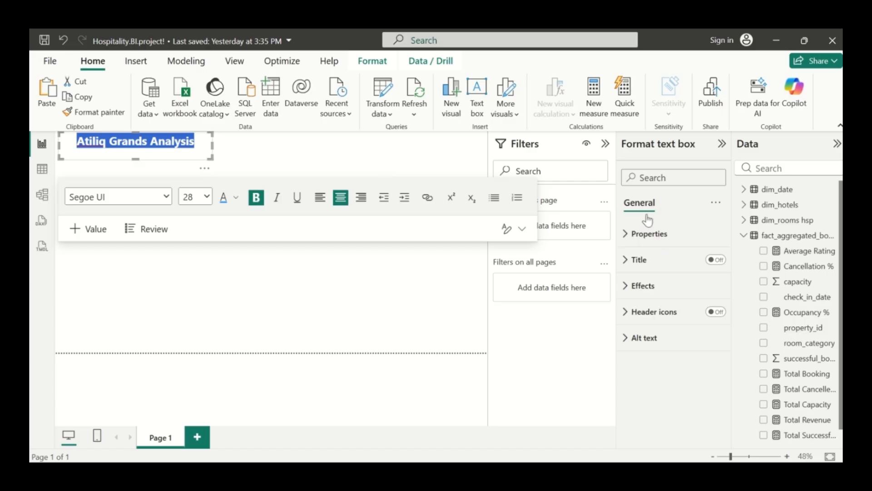
Turn on a shadow for the title text box and set the shadow colour to orange
{"action": "left_click", "coordinate": [631, 286]}
{"action": "scroll", "coordinate": [664, 353], "scroll_direction": "down", "scroll_amount": 1}
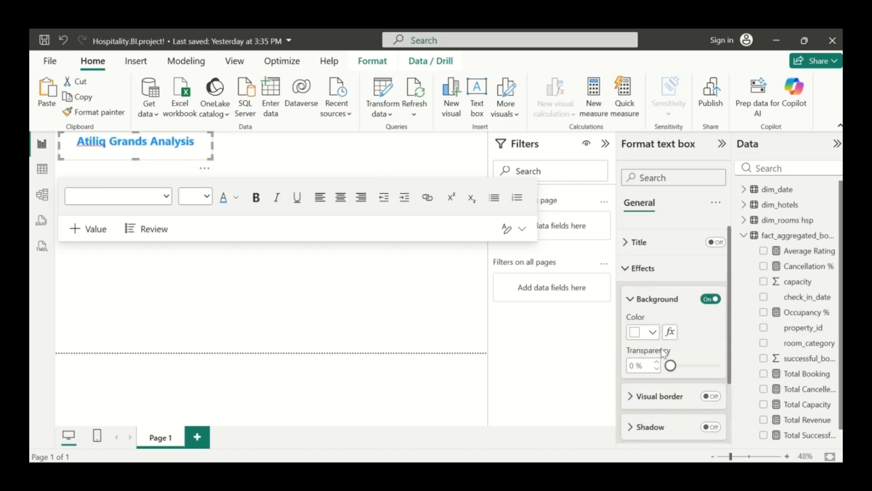
{"action": "scroll", "coordinate": [663, 353], "scroll_direction": "down", "scroll_amount": 2}
{"action": "left_click", "coordinate": [711, 353]}
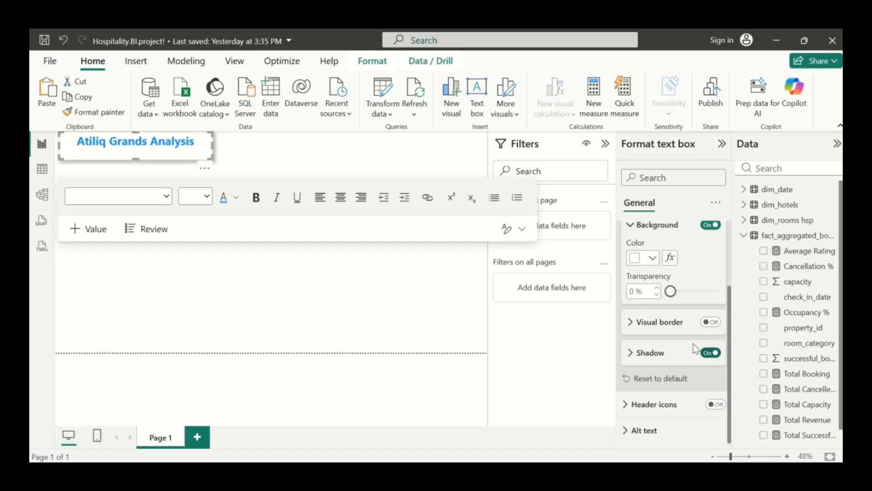
{"action": "left_click", "coordinate": [634, 356]}
{"action": "scroll", "coordinate": [636, 358], "scroll_direction": "down", "scroll_amount": 2}
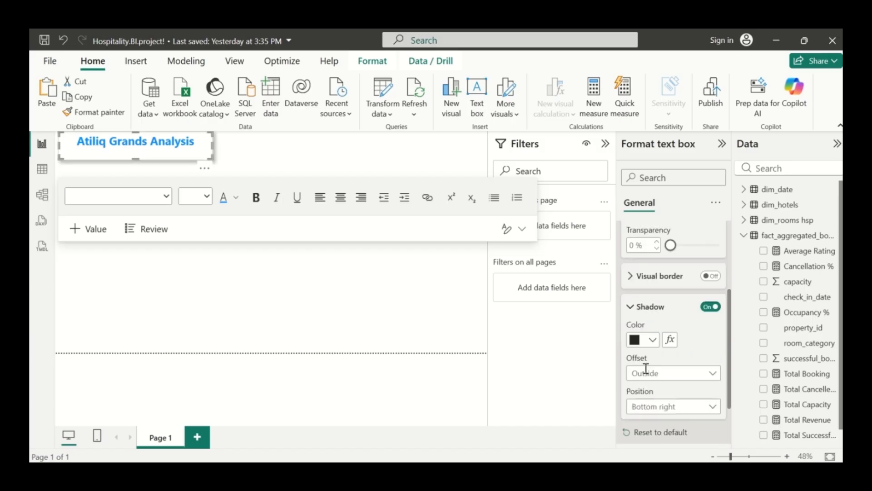
{"action": "left_click", "coordinate": [652, 286]}
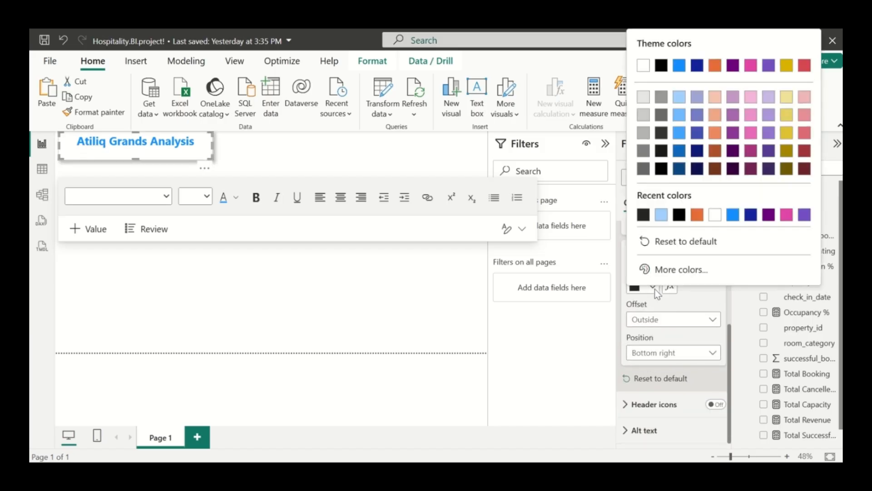
{"action": "left_click", "coordinate": [693, 214]}
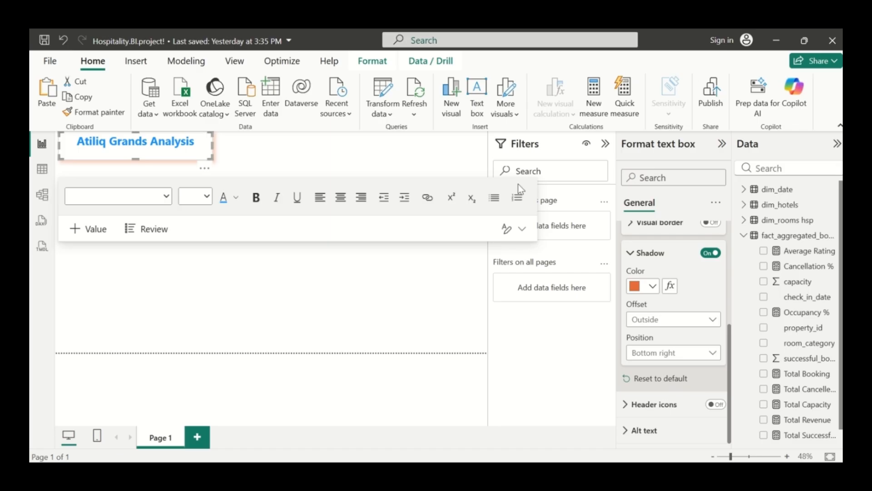
{"action": "left_click", "coordinate": [335, 167]}
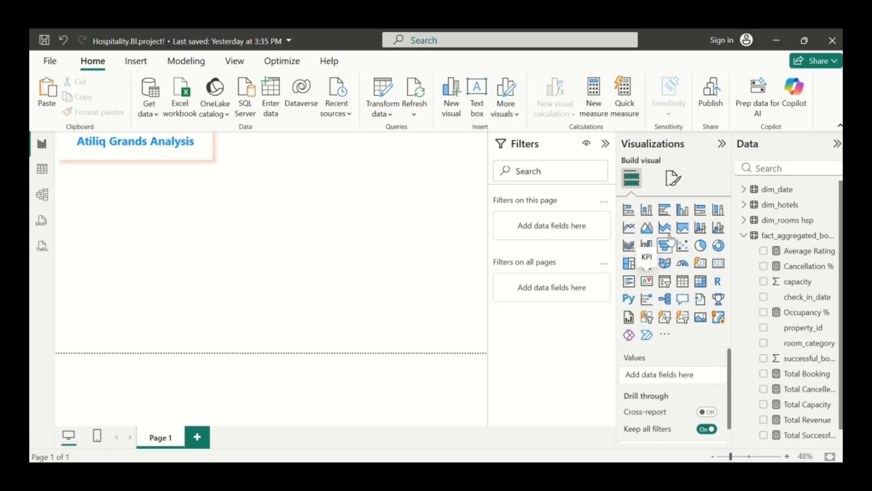
Add a slicer below the title, narrow it to about half its width, and fill it with property_name from dim_hotels
{"action": "left_click", "coordinate": [666, 285]}
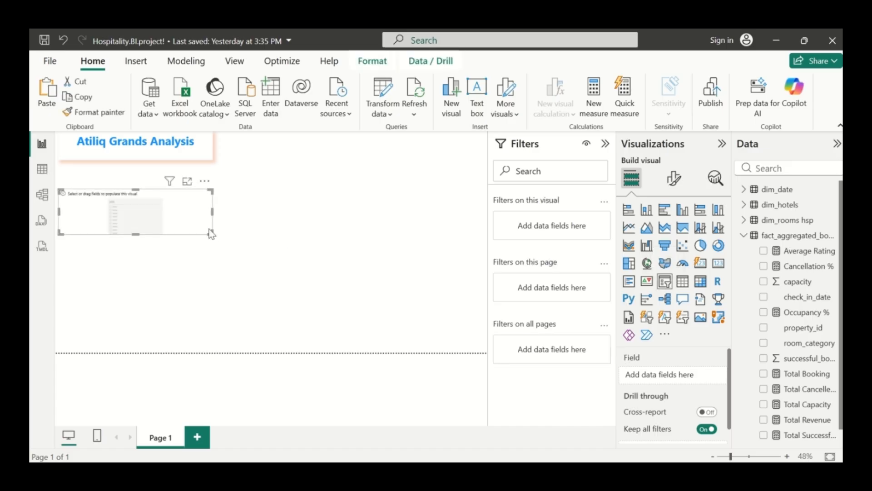
{"action": "left_click_drag", "start_coordinate": [212, 210], "coordinate": [135, 214]}
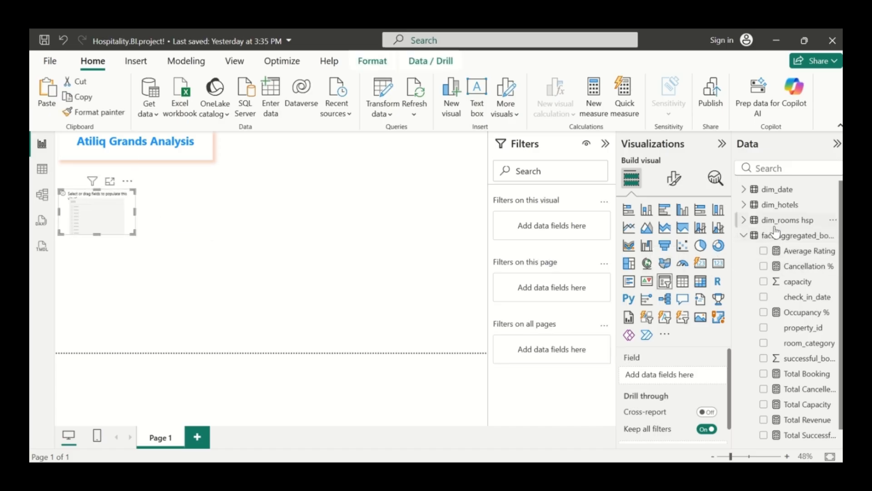
{"action": "left_click", "coordinate": [745, 220]}
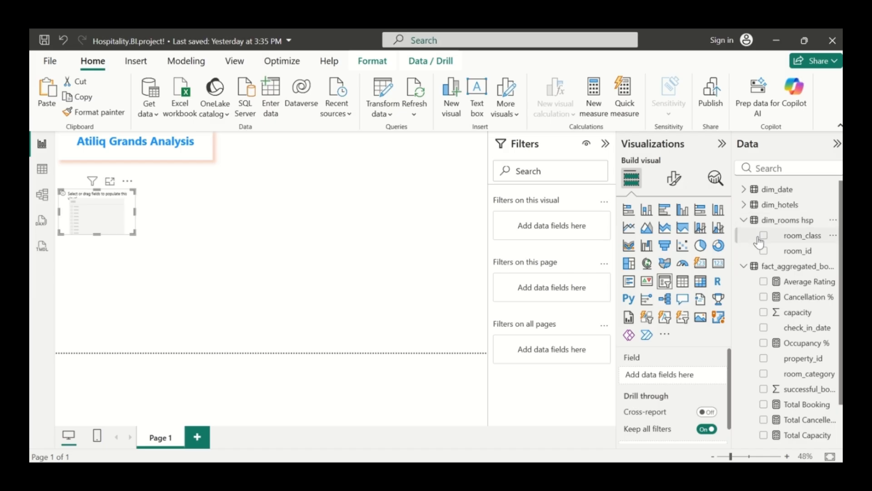
{"action": "left_click", "coordinate": [744, 206]}
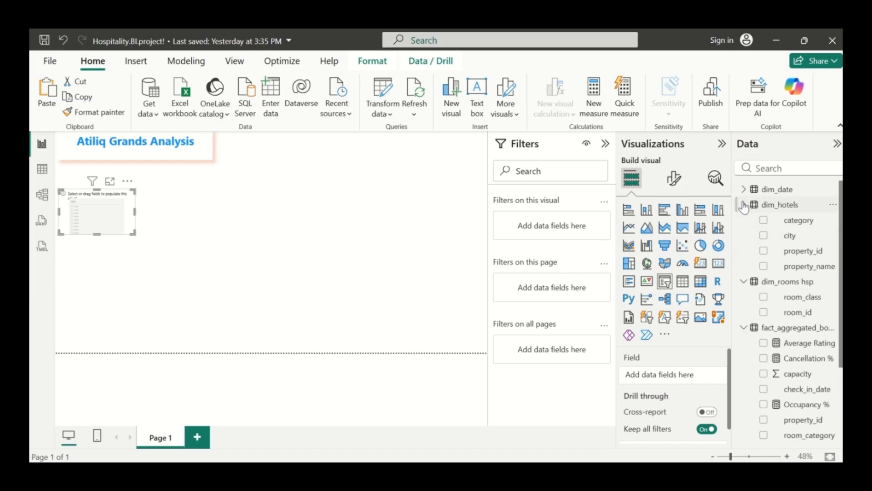
{"action": "left_click", "coordinate": [764, 267]}
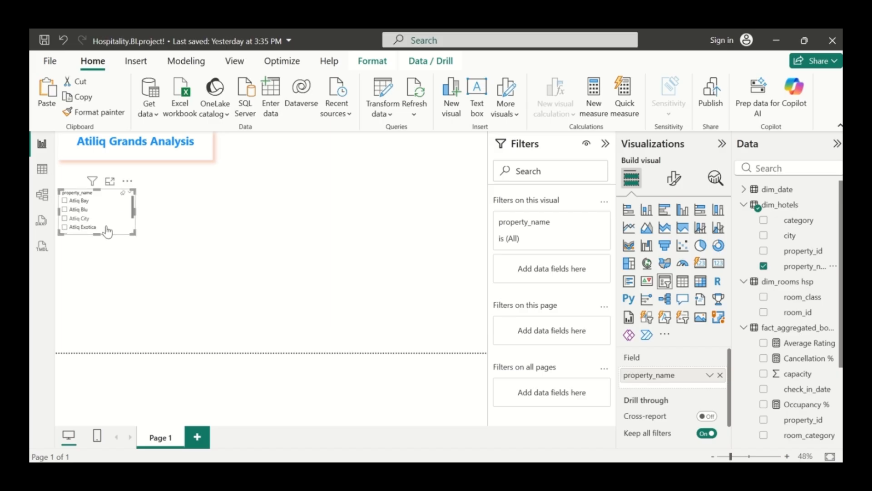
Set the property_name slicer's style to Dropdown and reduce the slicer's height to fit
{"action": "left_click", "coordinate": [673, 178]}
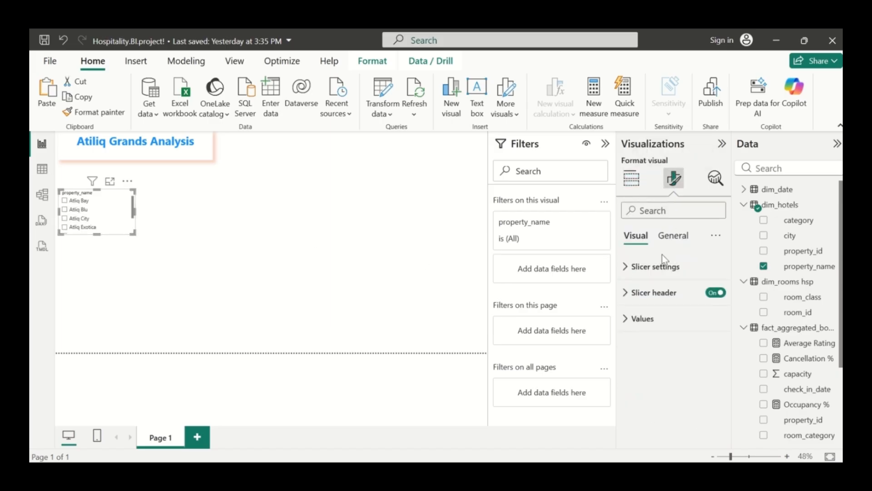
{"action": "left_click", "coordinate": [635, 269]}
{"action": "left_click", "coordinate": [703, 337]}
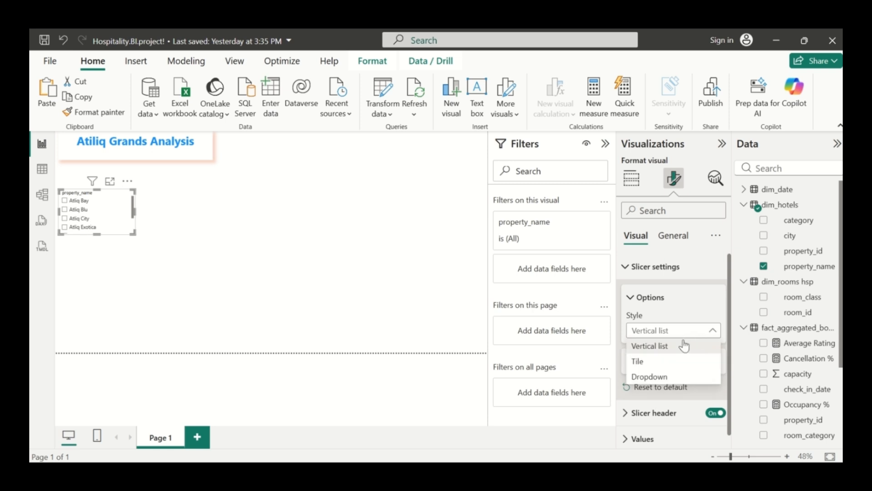
{"action": "left_click", "coordinate": [666, 377]}
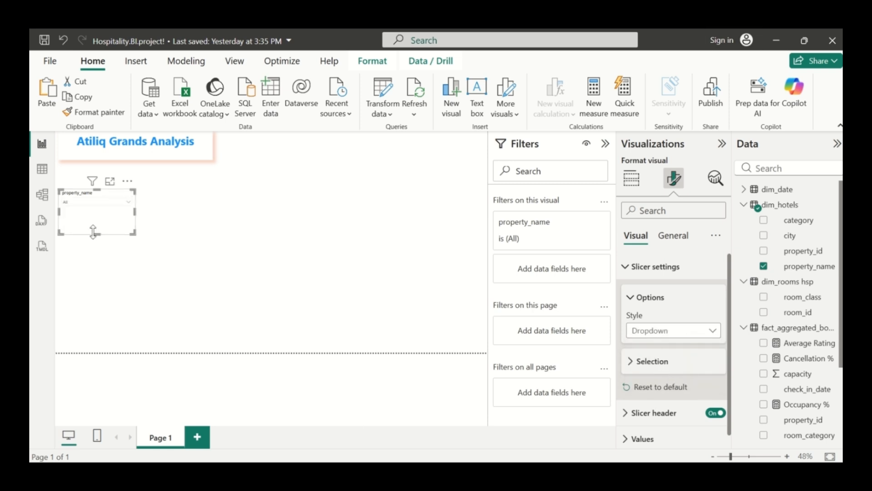
{"action": "left_click_drag", "start_coordinate": [93, 231], "coordinate": [93, 219]}
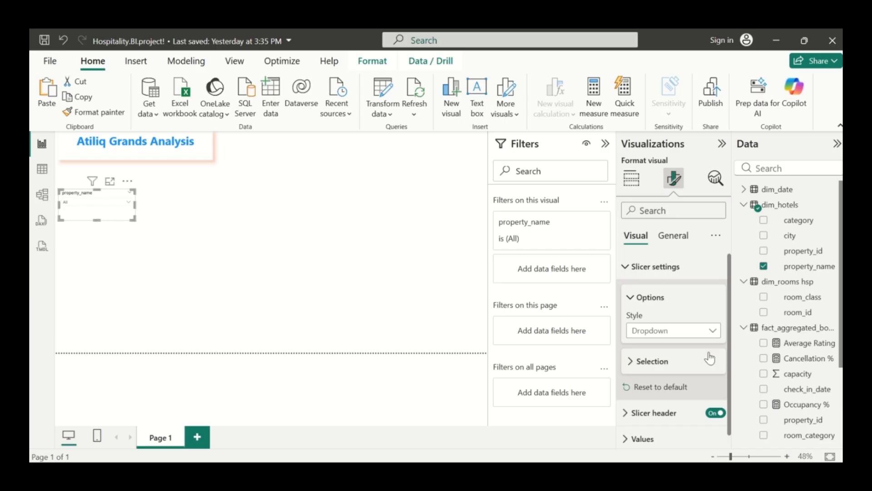
Make the property_name slicer's header text bold
{"action": "left_click", "coordinate": [631, 268]}
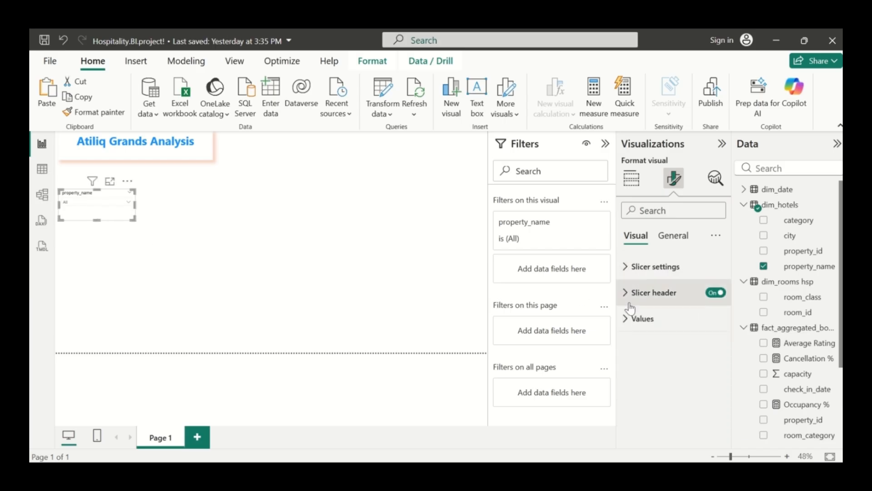
{"action": "left_click", "coordinate": [629, 293]}
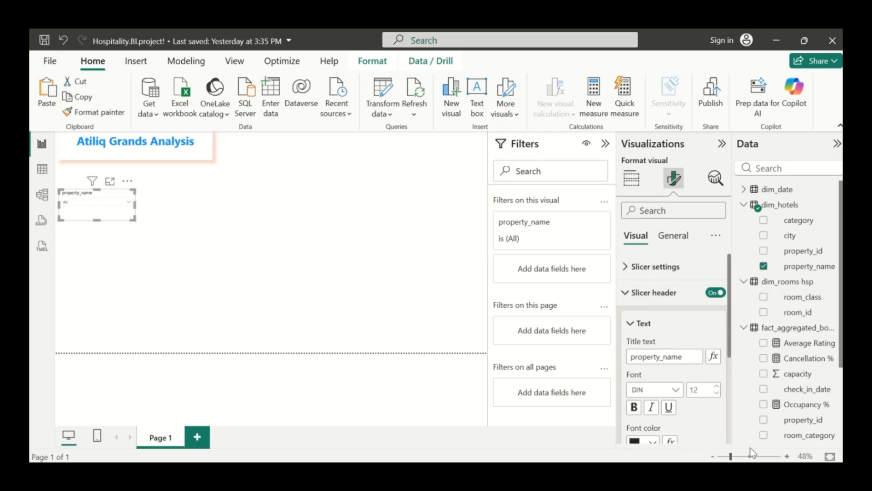
{"action": "scroll", "coordinate": [641, 383], "scroll_direction": "down", "scroll_amount": 2}
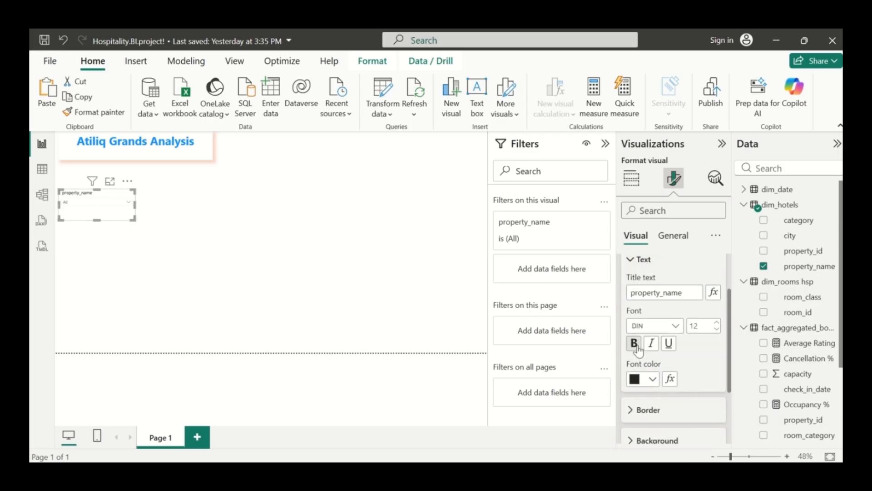
{"action": "left_click", "coordinate": [638, 346]}
{"action": "scroll", "coordinate": [668, 378], "scroll_direction": "down", "scroll_amount": 2}
{"action": "scroll", "coordinate": [667, 379], "scroll_direction": "up", "scroll_amount": 3}
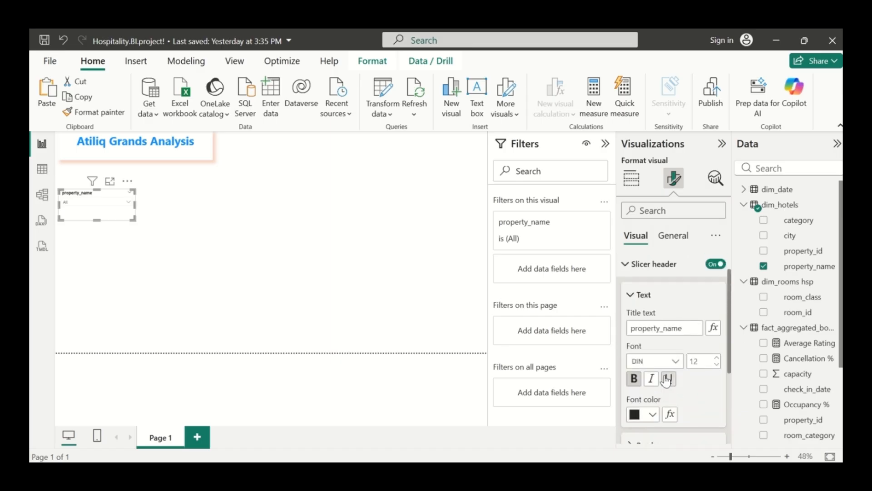
Change the slicer header's title text to "Property_name" with a capital P
{"action": "left_click", "coordinate": [635, 328]}
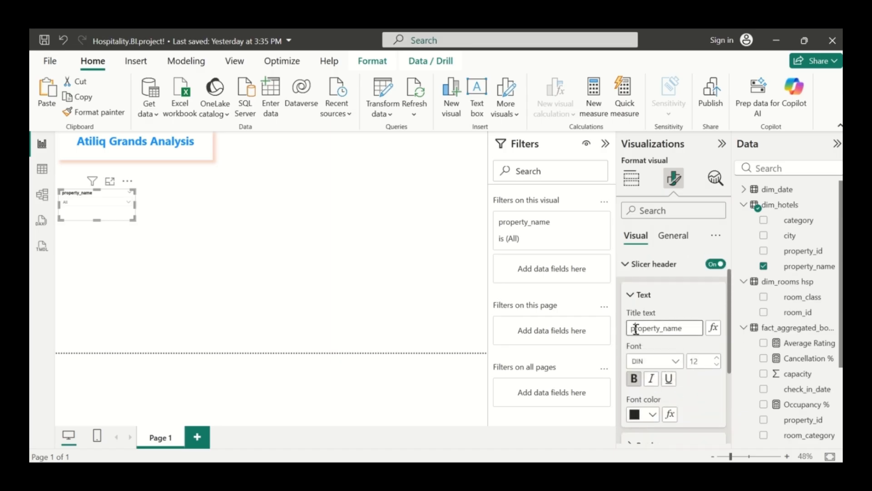
{"action": "key", "text": "Delete"}
{"action": "type", "text": "P"}
{"action": "scroll", "coordinate": [703, 282], "scroll_direction": "down", "scroll_amount": 2}
{"action": "scroll", "coordinate": [652, 312], "scroll_direction": "up", "scroll_amount": 3}
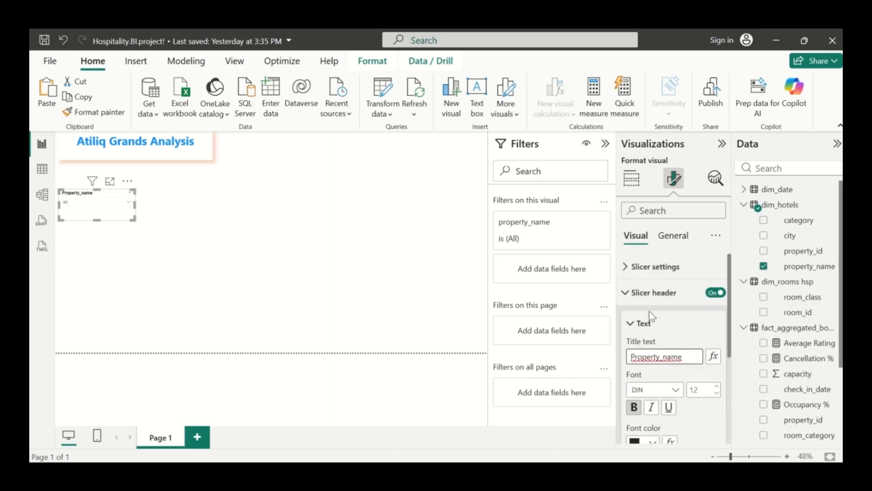
{"action": "left_click", "coordinate": [626, 295]}
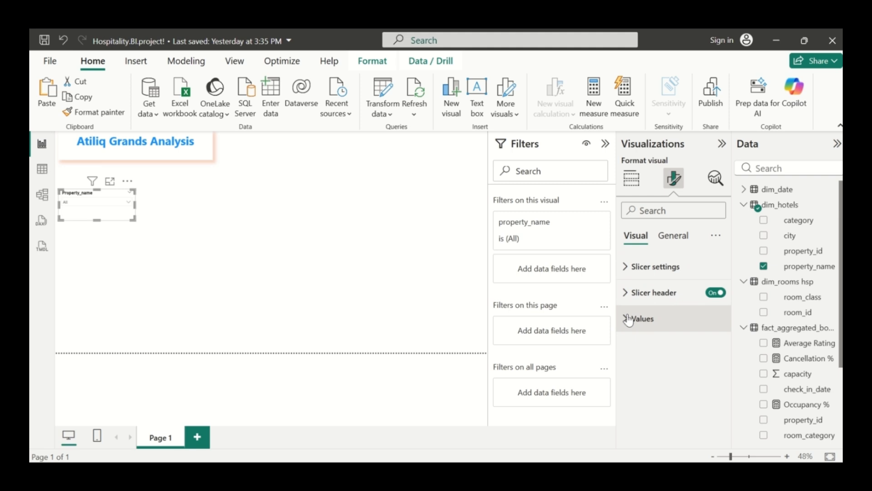
Make the values text of the Property_name slicer bold
{"action": "left_click", "coordinate": [628, 319]}
{"action": "scroll", "coordinate": [636, 320], "scroll_direction": "down", "scroll_amount": 3}
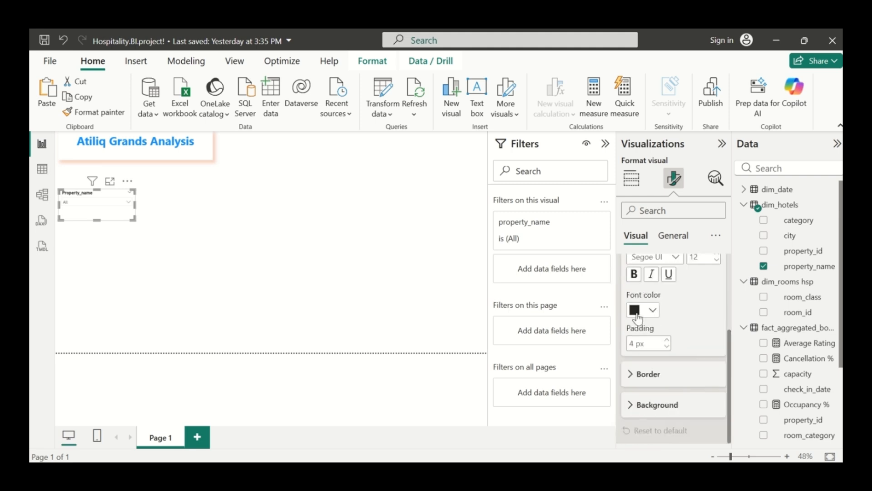
{"action": "left_click", "coordinate": [637, 275]}
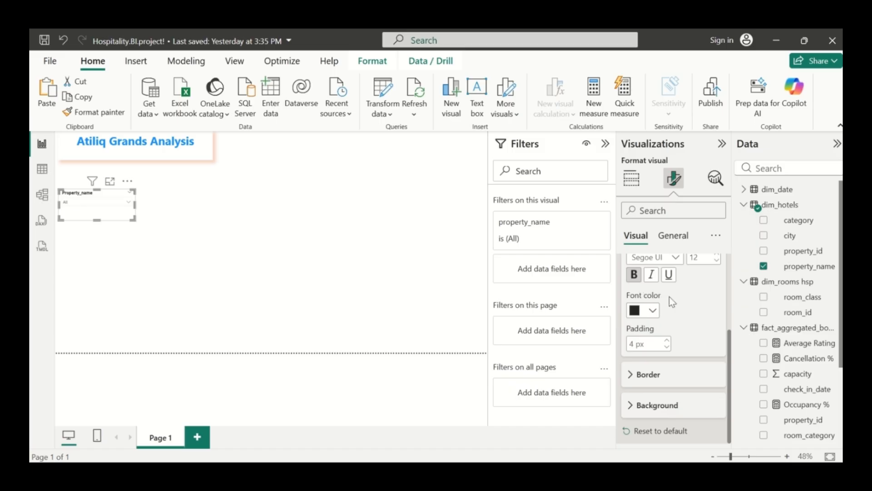
Set the Property_name slicer's values text to font size 14 and its font color to black
{"action": "scroll", "coordinate": [675, 315], "scroll_direction": "up", "scroll_amount": 3}
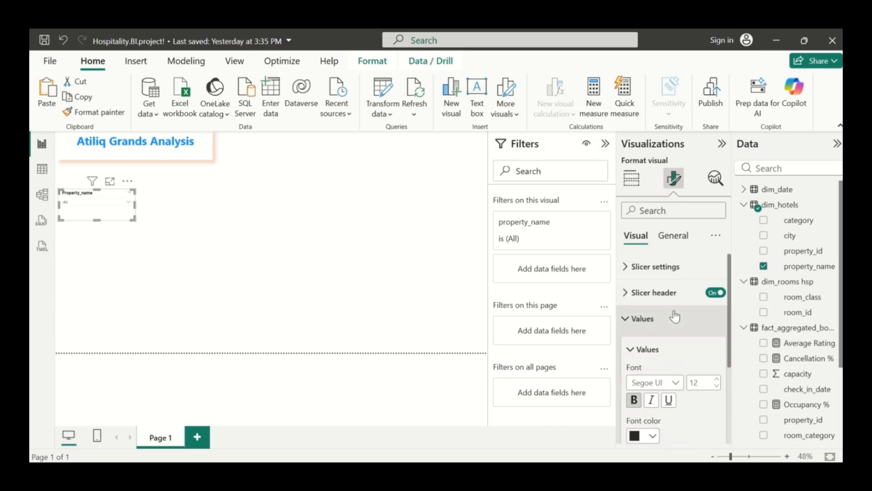
{"action": "scroll", "coordinate": [675, 315], "scroll_direction": "down", "scroll_amount": 3}
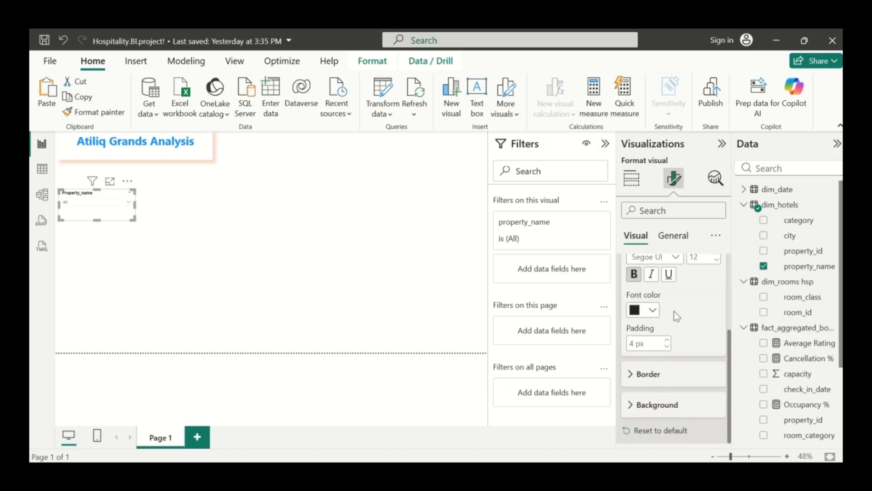
{"action": "scroll", "coordinate": [674, 312], "scroll_direction": "up", "scroll_amount": 2}
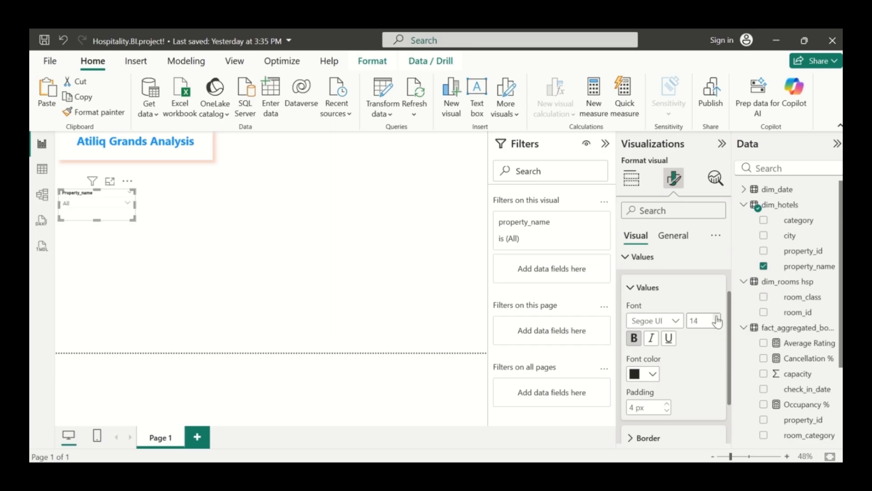
{"action": "left_click", "coordinate": [653, 373]}
{"action": "left_click", "coordinate": [662, 248]}
{"action": "scroll", "coordinate": [692, 379], "scroll_direction": "down", "scroll_amount": 1}
{"action": "scroll", "coordinate": [666, 327], "scroll_direction": "up", "scroll_amount": 3}
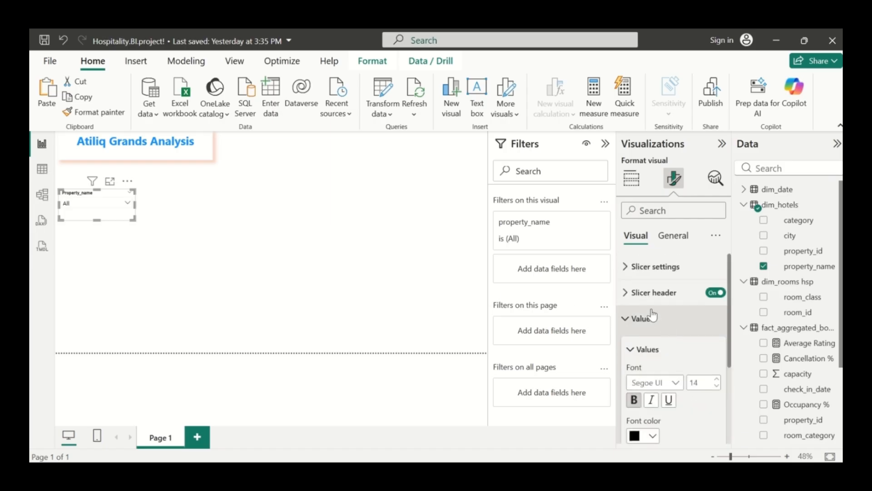
{"action": "left_click", "coordinate": [627, 295]}
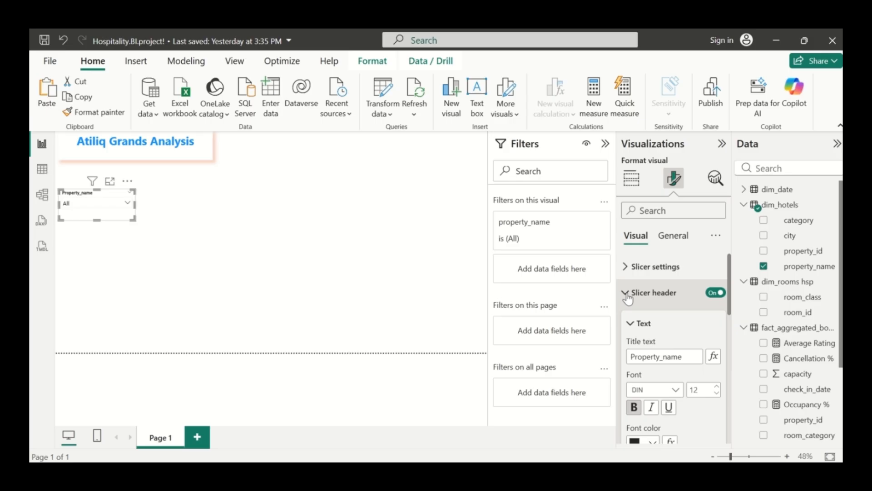
{"action": "left_click", "coordinate": [627, 294]}
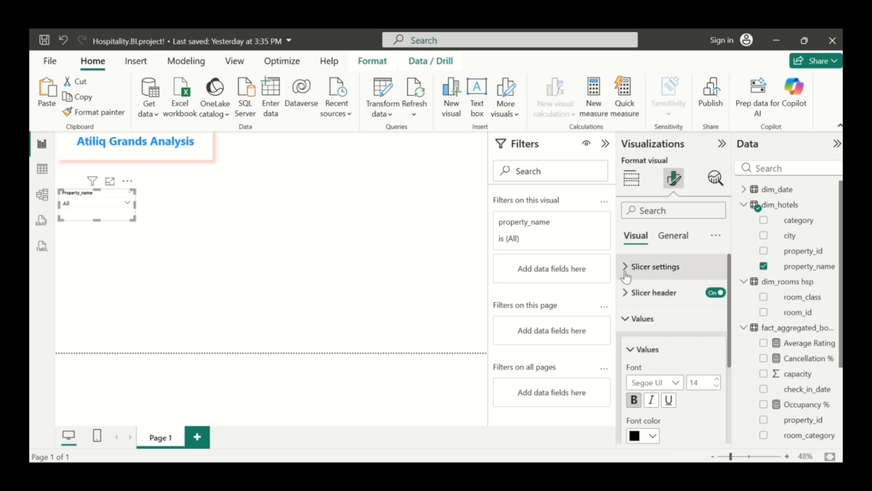
{"action": "left_click", "coordinate": [628, 320]}
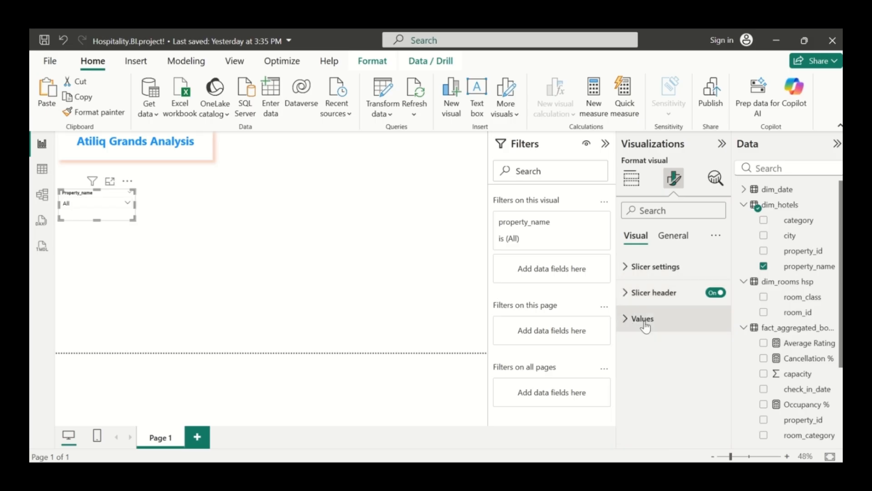
Give the Property_name slicer a light blue background, using the lightest tint of the theme's bright blue
{"action": "left_click", "coordinate": [674, 240]}
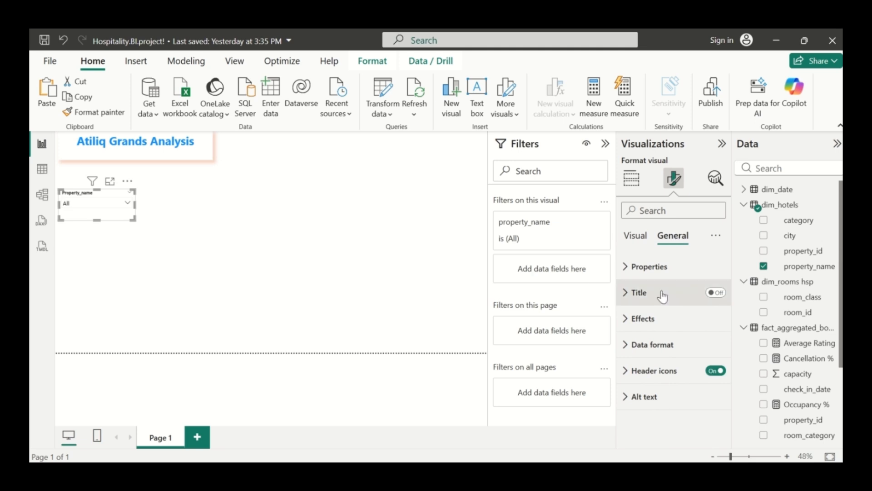
{"action": "left_click", "coordinate": [630, 319]}
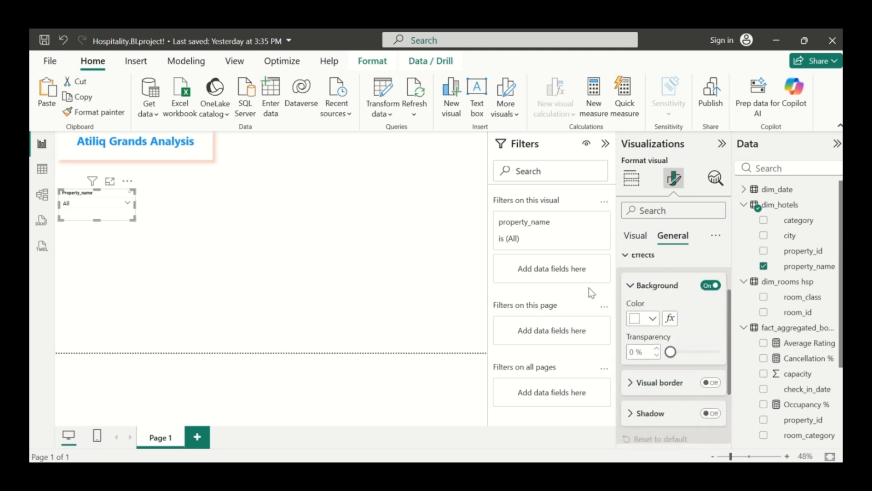
{"action": "left_click", "coordinate": [654, 319]}
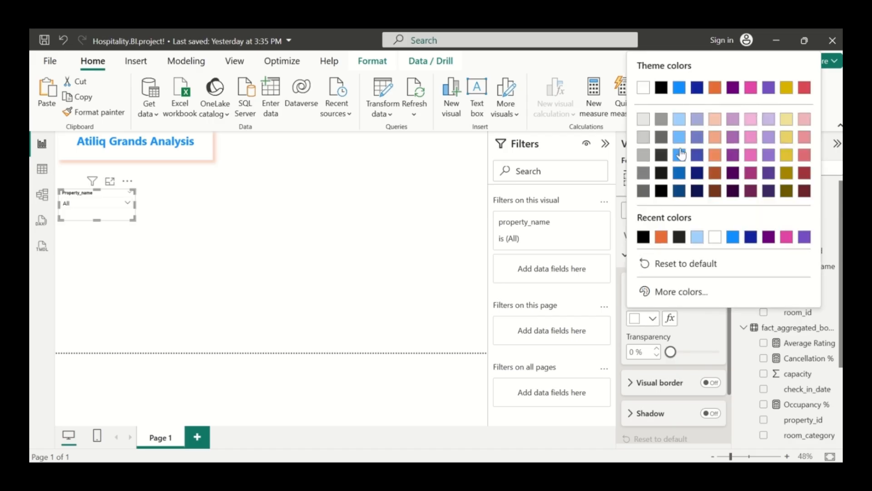
{"action": "left_click", "coordinate": [680, 120]}
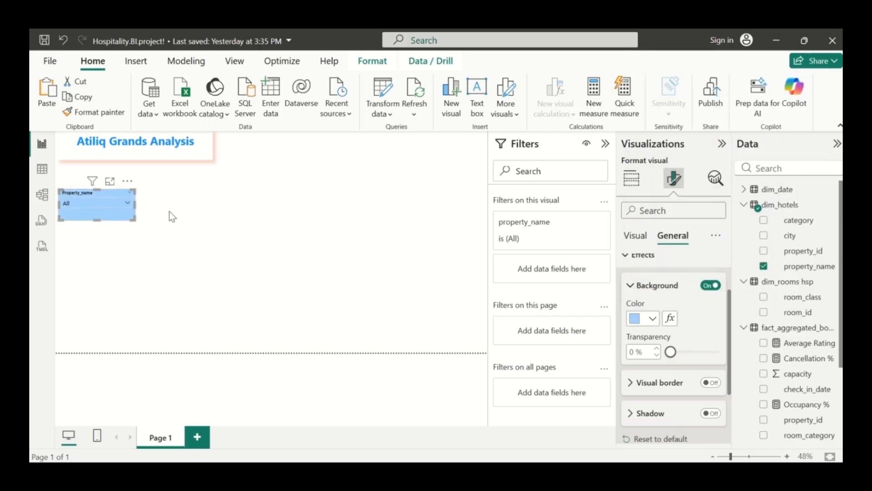
Reduce the width of the Property_name slicer
{"action": "left_click", "coordinate": [140, 208]}
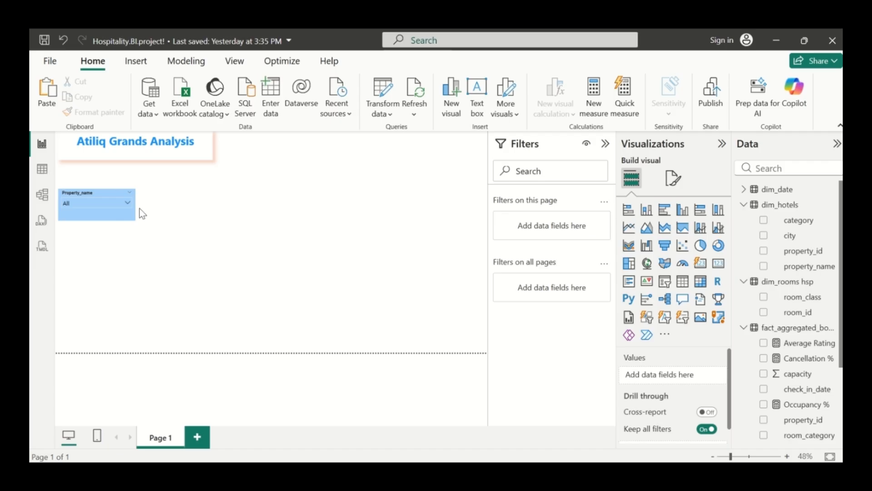
{"action": "left_click", "coordinate": [114, 216]}
{"action": "left_click_drag", "start_coordinate": [119, 205], "coordinate": [121, 209]}
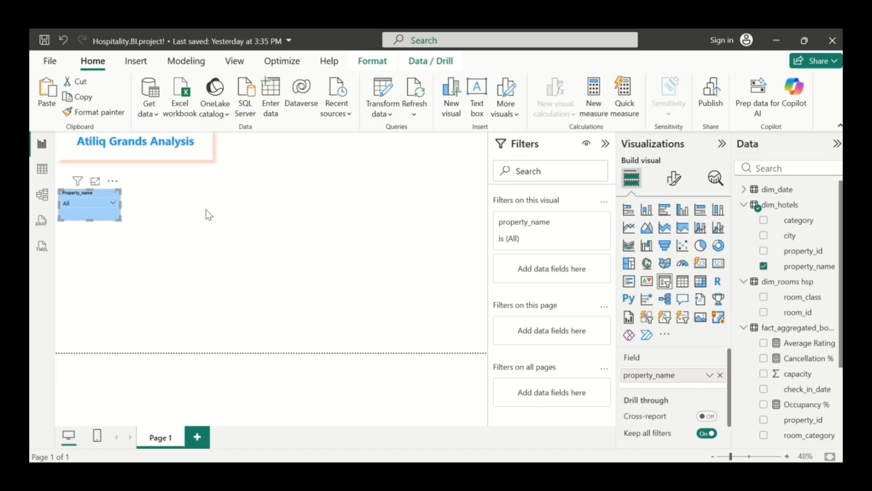
Duplicate the Property_name slicer and place the copy beside the original in the same row
{"action": "key", "text": "ctrl+v"}
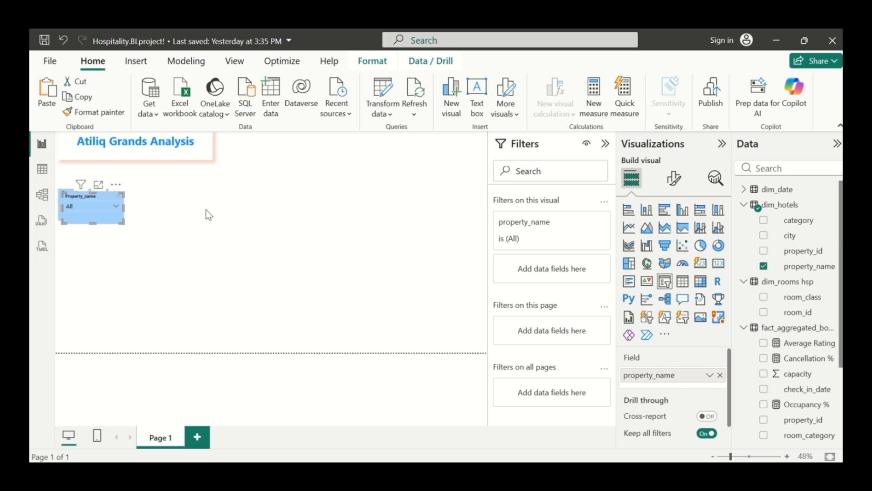
{"action": "left_click", "coordinate": [142, 207]}
{"action": "left_click_drag", "start_coordinate": [102, 217], "coordinate": [170, 220]}
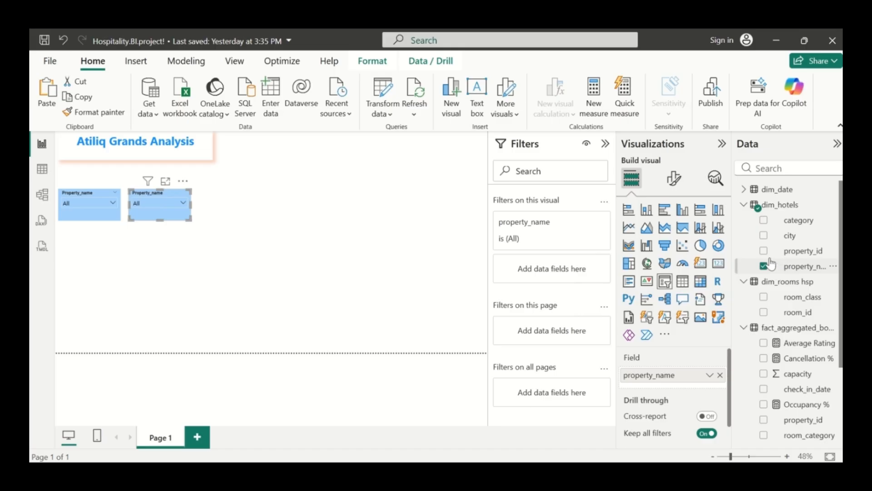
Replace the copied slicer's property_name field with booking_platform from fact_bookings and check its dropdown list
{"action": "left_click", "coordinate": [744, 189]}
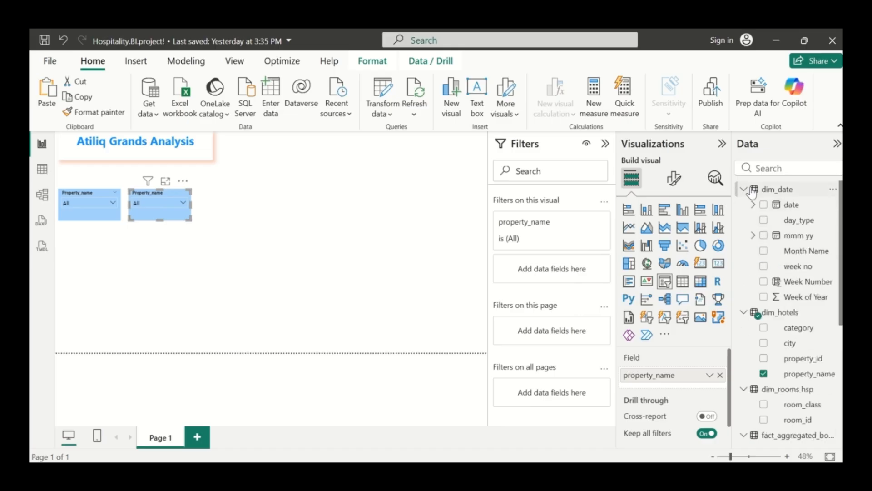
{"action": "left_click", "coordinate": [744, 189]}
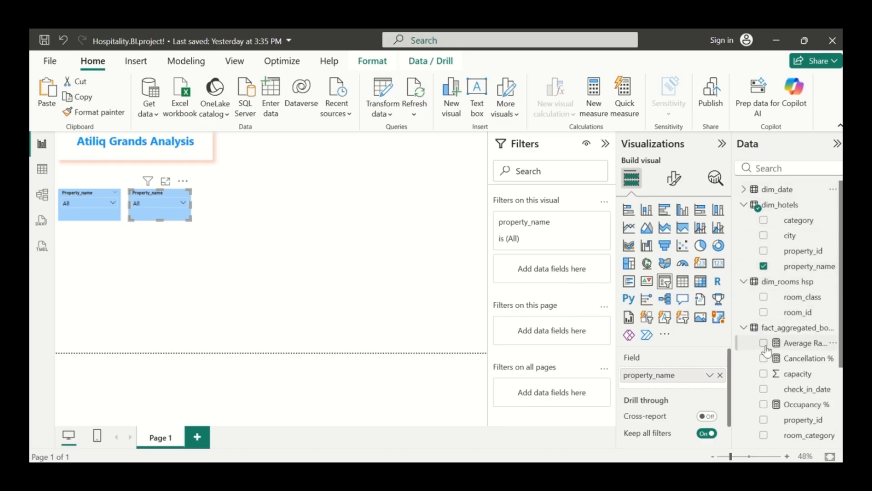
{"action": "scroll", "coordinate": [766, 352], "scroll_direction": "down", "scroll_amount": 2}
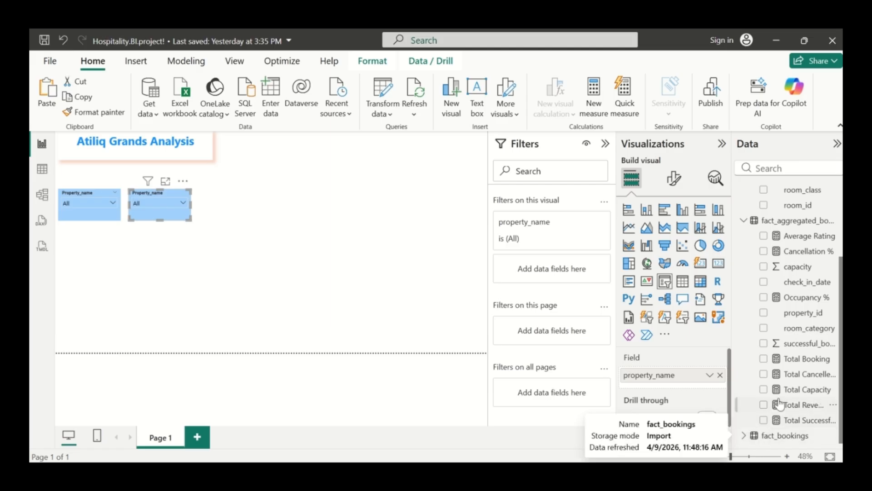
{"action": "left_click", "coordinate": [743, 435]}
{"action": "scroll", "coordinate": [779, 404], "scroll_direction": "down", "scroll_amount": 4}
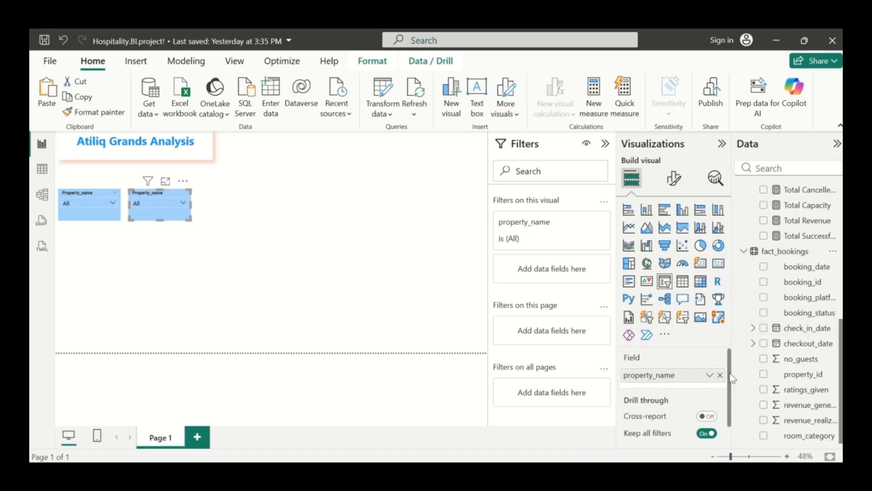
{"action": "left_click", "coordinate": [720, 376]}
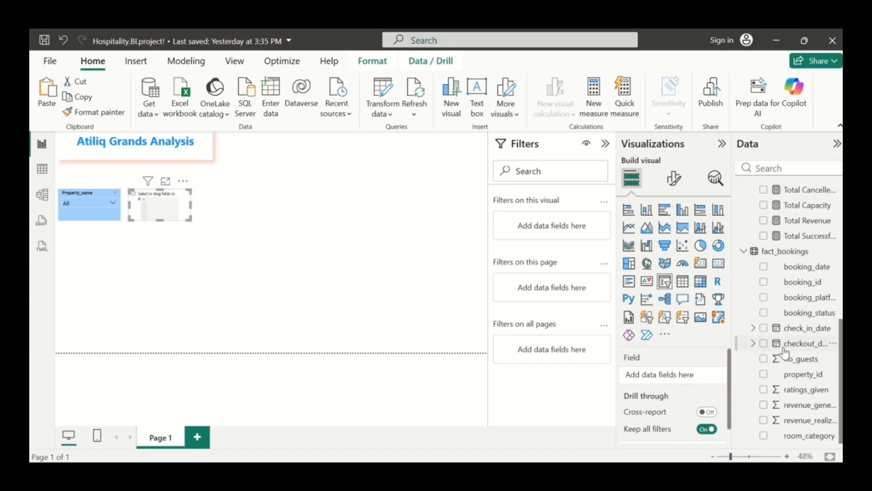
{"action": "left_click", "coordinate": [764, 314]}
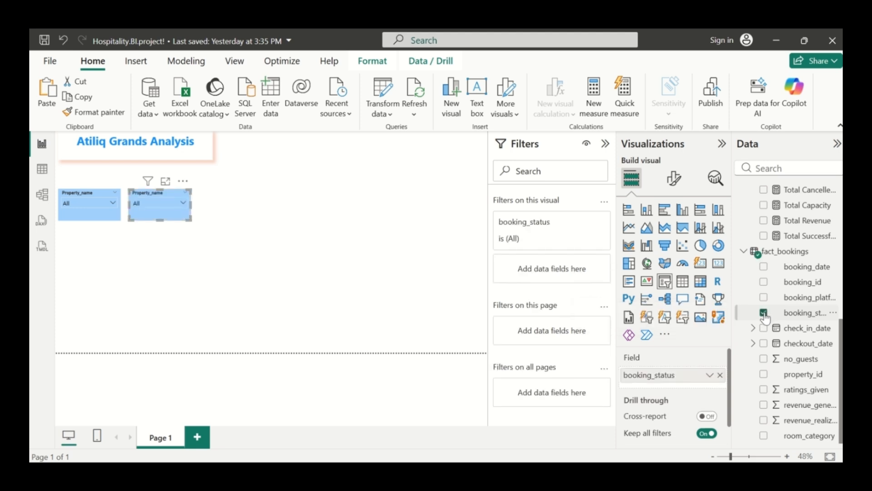
{"action": "left_click", "coordinate": [764, 313]}
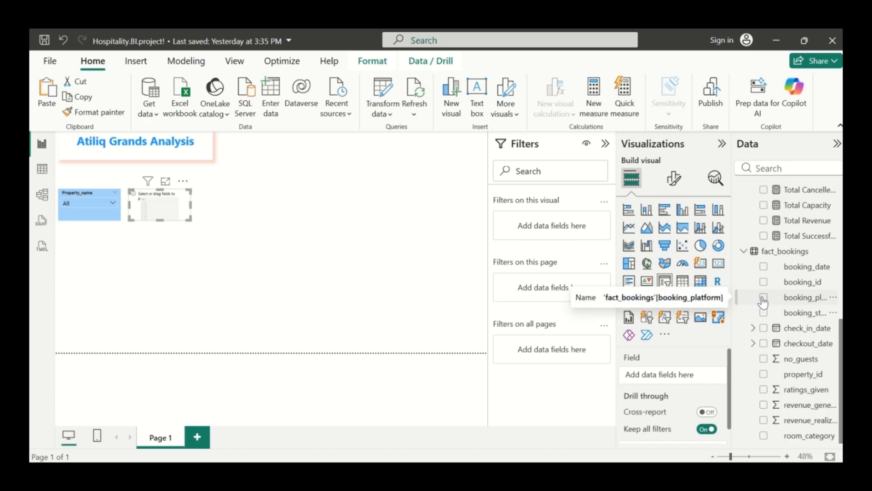
{"action": "left_click", "coordinate": [764, 298]}
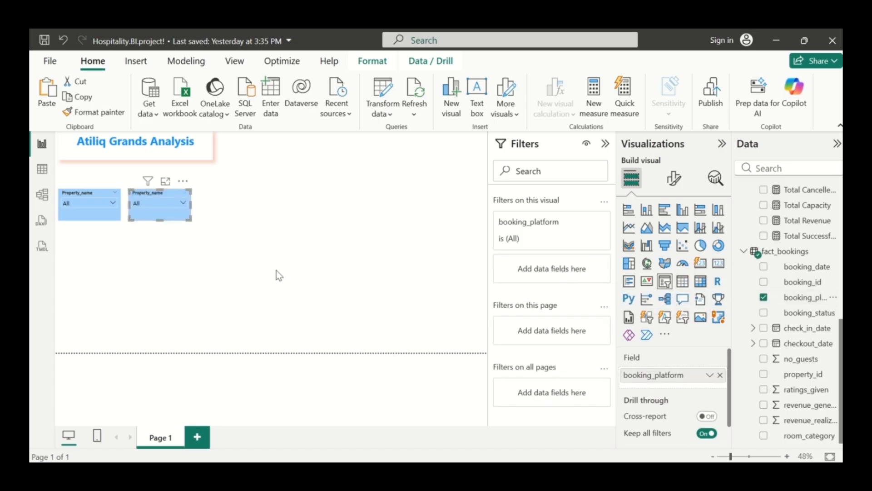
{"action": "left_click", "coordinate": [176, 208]}
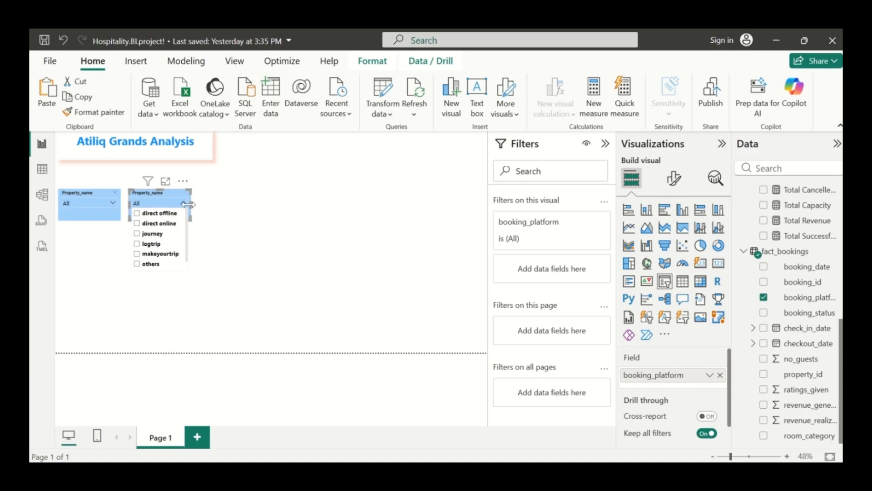
{"action": "left_click", "coordinate": [155, 201]}
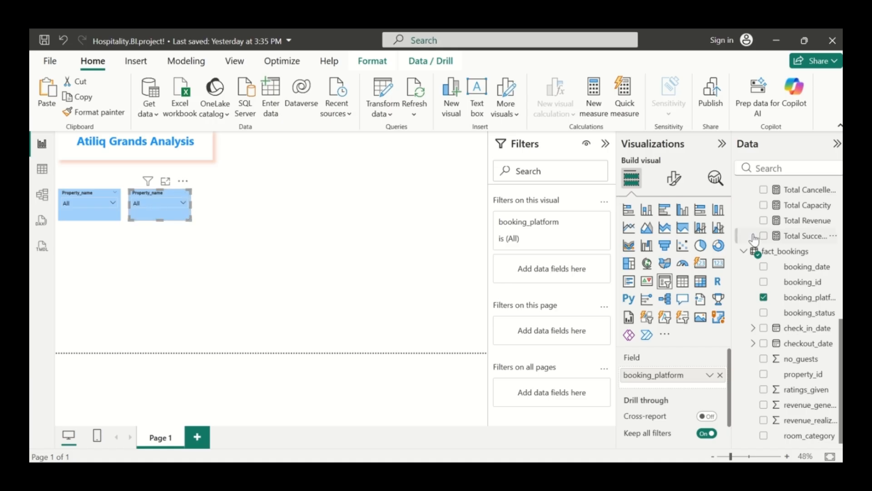
Change the second slicer's header title text to "Booking Platform"
{"action": "left_click", "coordinate": [666, 181]}
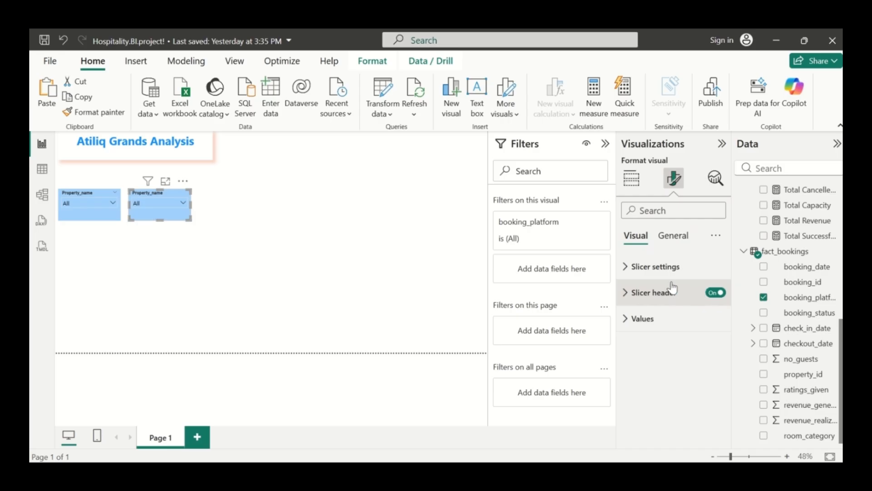
{"action": "left_click", "coordinate": [634, 293]}
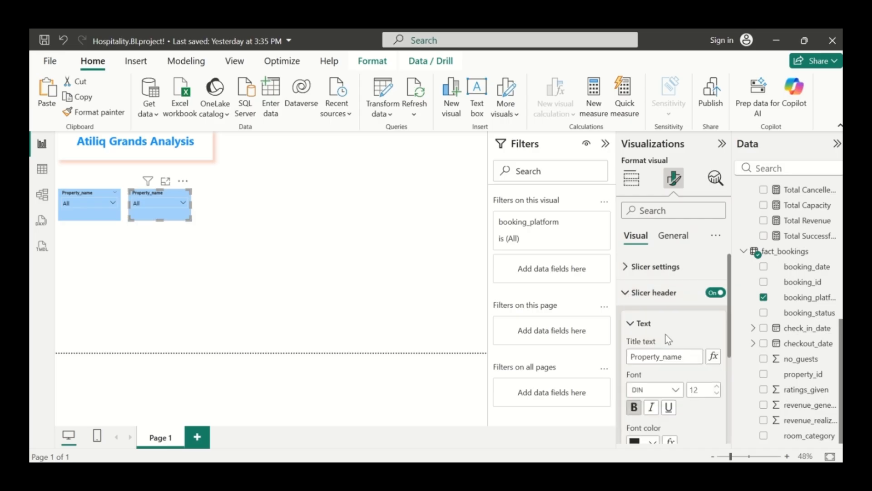
{"action": "left_click", "coordinate": [685, 356]}
{"action": "key", "text": "BackSpace"}
{"action": "key", "text": "BackSpace"}
{"action": "key", "text": "BackSpace"}
{"action": "key", "text": "BackSpace"}
{"action": "key", "text": "BackSpace"}
{"action": "key", "text": "BackSpace"}
{"action": "key", "text": "BackSpace"}
{"action": "key", "text": "BackSpace"}
{"action": "key", "text": "BackSpace"}
{"action": "key", "text": "BackSpace"}
{"action": "key", "text": "BackSpace"}
{"action": "key", "text": "BackSpace"}
{"action": "key", "text": "BackSpace"}
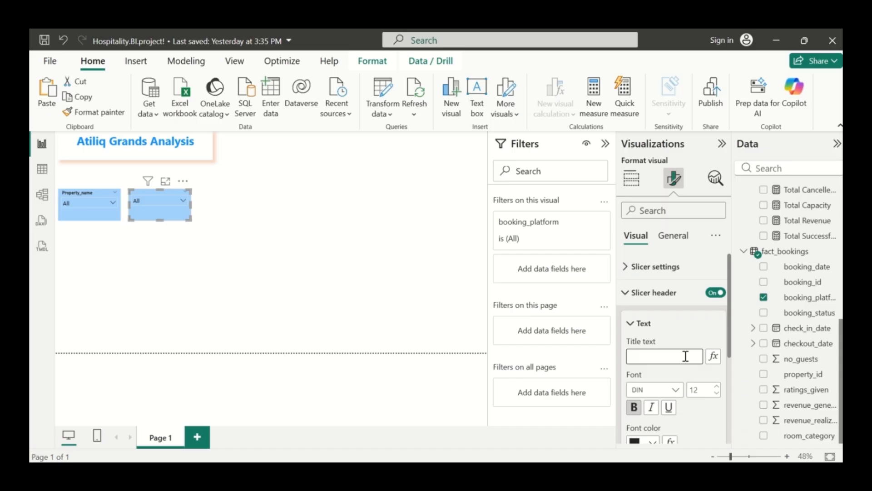
{"action": "type", "text": "Booking"}
{"action": "type", "text": "Plat"}
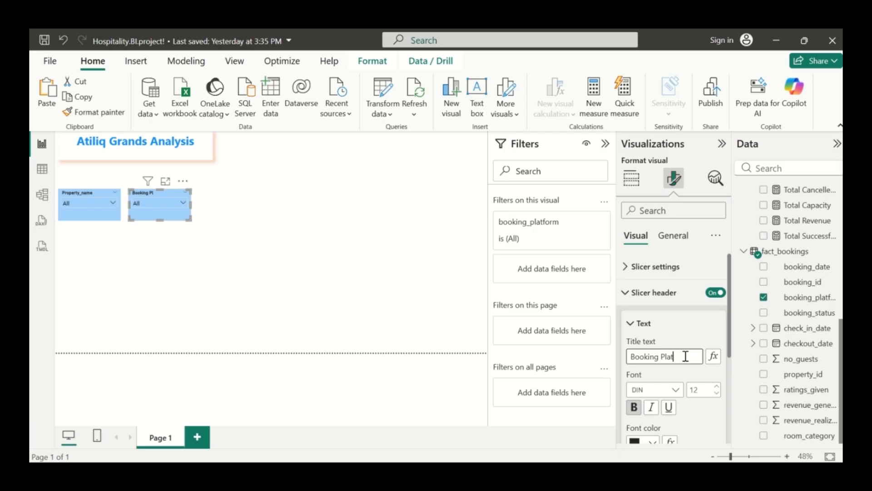
{"action": "type", "text": "form"}
{"action": "left_click", "coordinate": [294, 223]}
Duplicate the Booking Platform slicer and place the copy beside it as the third slicer in the row
{"action": "left_click", "coordinate": [178, 219]}
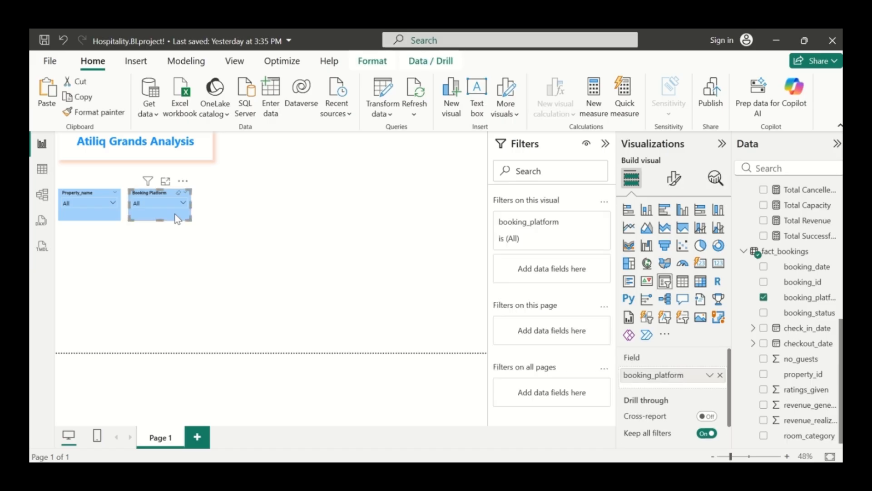
{"action": "key", "text": "ctrl+c"}
{"action": "key", "text": "ctrl+v"}
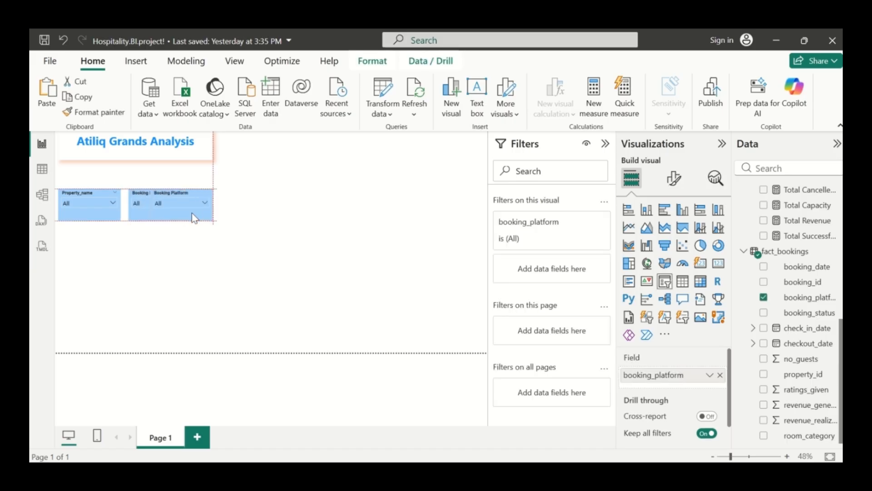
{"action": "left_click_drag", "start_coordinate": [192, 213], "coordinate": [242, 214]}
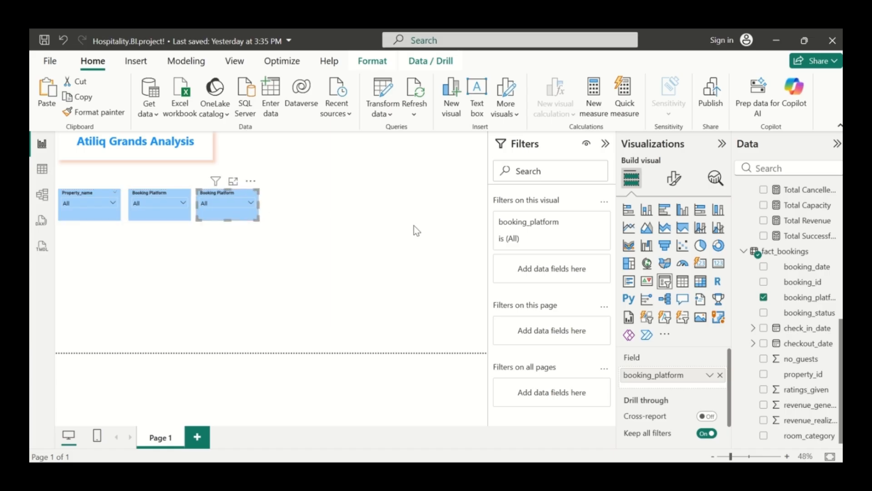
Replace the third slicer's booking_platform field with Month Name from dim_date and check its dropdown list
{"action": "scroll", "coordinate": [757, 341], "scroll_direction": "up", "scroll_amount": 5}
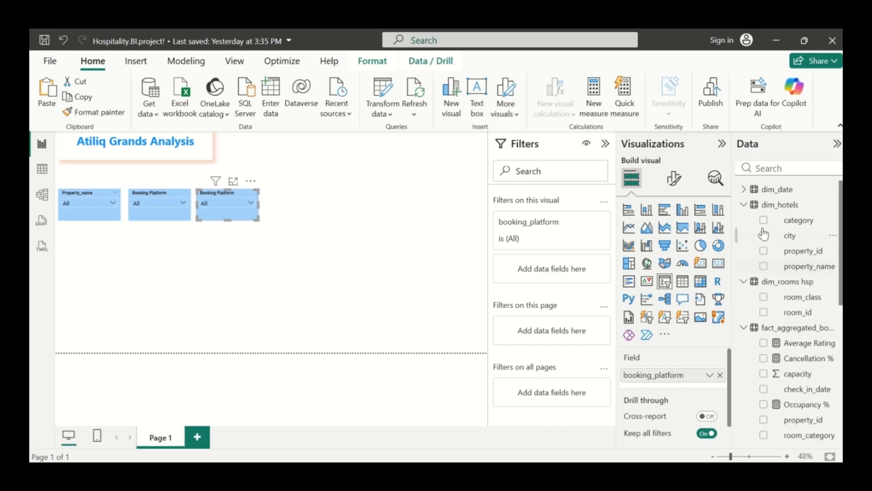
{"action": "left_click", "coordinate": [744, 189]}
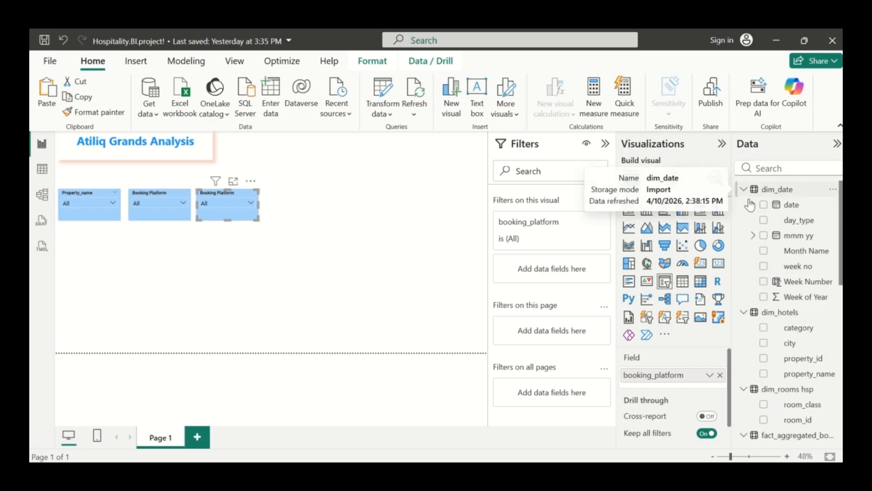
{"action": "left_click", "coordinate": [764, 251]}
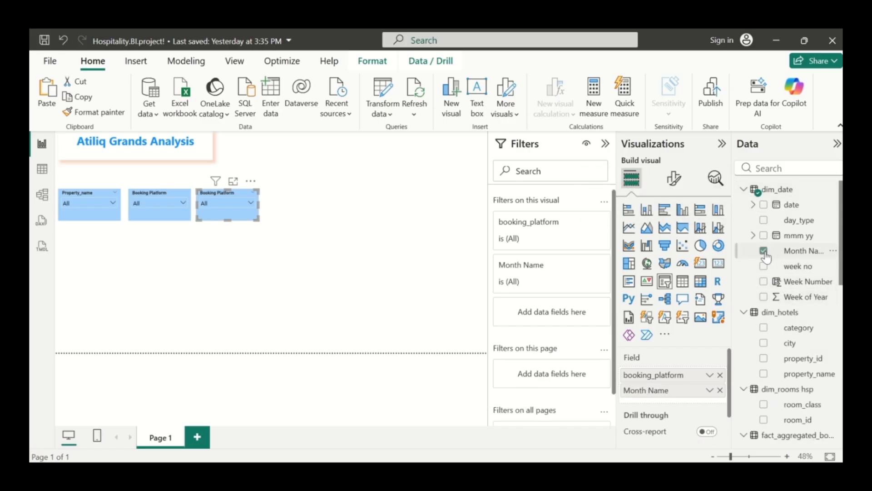
{"action": "left_click", "coordinate": [719, 376]}
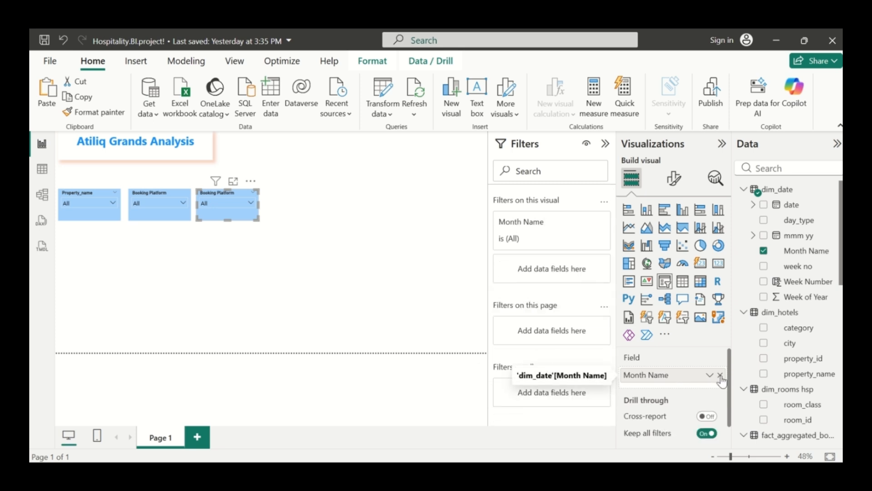
{"action": "left_click", "coordinate": [248, 207]}
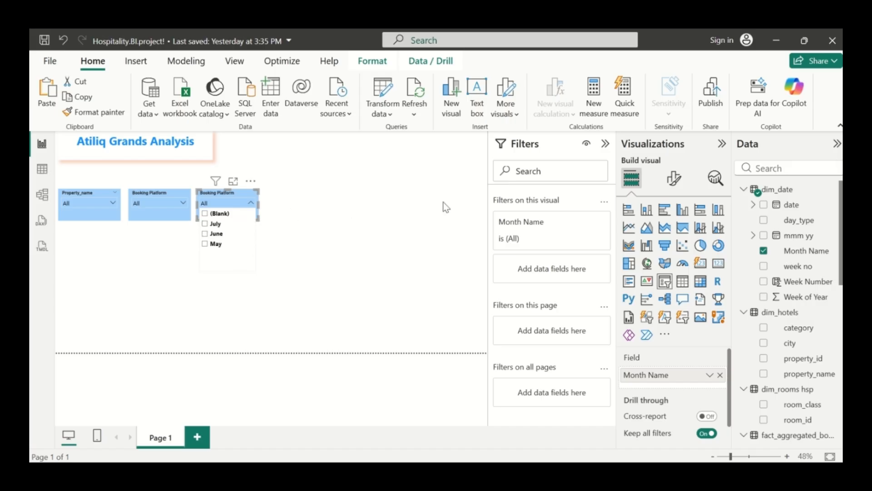
Change the third slicer's header title text to "Month"
{"action": "left_click", "coordinate": [675, 178]}
{"action": "left_click", "coordinate": [716, 292]}
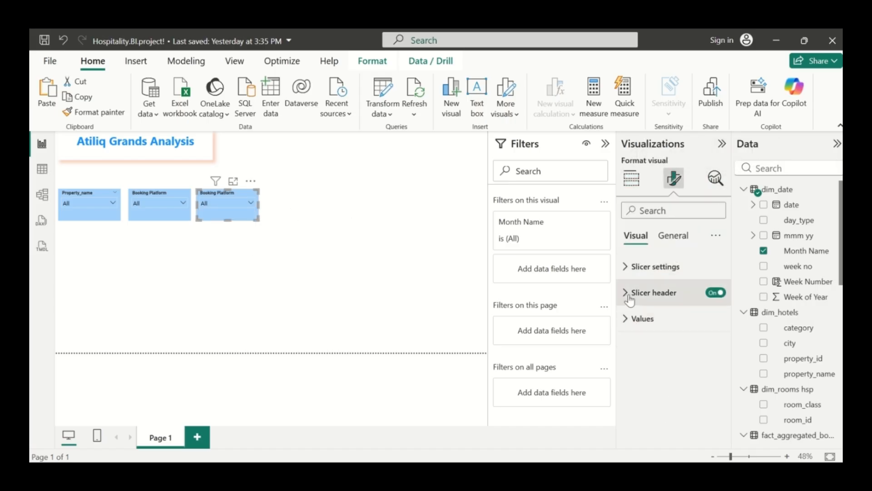
{"action": "left_click", "coordinate": [631, 293]}
{"action": "left_click", "coordinate": [688, 359]}
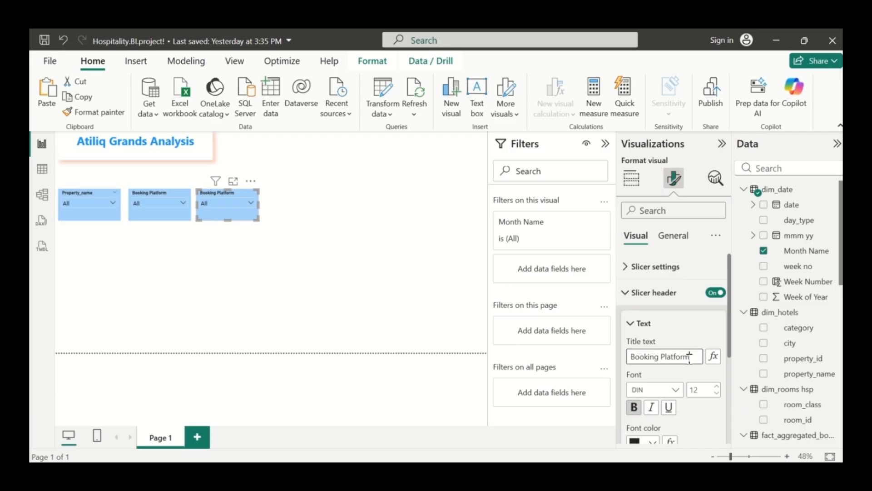
{"action": "key", "text": "BackSpace"}
{"action": "key", "text": "BackSpace"}
{"action": "key", "text": "BackSpace"}
{"action": "key", "text": "BackSpace"}
{"action": "key", "text": "BackSpace"}
{"action": "key", "text": "BackSpace"}
{"action": "key", "text": "BackSpace"}
{"action": "key", "text": "BackSpace"}
{"action": "key", "text": "BackSpace"}
{"action": "key", "text": "BackSpace"}
{"action": "key", "text": "BackSpace"}
{"action": "key", "text": "BackSpace"}
{"action": "key", "text": "BackSpace"}
{"action": "key", "text": "BackSpace"}
{"action": "key", "text": "BackSpace"}
{"action": "type", "text": "Month"}
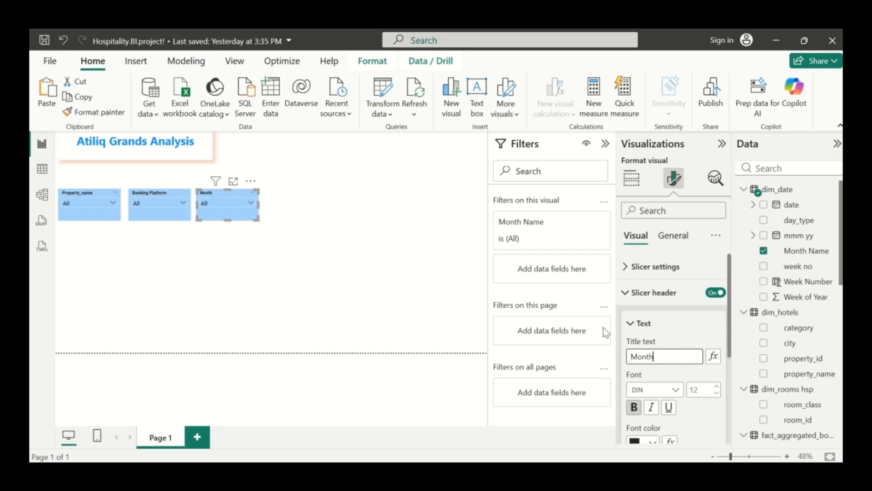
Duplicate the Month slicer and place the copy beside it as the fourth slicer in the row
{"action": "left_click", "coordinate": [221, 221]}
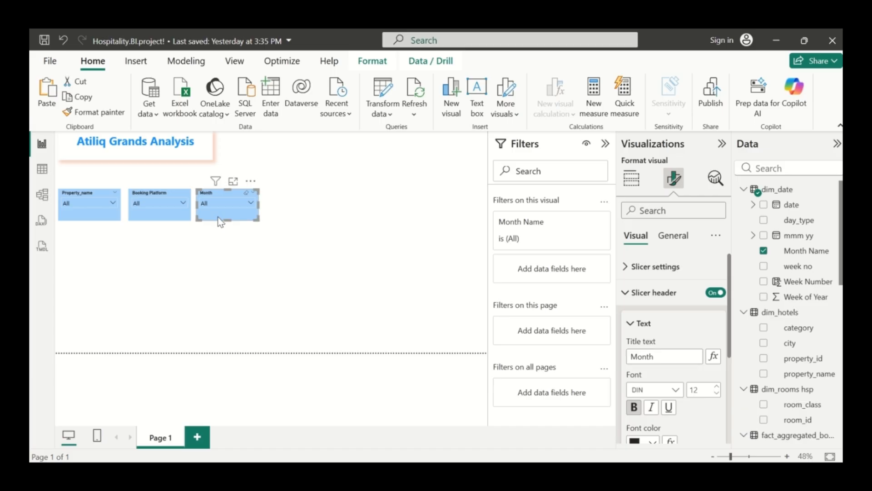
{"action": "key", "text": "ctrl+v"}
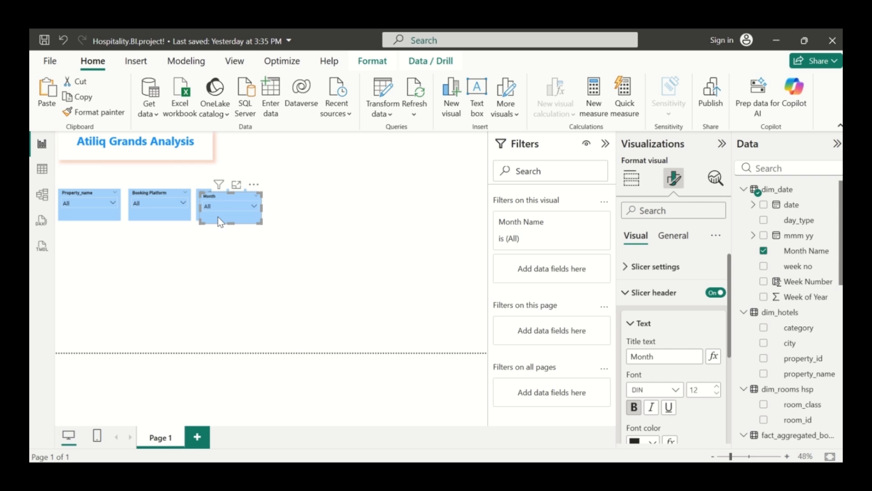
{"action": "left_click_drag", "start_coordinate": [221, 222], "coordinate": [291, 218]}
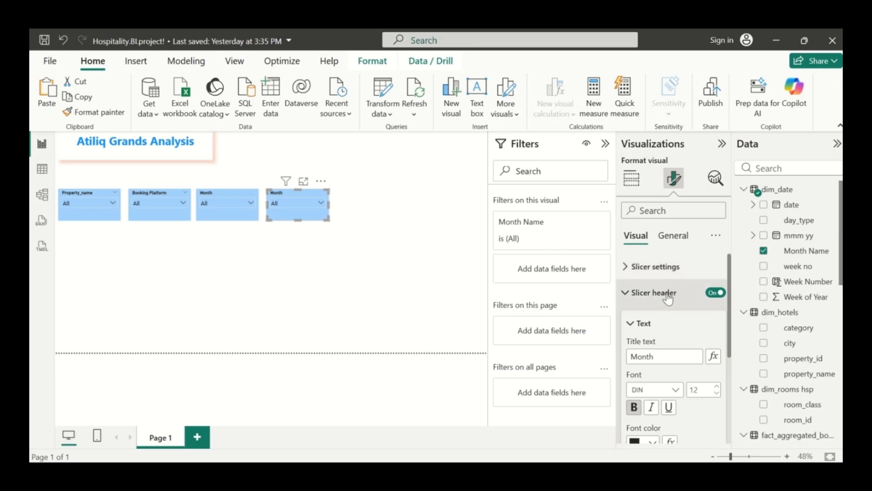
Change the fourth slicer's header title text to "Week Number"
{"action": "left_click", "coordinate": [659, 357]}
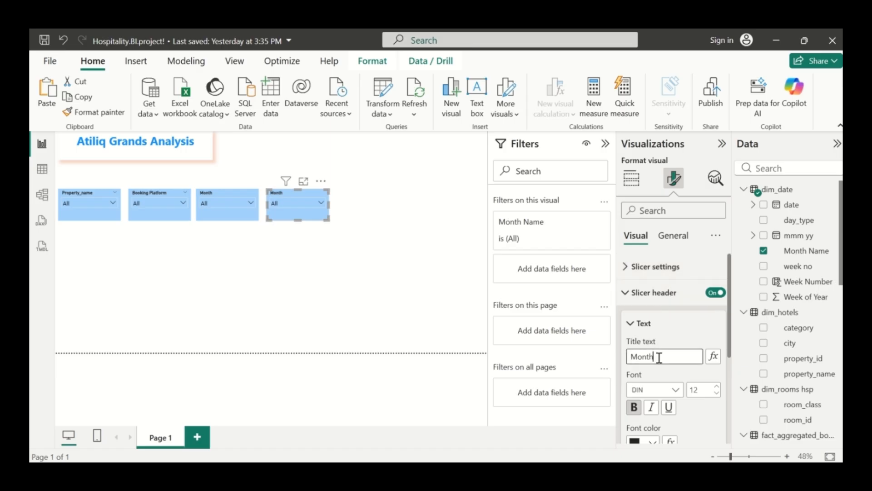
{"action": "key", "text": "BackSpace"}
{"action": "type", "text": "Week Number"}
{"action": "scroll", "coordinate": [679, 359], "scroll_direction": "down", "scroll_amount": 3}
{"action": "scroll", "coordinate": [680, 357], "scroll_direction": "up", "scroll_amount": 3}
{"action": "scroll", "coordinate": [660, 392], "scroll_direction": "down", "scroll_amount": 3}
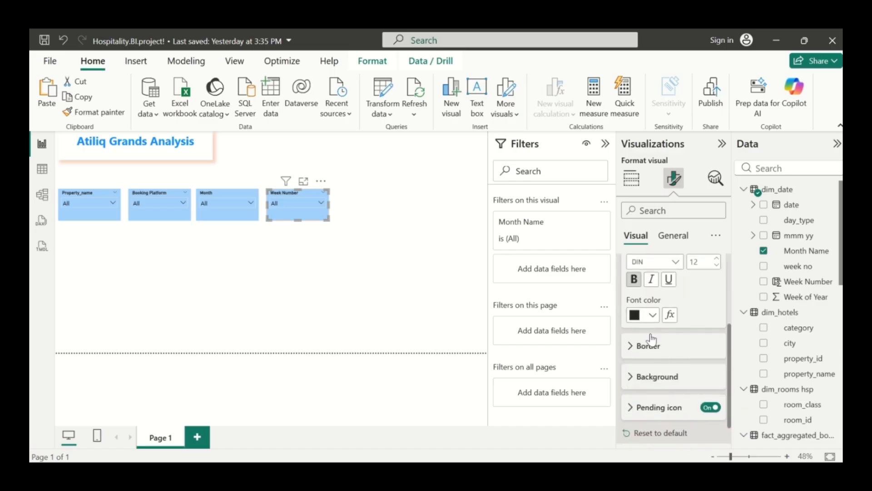
{"action": "scroll", "coordinate": [651, 338], "scroll_direction": "up", "scroll_amount": 3}
{"action": "left_click", "coordinate": [626, 295]}
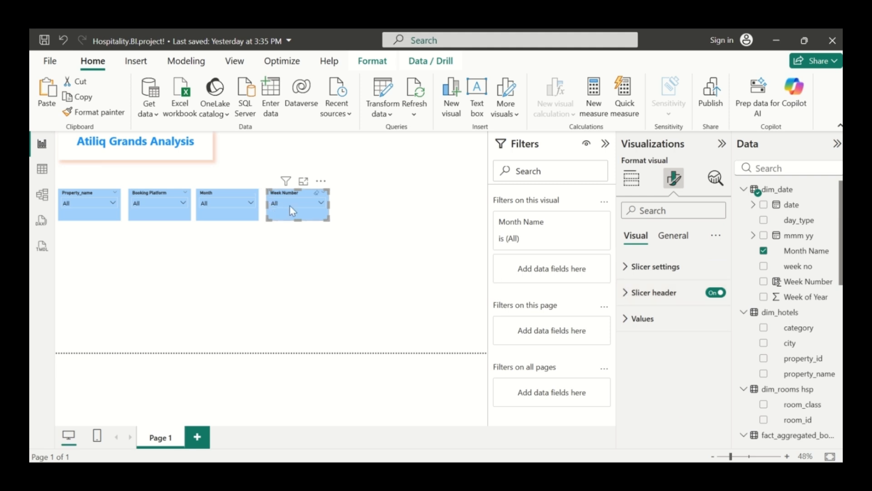
Check the fourth slicer's dropdown list and remove its Month Name field
{"action": "left_click", "coordinate": [306, 203]}
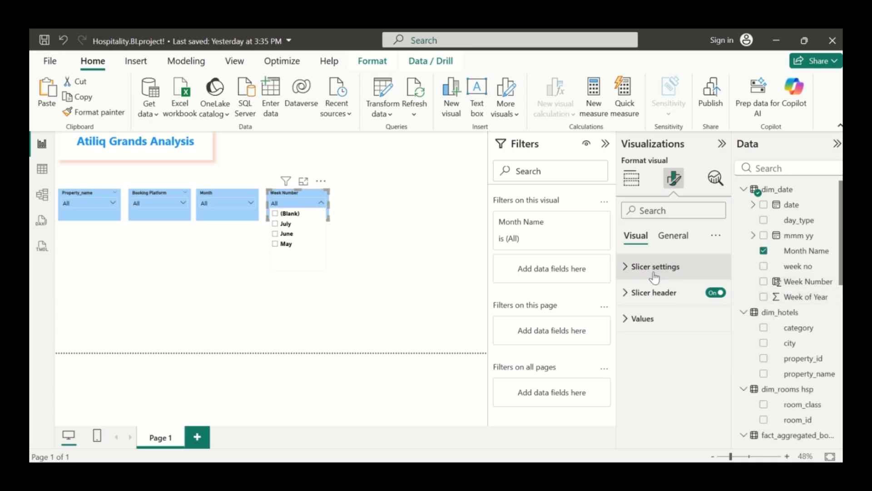
{"action": "left_click", "coordinate": [679, 240]}
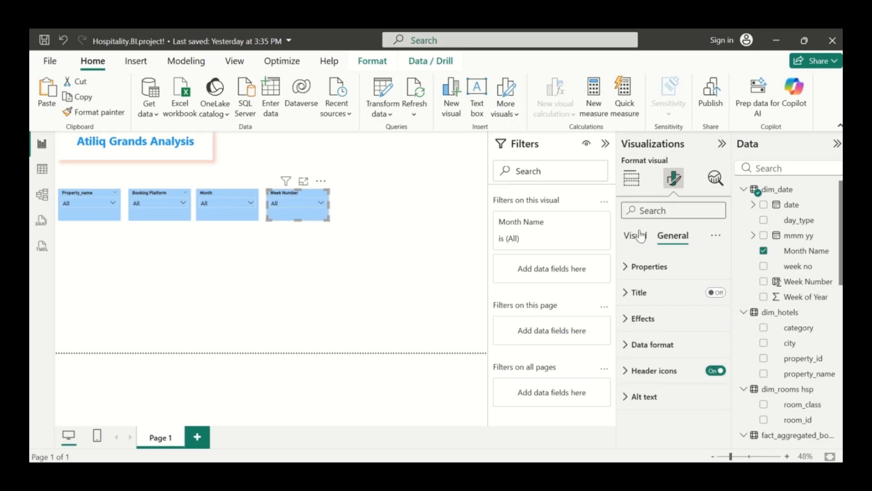
{"action": "left_click", "coordinate": [631, 178]}
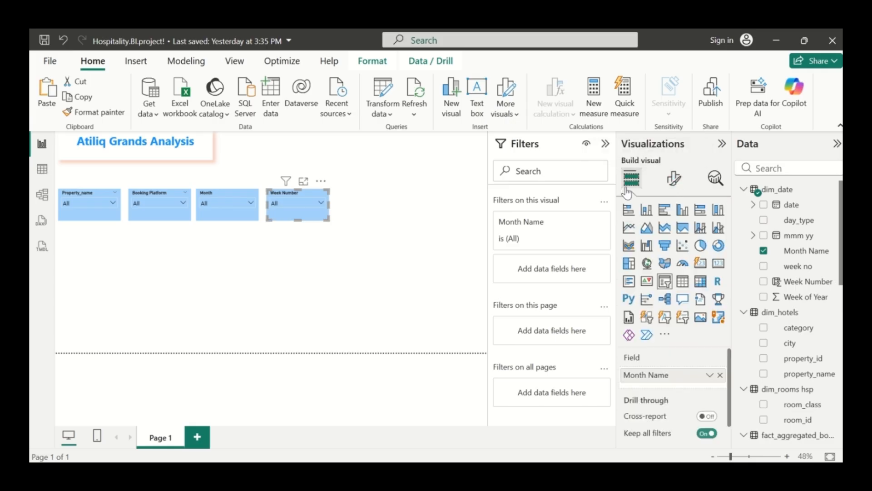
{"action": "left_click", "coordinate": [720, 376]}
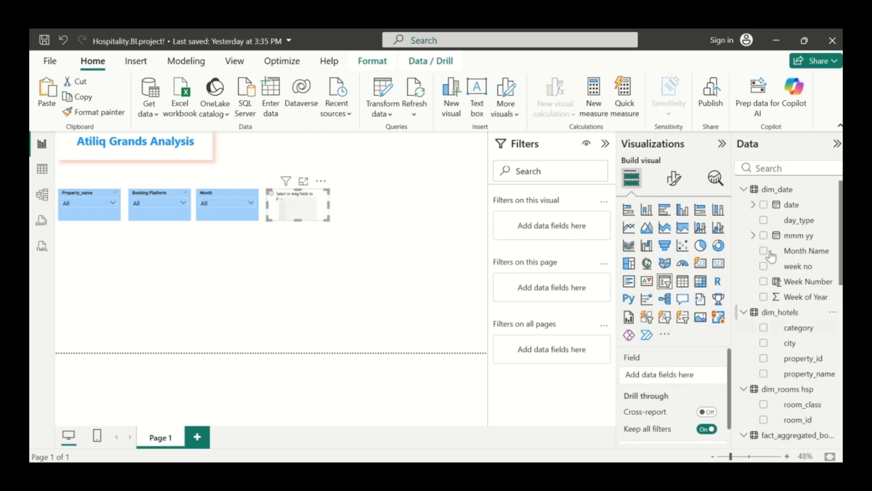
Try the Week Number field from dim_date in the fourth slicer, check its dropdown list and remove the field again
{"action": "left_click", "coordinate": [763, 282]}
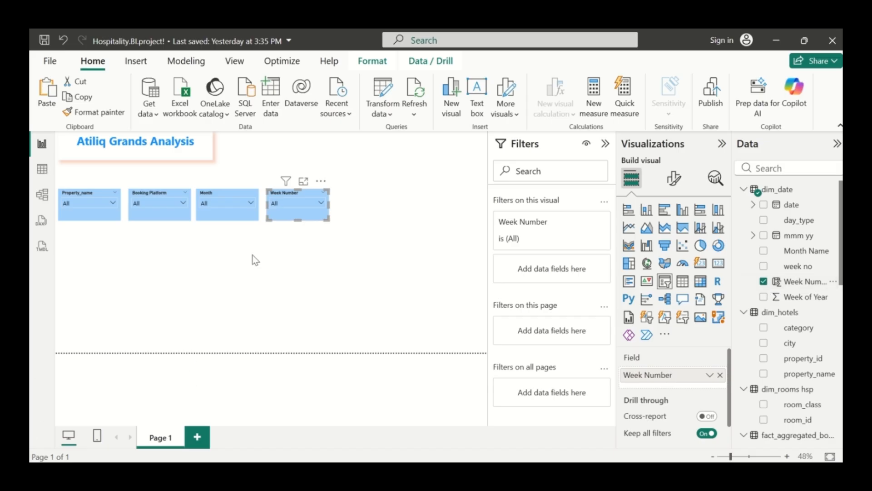
{"action": "left_click", "coordinate": [305, 204]}
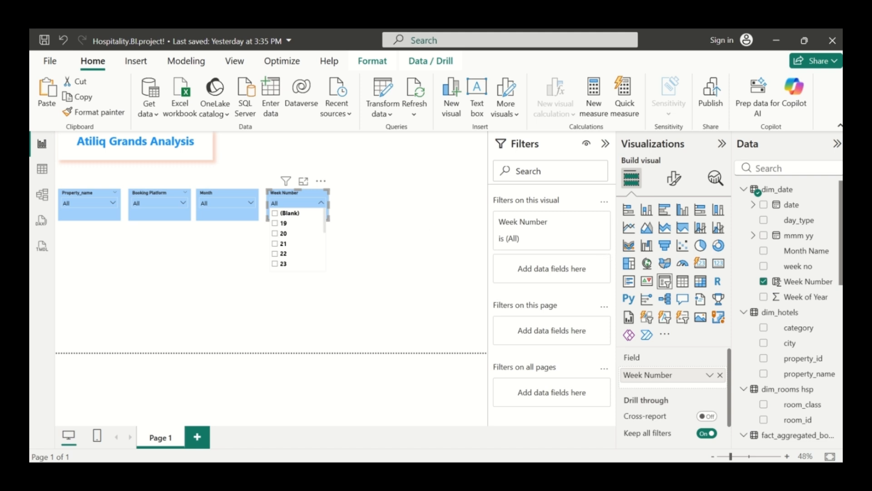
{"action": "left_click", "coordinate": [763, 281]}
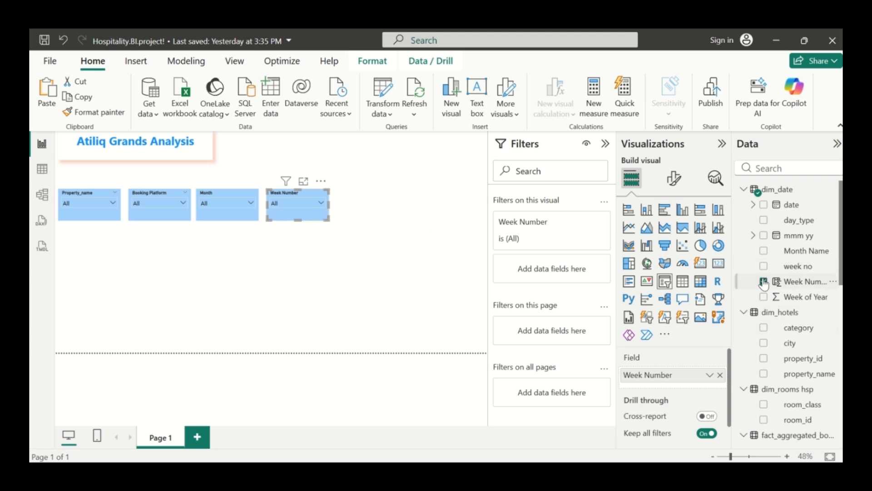
Add the week no field from dim_date to the fourth slicer and check its dropdown list
{"action": "left_click", "coordinate": [764, 267]}
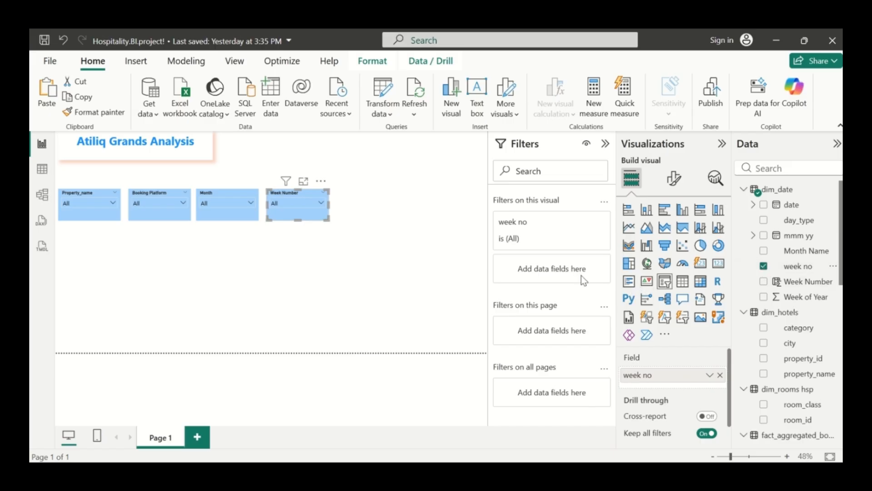
{"action": "left_click", "coordinate": [304, 207]}
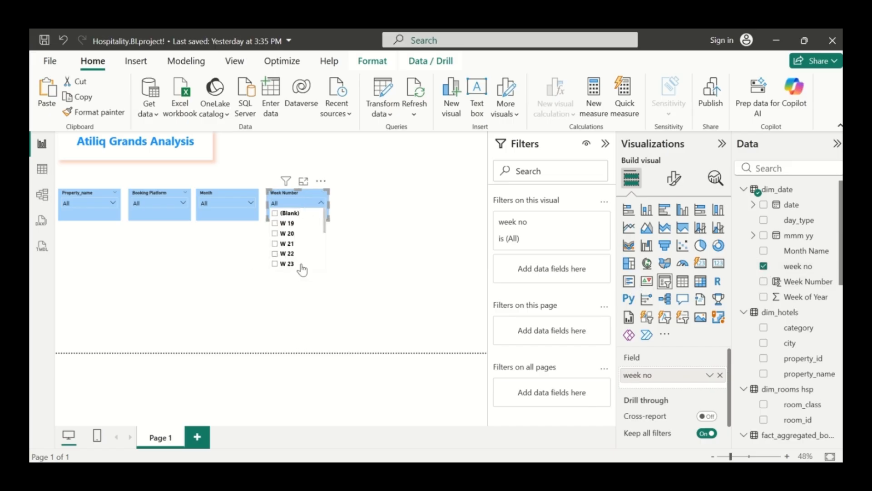
{"action": "left_click", "coordinate": [376, 224]}
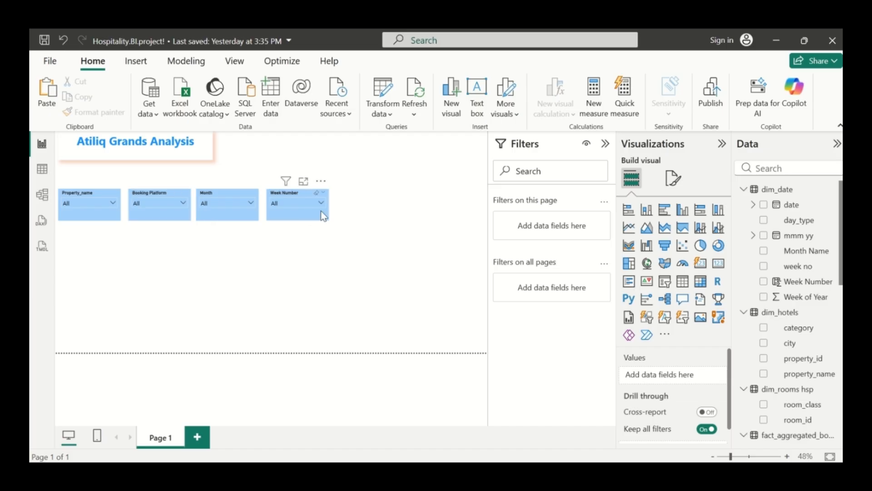
Move all four slicers up beside the page title, ordered Property_name, Booking Platform, Month and Week Number
{"action": "left_click_drag", "start_coordinate": [320, 214], "coordinate": [479, 158]}
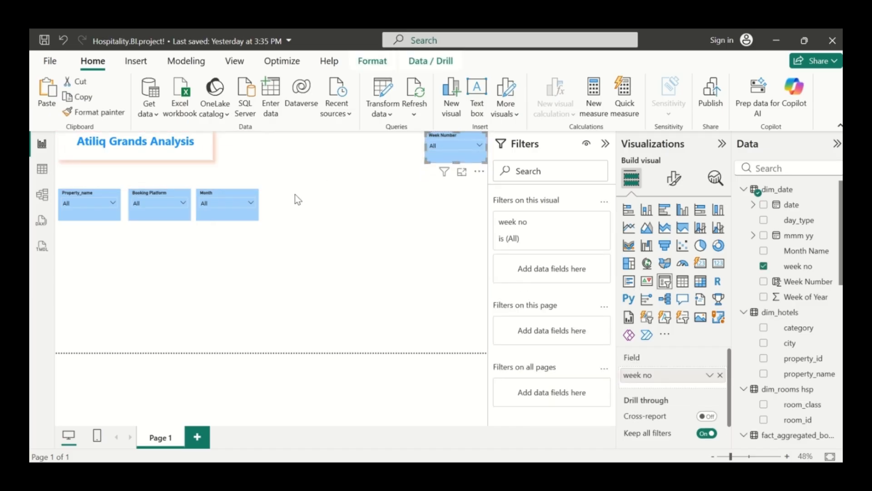
{"action": "left_click_drag", "start_coordinate": [246, 220], "coordinate": [405, 166]}
{"action": "left_click_drag", "start_coordinate": [290, 179], "coordinate": [338, 160]}
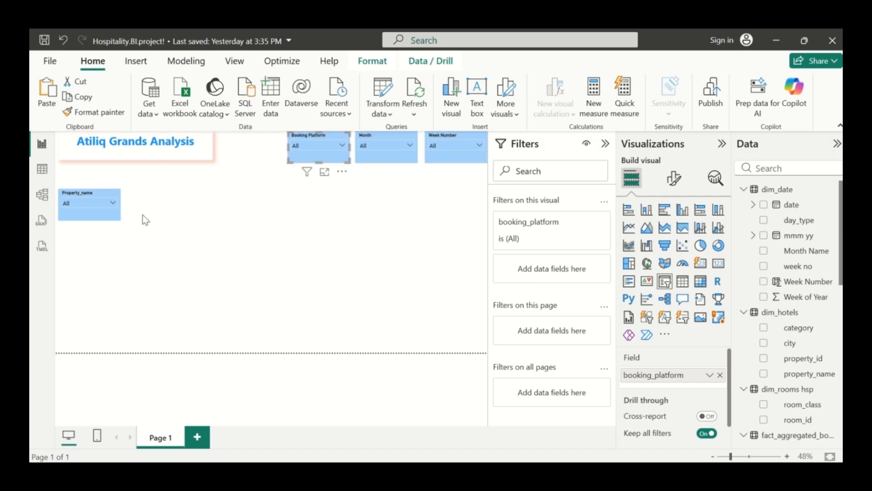
{"action": "left_click_drag", "start_coordinate": [104, 215], "coordinate": [268, 164]}
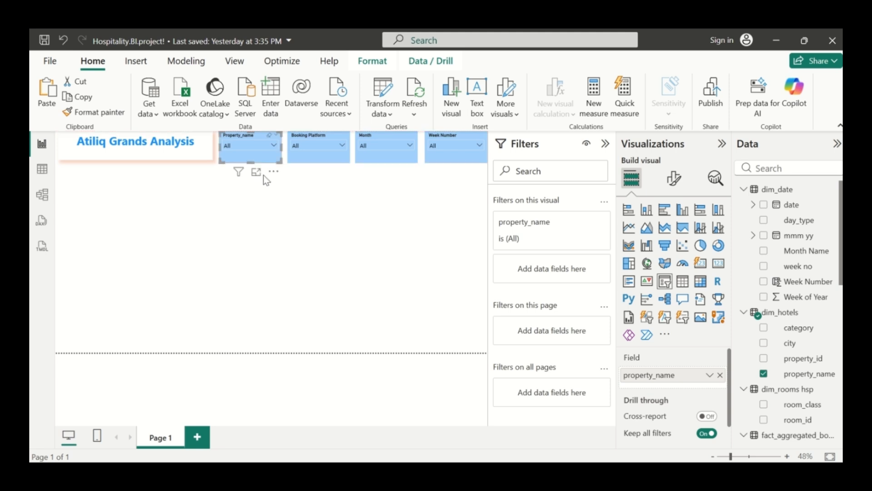
{"action": "left_click", "coordinate": [273, 225]}
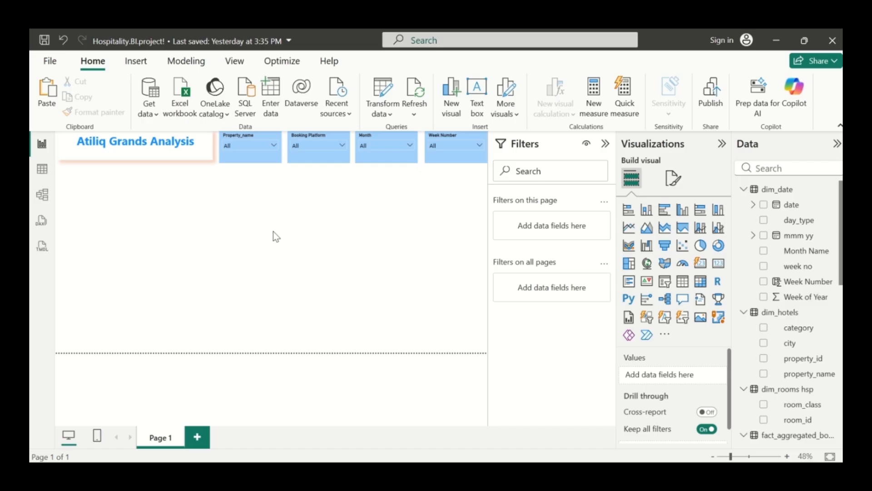
Add a card visual, narrow it to about half its width and place it directly below the page title
{"action": "left_click", "coordinate": [718, 263]}
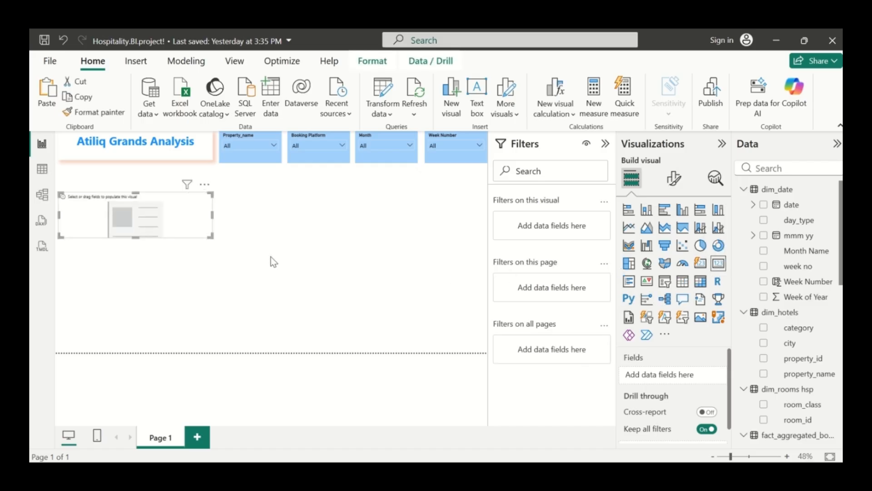
{"action": "left_click", "coordinate": [215, 216]}
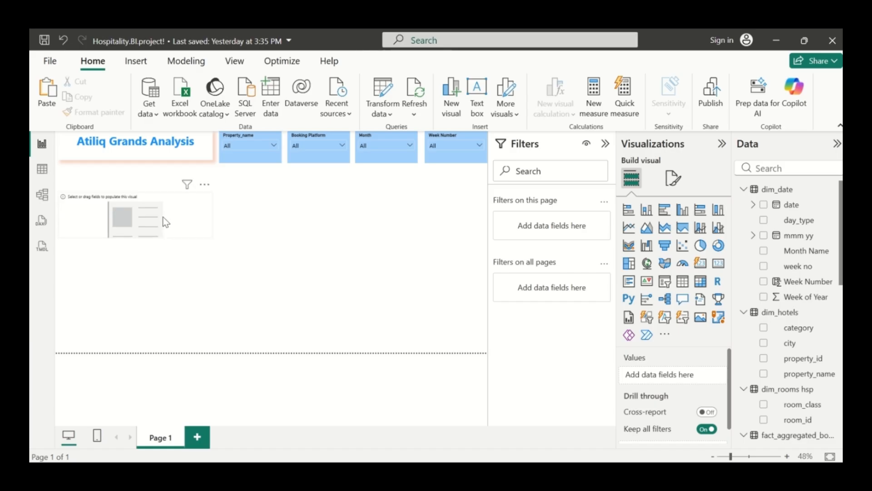
{"action": "left_click", "coordinate": [191, 220]}
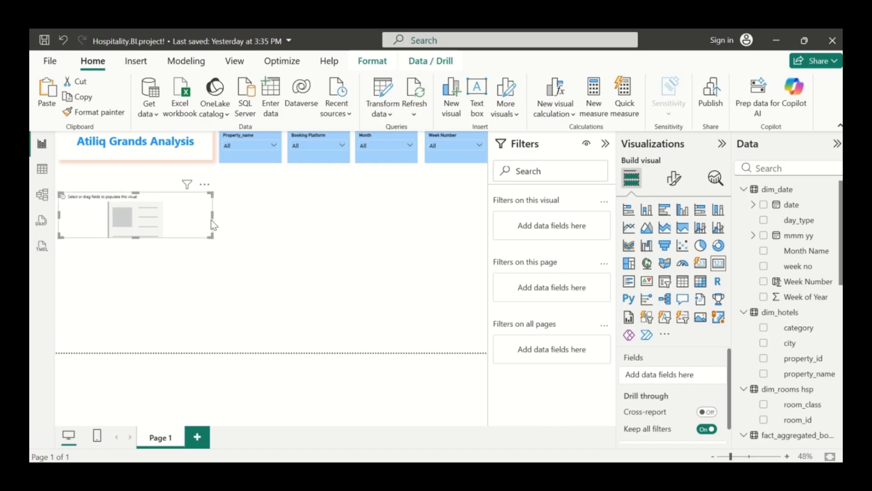
{"action": "left_click_drag", "start_coordinate": [212, 212], "coordinate": [100, 195]}
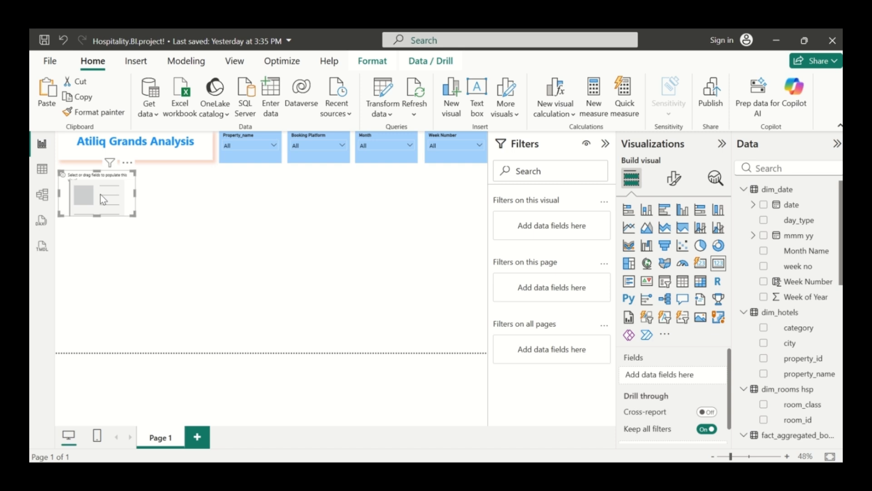
Fill the empty card below the page title with the Total Revenue measure
{"action": "scroll", "coordinate": [779, 358], "scroll_direction": "down", "scroll_amount": 5}
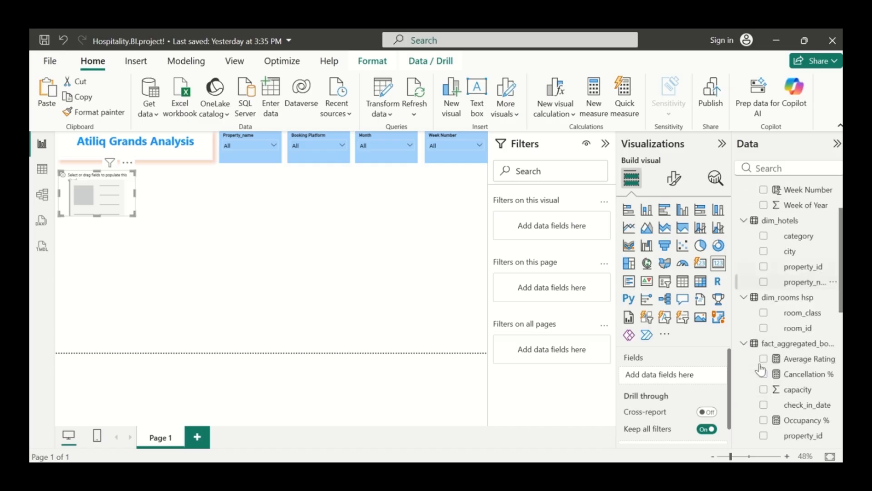
{"action": "scroll", "coordinate": [780, 359], "scroll_direction": "down", "scroll_amount": 5}
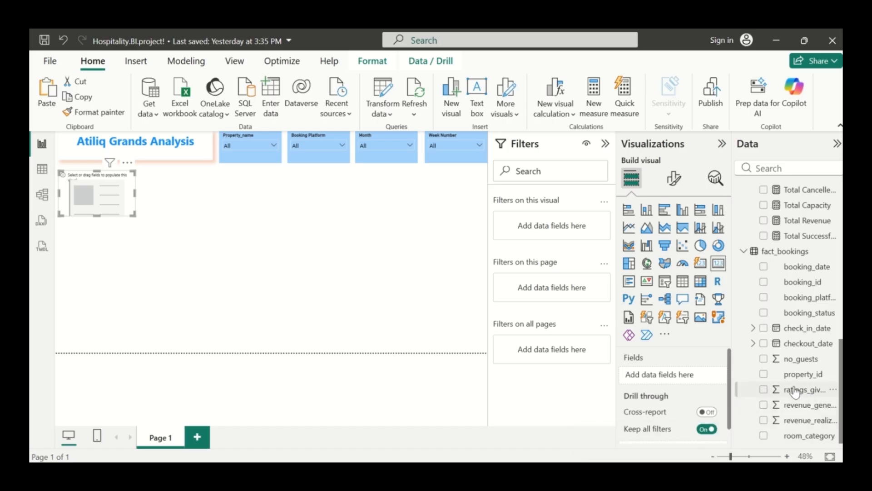
{"action": "scroll", "coordinate": [788, 390], "scroll_direction": "up", "scroll_amount": 8}
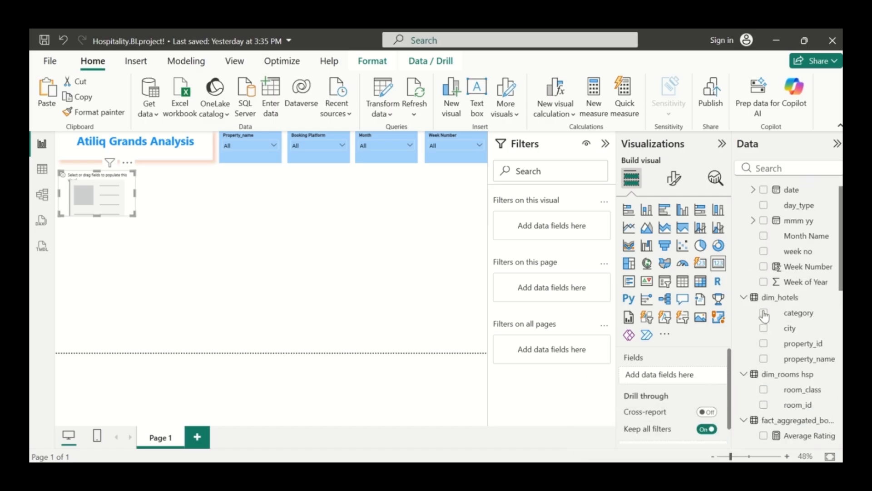
{"action": "scroll", "coordinate": [766, 333], "scroll_direction": "down", "scroll_amount": 4}
{"action": "scroll", "coordinate": [766, 333], "scroll_direction": "down", "scroll_amount": 4}
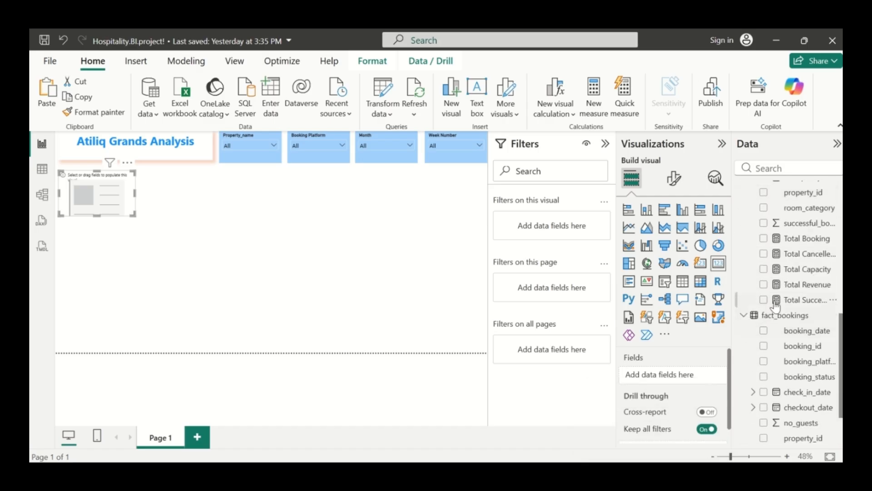
{"action": "left_click", "coordinate": [763, 285]}
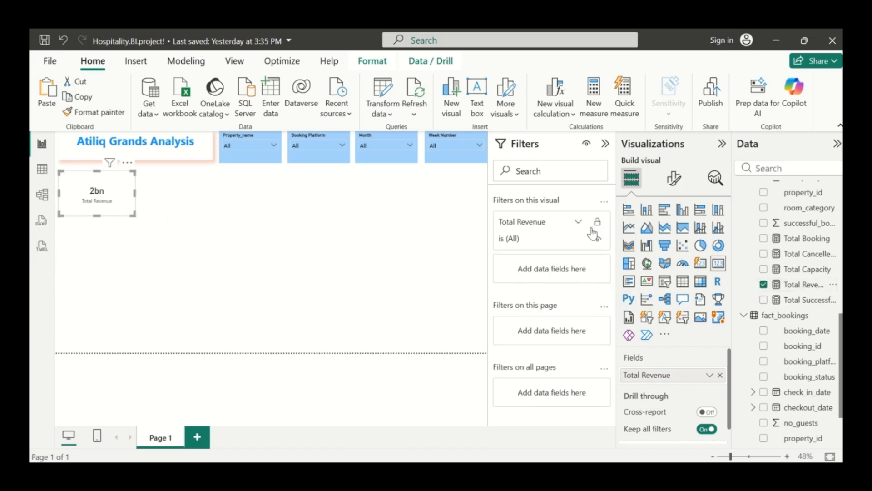
Format the Total Revenue card's callout value as bold Segoe UI in a lighter blue theme shade
{"action": "left_click", "coordinate": [683, 184]}
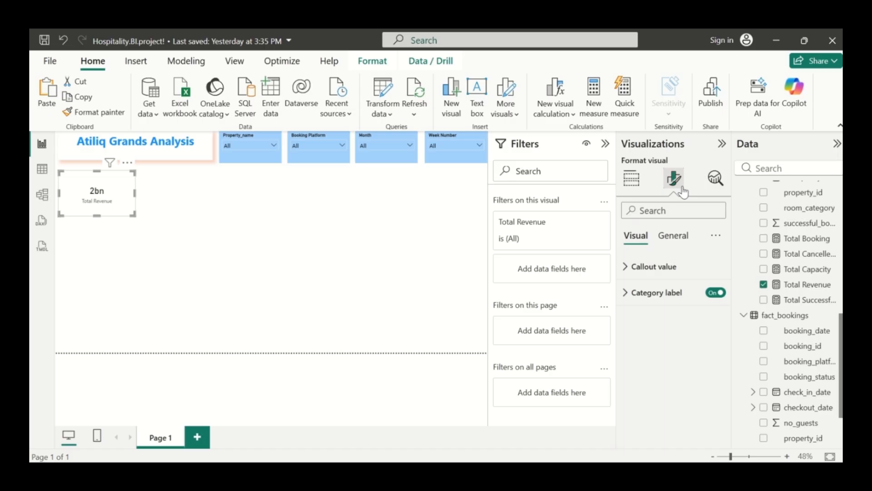
{"action": "left_click", "coordinate": [641, 268]}
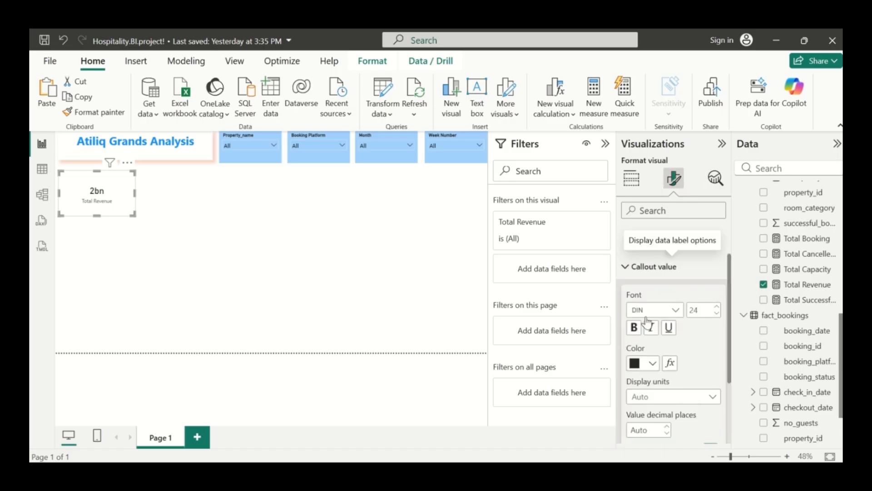
{"action": "left_click", "coordinate": [636, 330]}
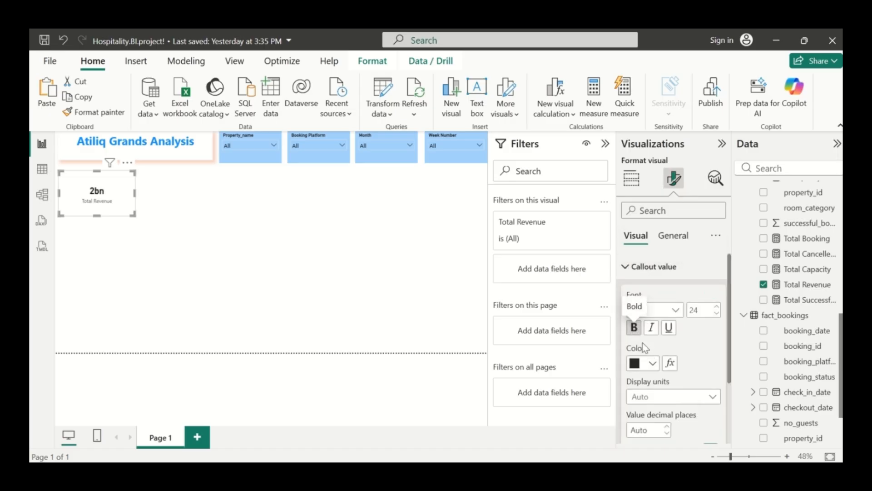
{"action": "left_click", "coordinate": [653, 363]}
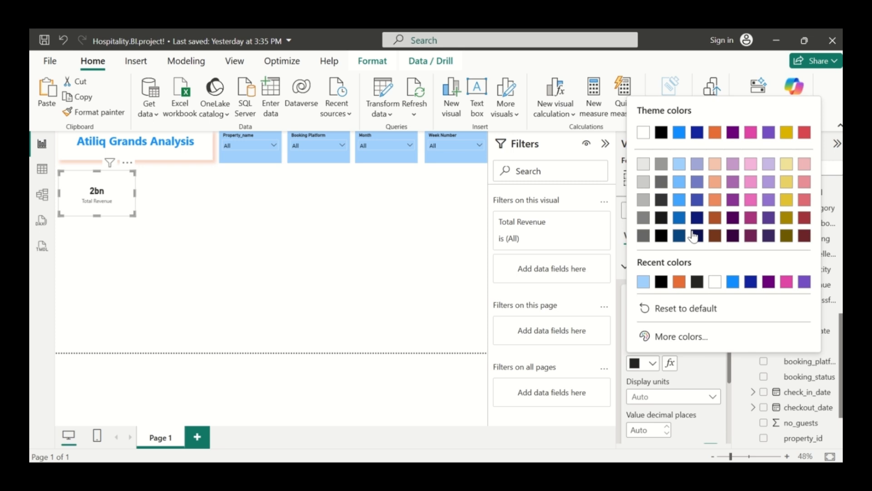
{"action": "left_click", "coordinate": [677, 200]}
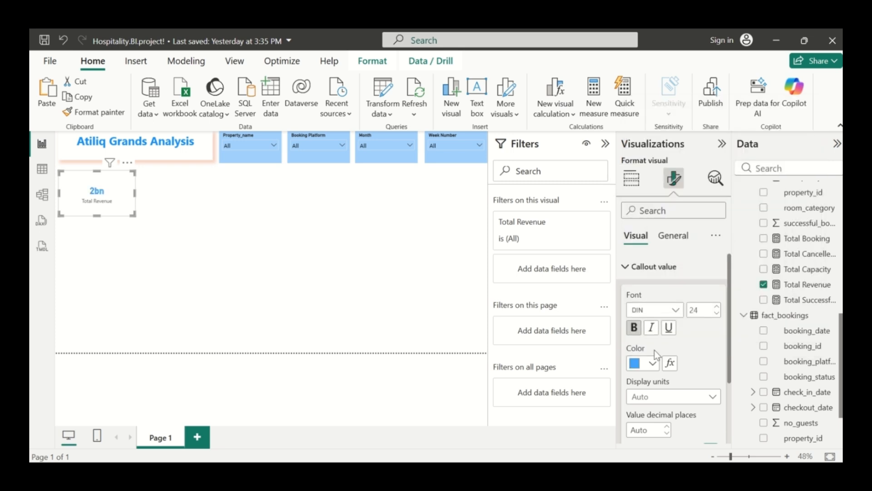
{"action": "scroll", "coordinate": [664, 343], "scroll_direction": "down", "scroll_amount": 3}
{"action": "scroll", "coordinate": [677, 327], "scroll_direction": "up", "scroll_amount": 3}
{"action": "left_click", "coordinate": [673, 308]}
{"action": "scroll", "coordinate": [647, 217], "scroll_direction": "down", "scroll_amount": 3}
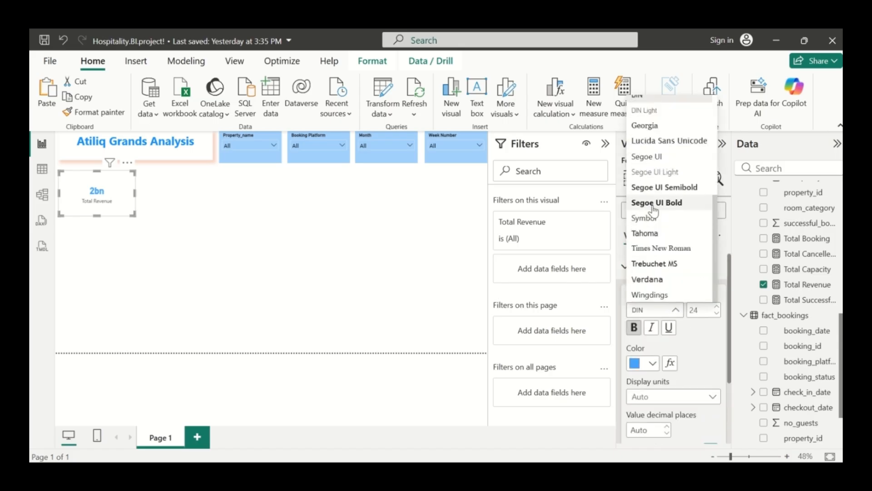
{"action": "scroll", "coordinate": [657, 205], "scroll_direction": "up", "scroll_amount": 3}
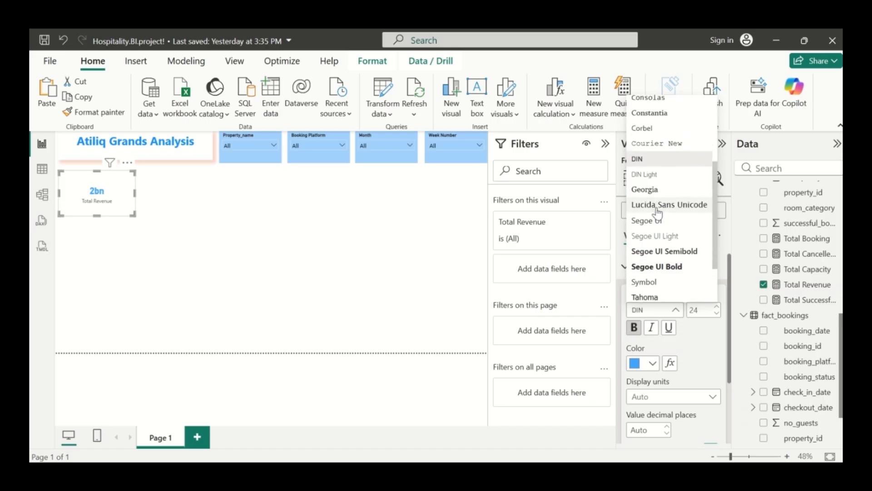
{"action": "left_click", "coordinate": [659, 221]}
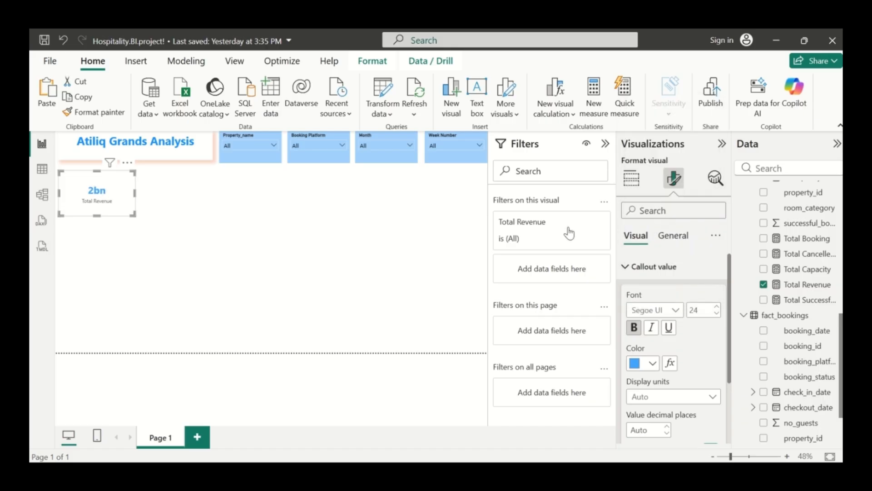
{"action": "left_click", "coordinate": [628, 268]}
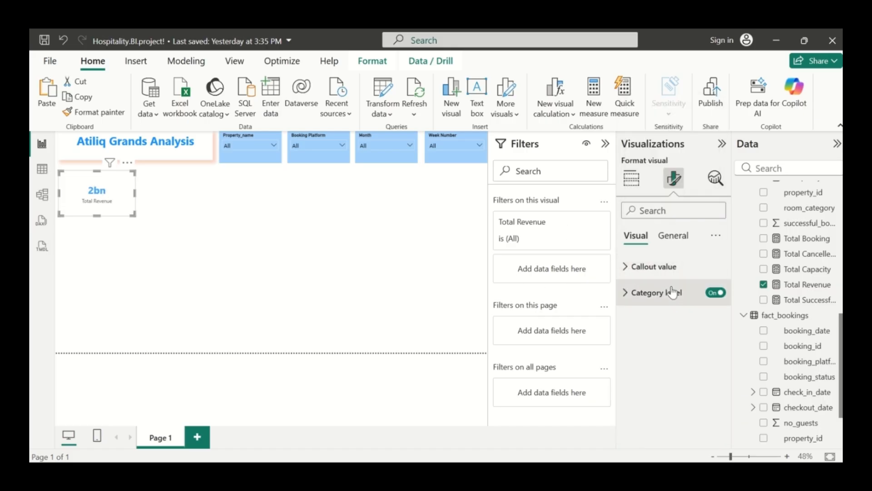
Make the category label of the Total Revenue card bold and black
{"action": "left_click", "coordinate": [623, 293]}
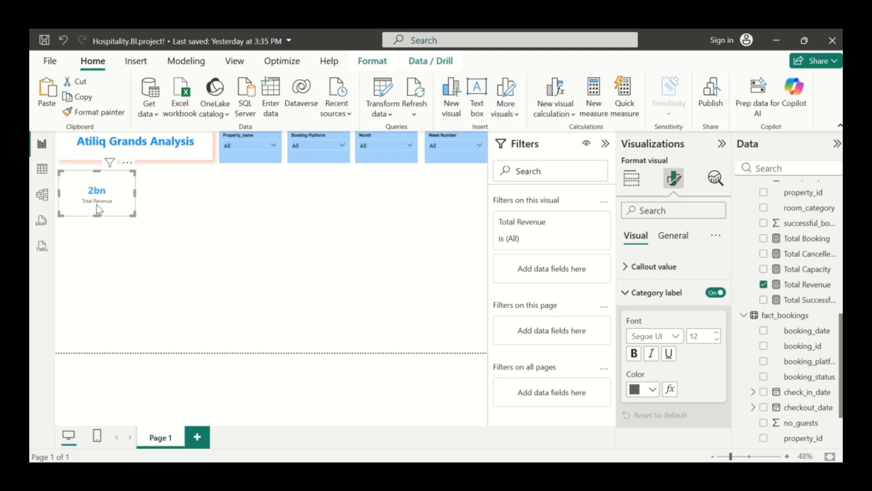
{"action": "left_click", "coordinate": [635, 354]}
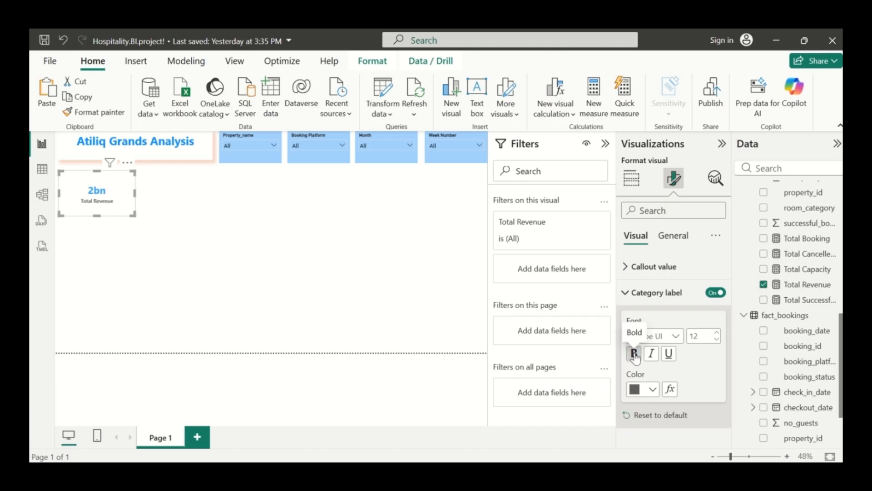
{"action": "left_click", "coordinate": [654, 389]}
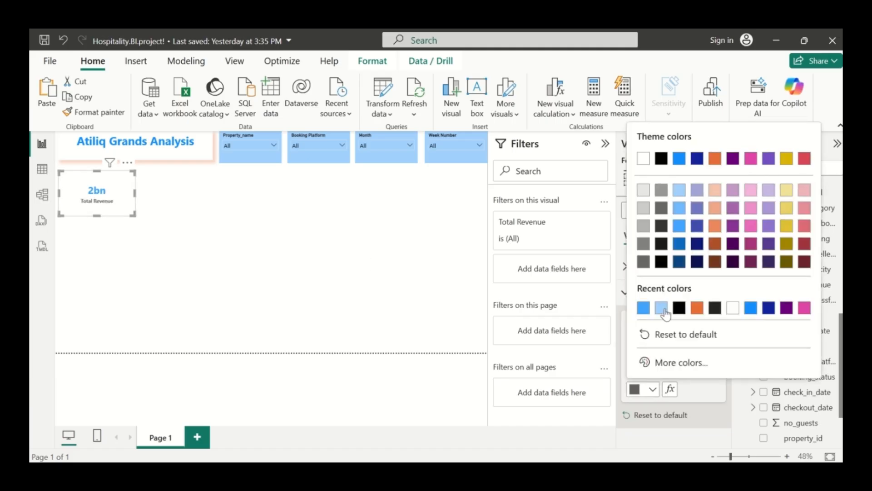
{"action": "left_click", "coordinate": [662, 263]}
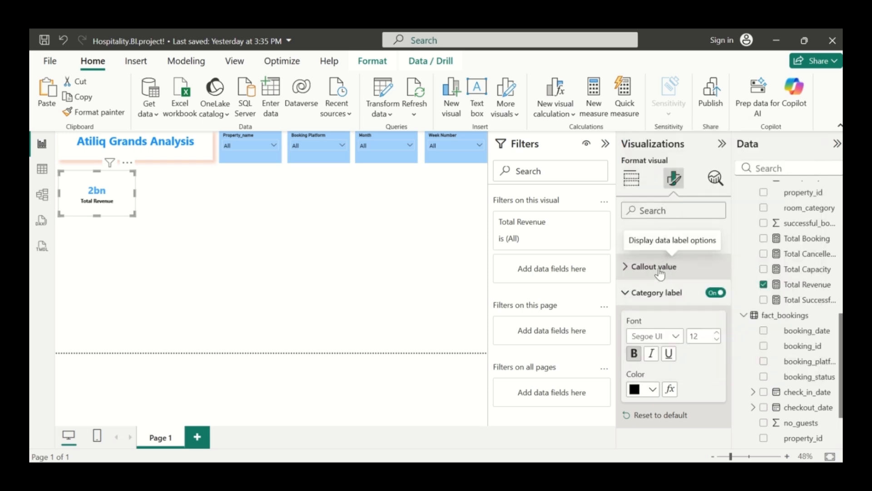
Narrow the Total Revenue card slightly, keeping its left edge in place
{"action": "left_click", "coordinate": [189, 202]}
{"action": "left_click", "coordinate": [97, 205]}
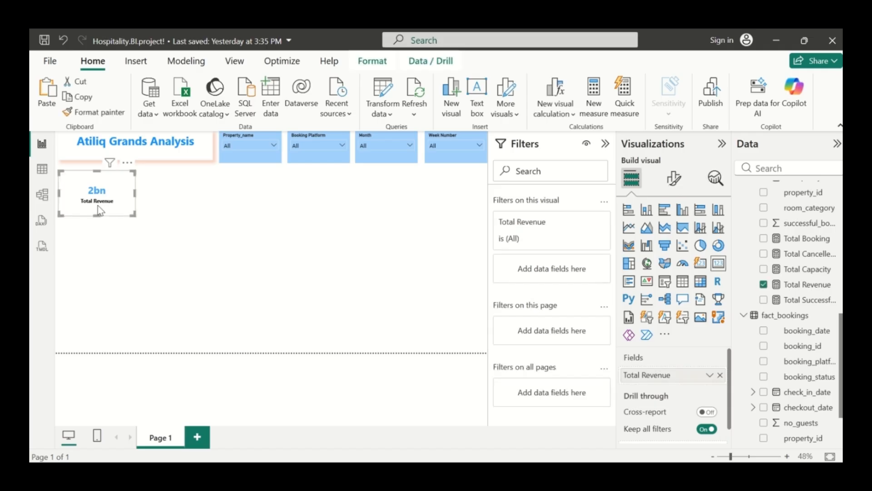
{"action": "left_click_drag", "start_coordinate": [134, 192], "coordinate": [123, 195]}
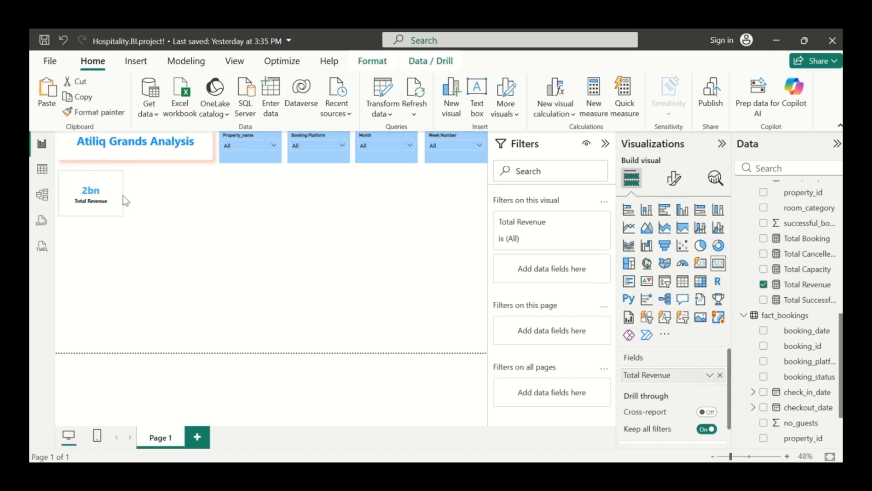
Turn on the shadow effect for the Total Revenue card and colour the shadow orange
{"action": "left_click", "coordinate": [674, 178]}
{"action": "left_click", "coordinate": [675, 237]}
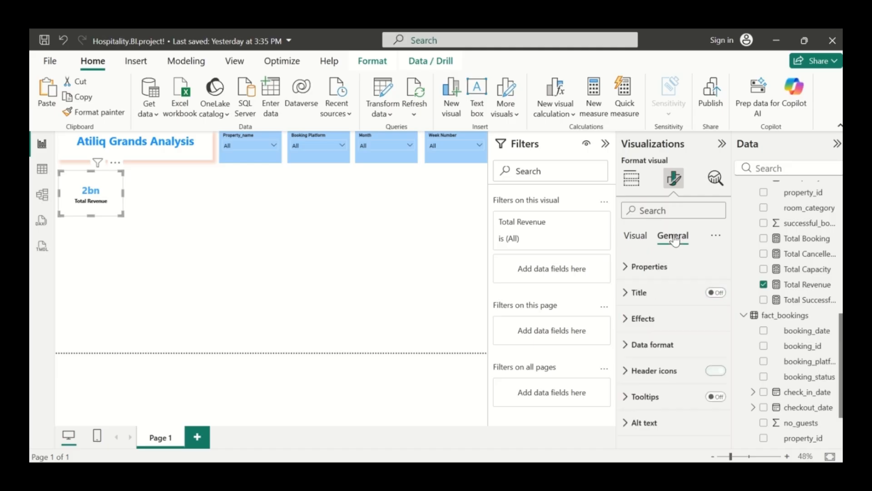
{"action": "left_click", "coordinate": [633, 319]}
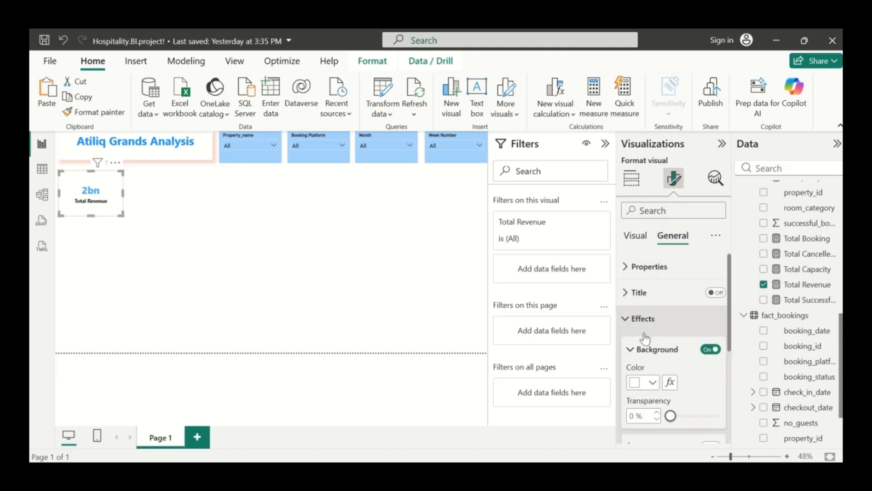
{"action": "scroll", "coordinate": [667, 354], "scroll_direction": "down", "scroll_amount": 3}
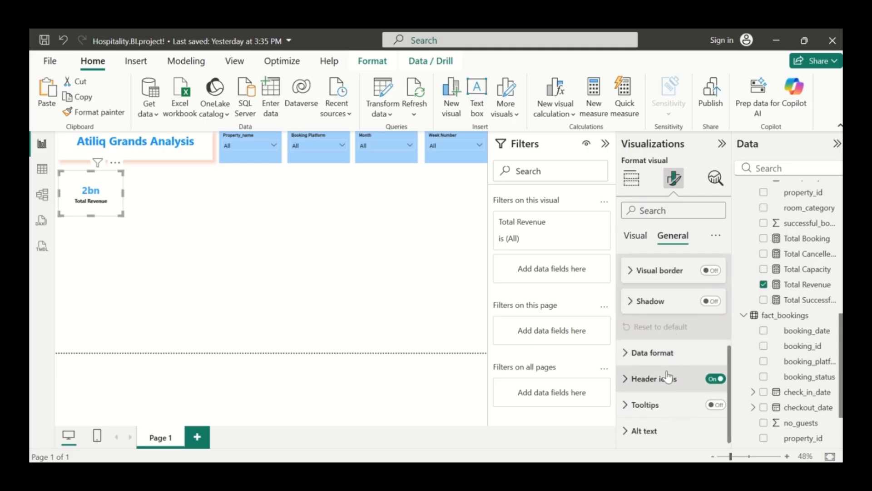
{"action": "left_click", "coordinate": [714, 303]}
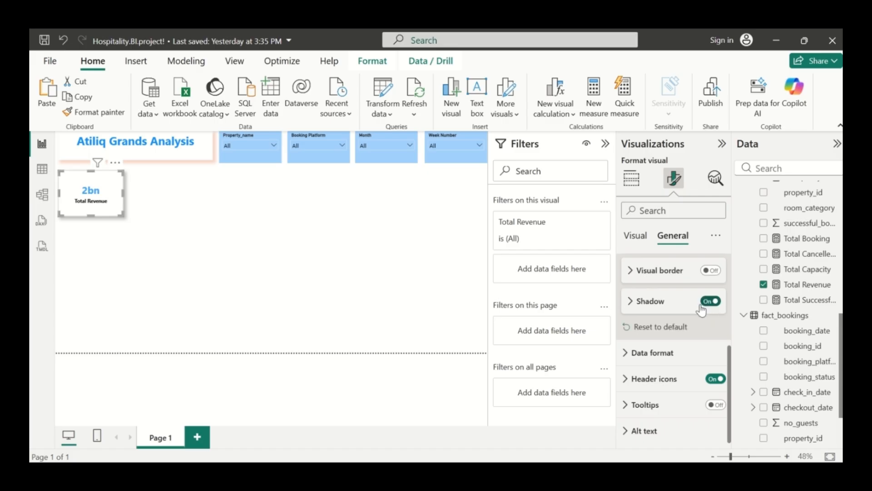
{"action": "left_click", "coordinate": [630, 303]}
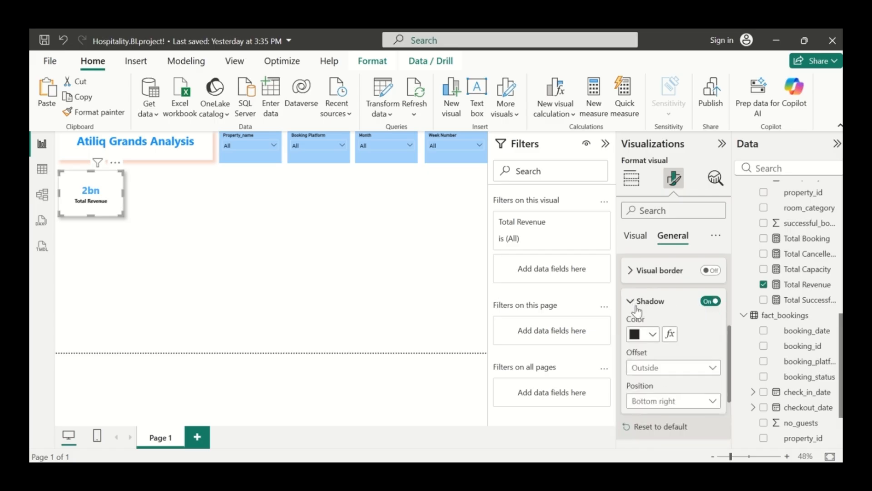
{"action": "left_click", "coordinate": [650, 335]}
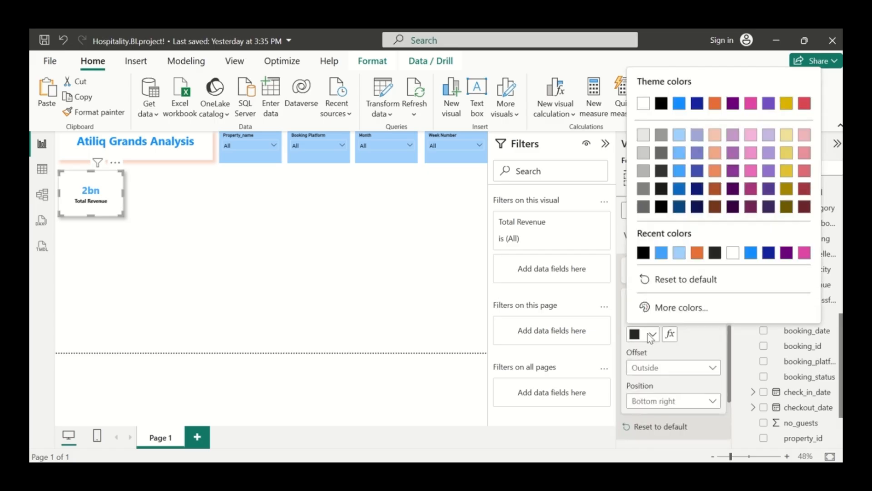
{"action": "left_click", "coordinate": [696, 253]}
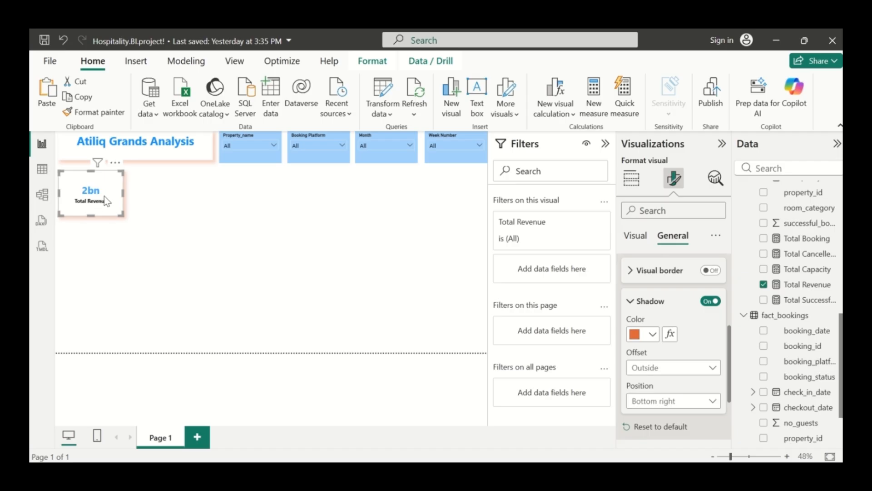
{"action": "left_click", "coordinate": [176, 208]}
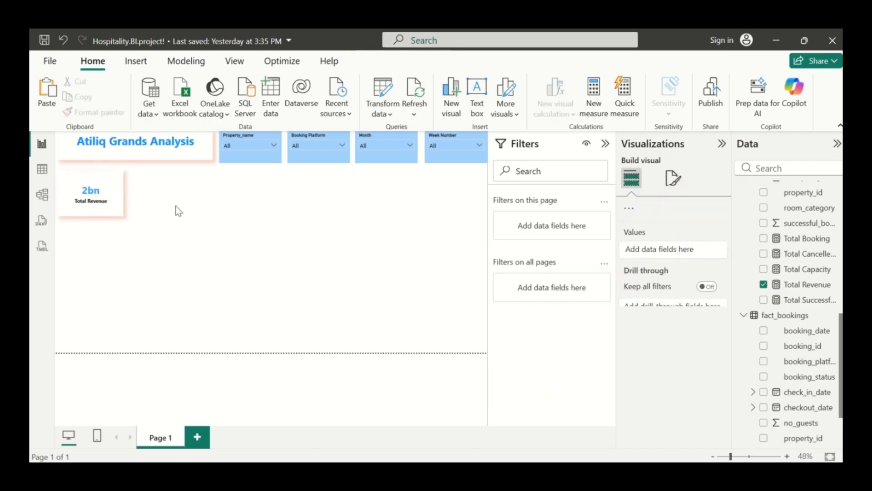
Duplicate the Total Revenue card, place the copy beside it and replace its field with Total Booking
{"action": "left_click", "coordinate": [109, 200]}
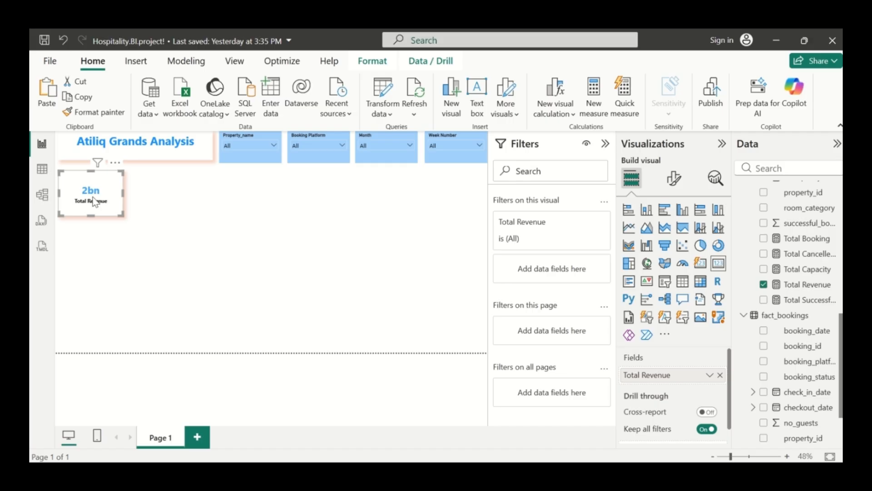
{"action": "key", "text": "ctrl+v"}
{"action": "left_click_drag", "start_coordinate": [93, 198], "coordinate": [161, 200]}
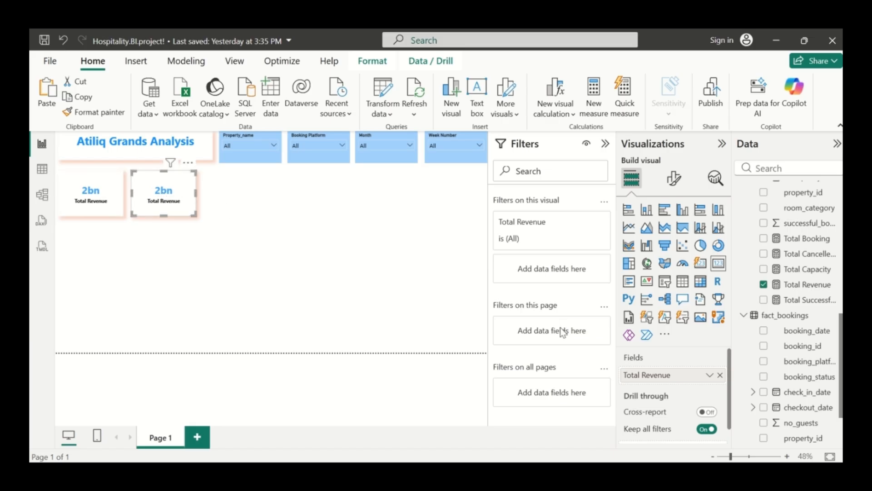
{"action": "left_click", "coordinate": [720, 375]}
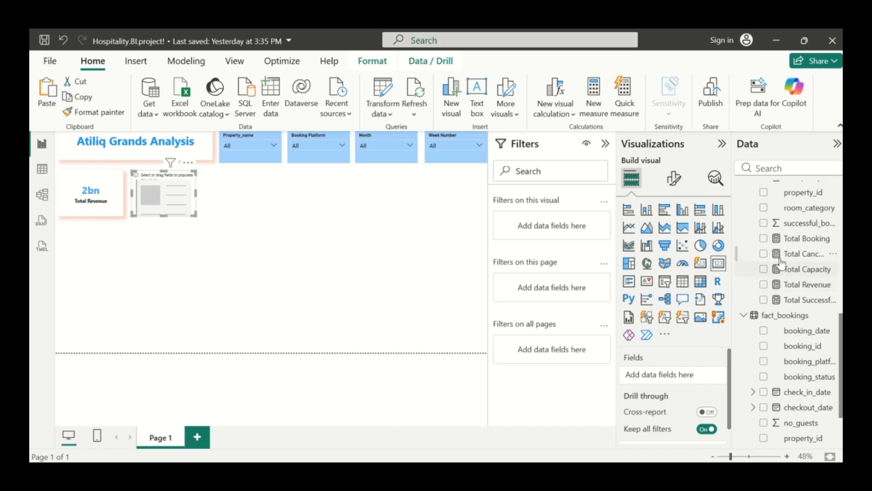
{"action": "left_click", "coordinate": [763, 238]}
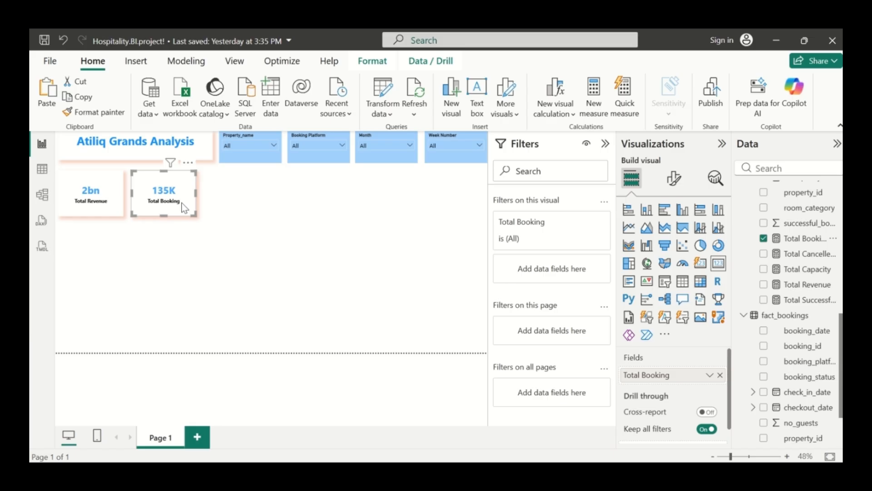
Duplicate the Total Booking card, place the copy to its right and replace its field with Occupancy %
{"action": "key", "text": "ctrl+c"}
{"action": "key", "text": "ctrl+v"}
{"action": "left_click_drag", "start_coordinate": [187, 204], "coordinate": [253, 207]}
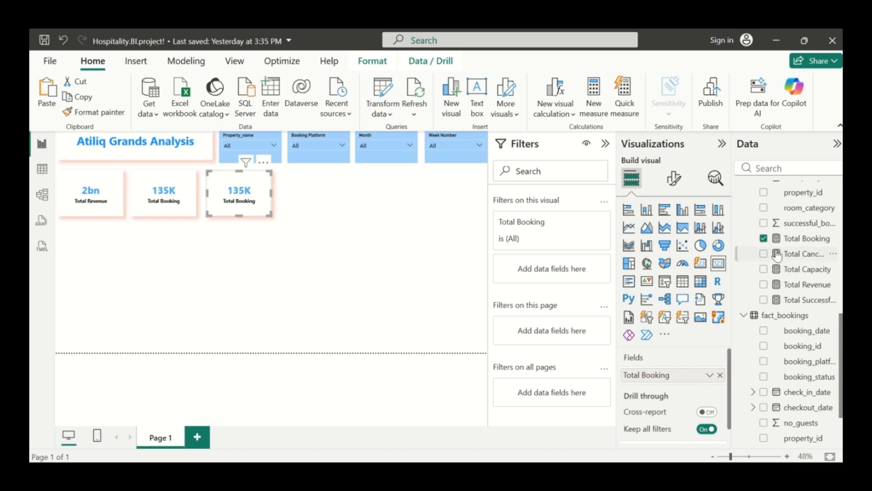
{"action": "left_click", "coordinate": [720, 375]}
{"action": "scroll", "coordinate": [789, 291], "scroll_direction": "up", "scroll_amount": 5}
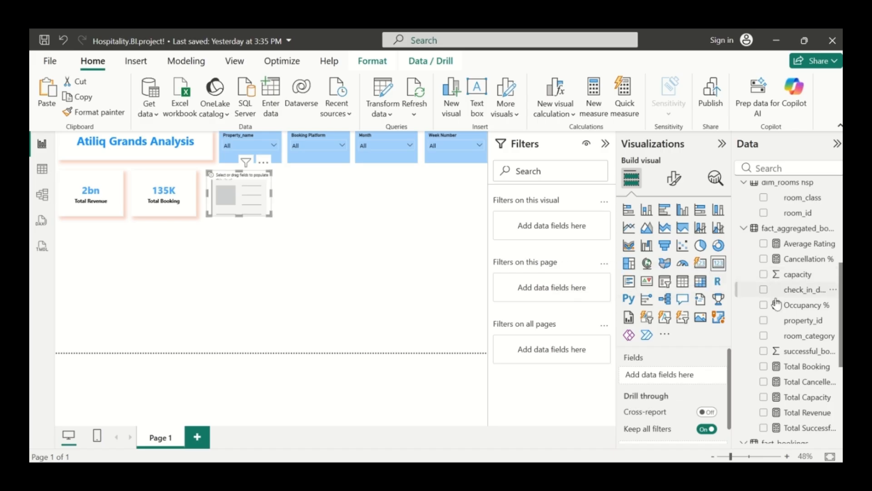
{"action": "left_click", "coordinate": [764, 305]}
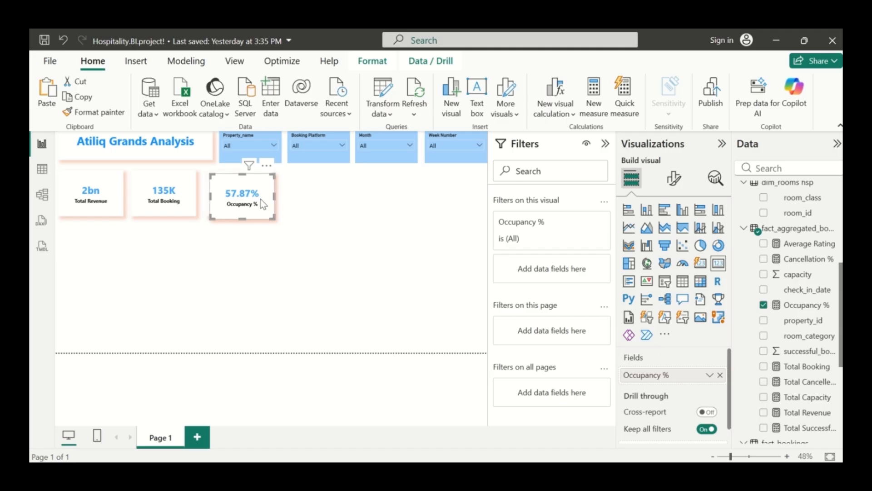
Duplicate the Occupancy % card to its right with Cancellation % as its field, and format that measure as a percentage
{"action": "left_click_drag", "start_coordinate": [260, 199], "coordinate": [332, 196]}
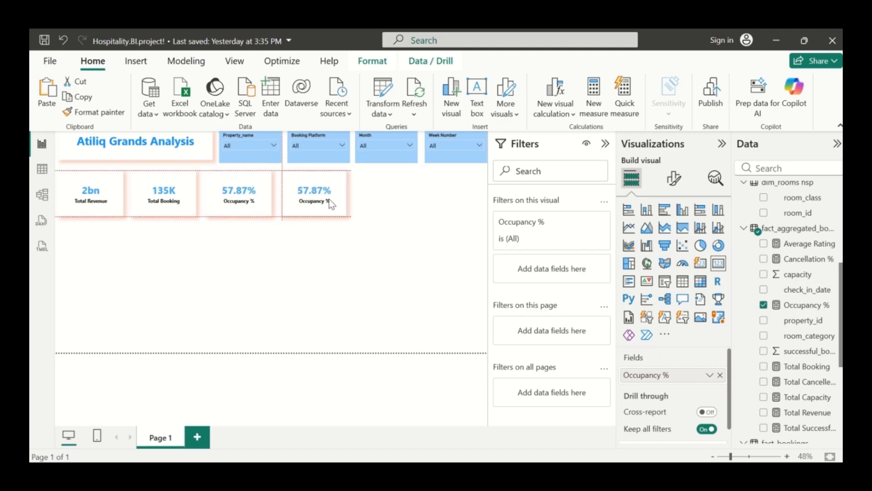
{"action": "left_click_drag", "start_coordinate": [332, 204], "coordinate": [332, 204]}
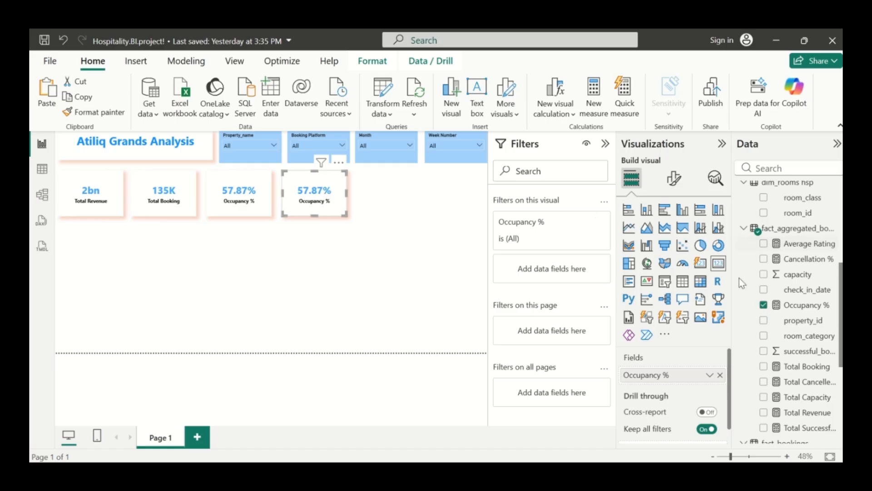
{"action": "left_click", "coordinate": [769, 310]}
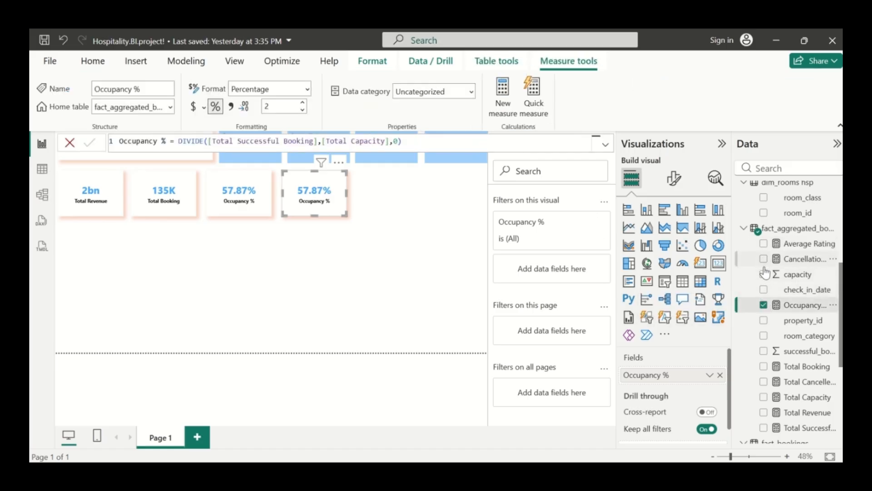
{"action": "left_click", "coordinate": [764, 306]}
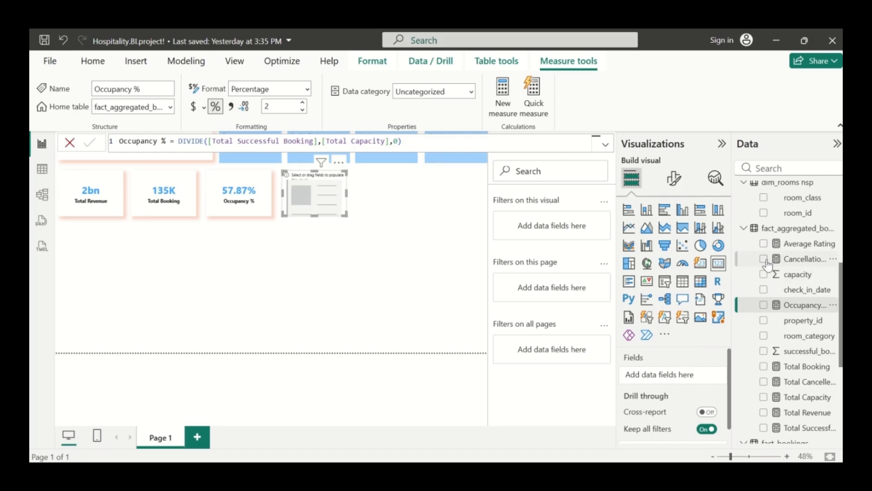
{"action": "left_click", "coordinate": [764, 259]}
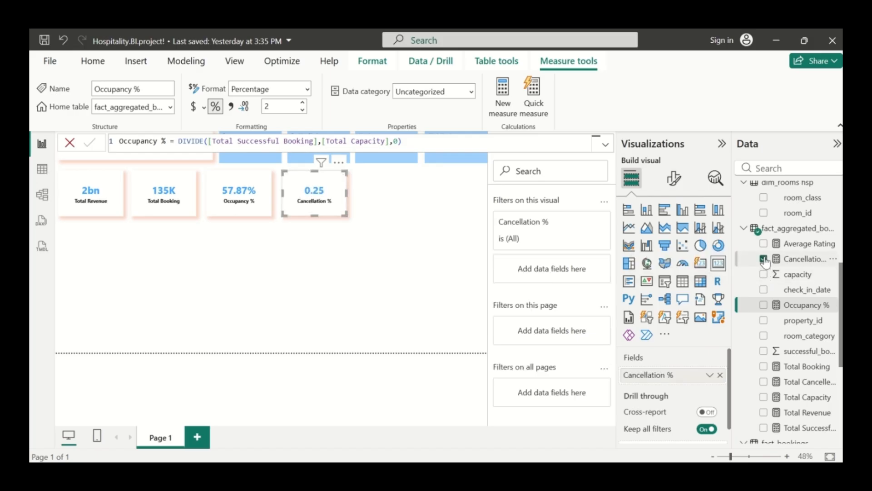
{"action": "left_click", "coordinate": [810, 260]}
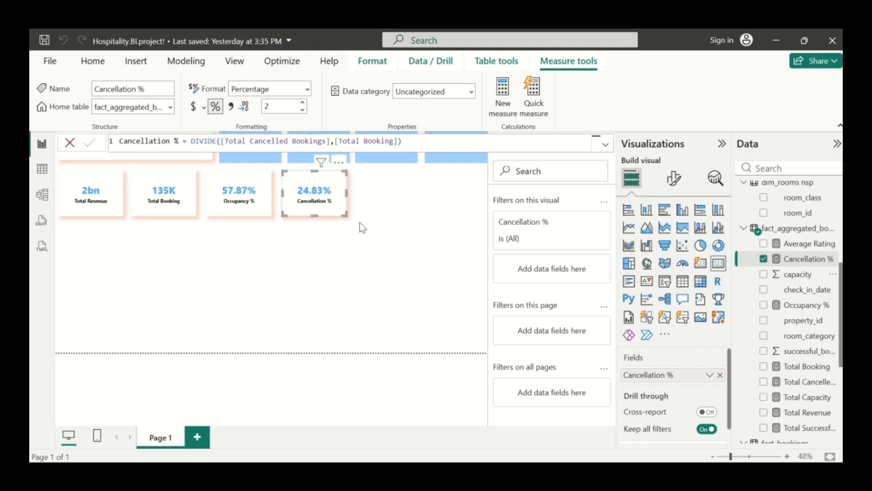
Duplicate the Cancellation % card, place the copy to its right and replace its field with Average Rating
{"action": "left_click", "coordinate": [350, 216]}
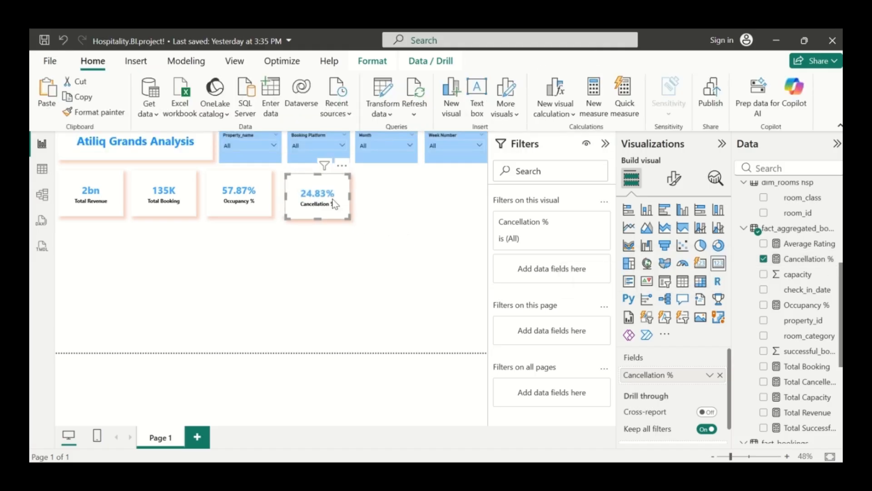
{"action": "left_click_drag", "start_coordinate": [333, 200], "coordinate": [407, 198]}
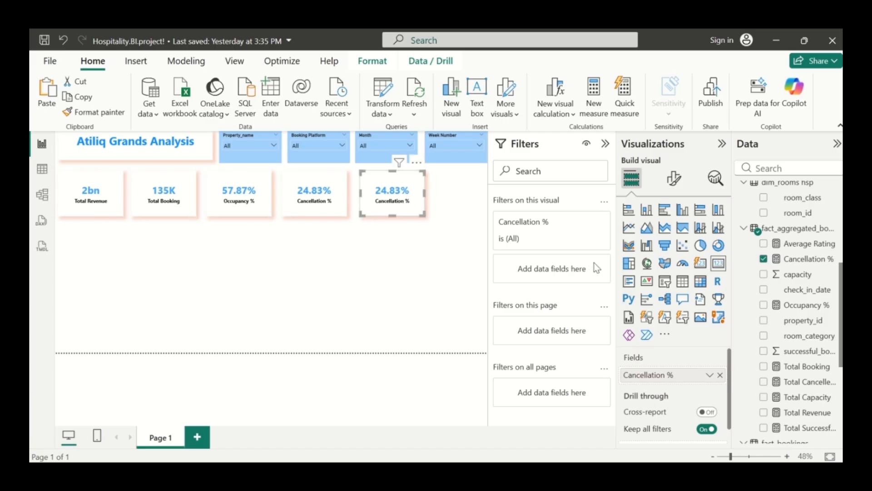
{"action": "left_click", "coordinate": [764, 259]}
{"action": "scroll", "coordinate": [784, 318], "scroll_direction": "down", "scroll_amount": 4}
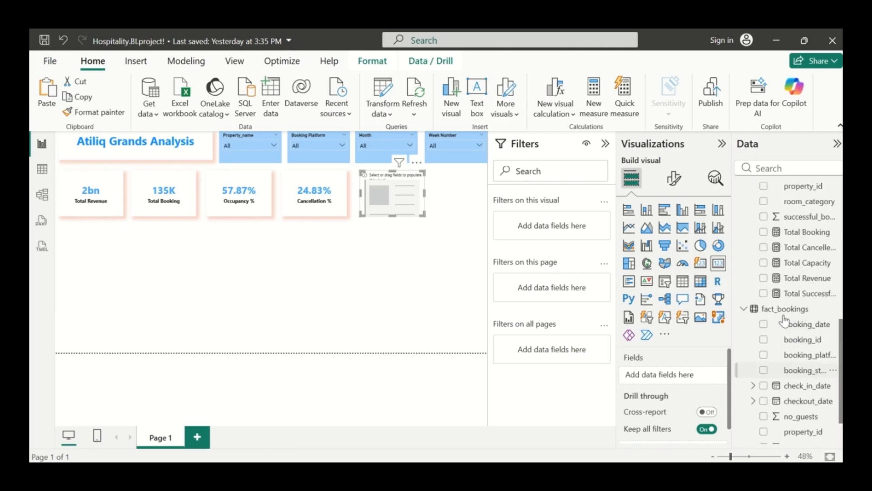
{"action": "scroll", "coordinate": [785, 320], "scroll_direction": "up", "scroll_amount": 5}
{"action": "scroll", "coordinate": [785, 316], "scroll_direction": "down", "scroll_amount": 6}
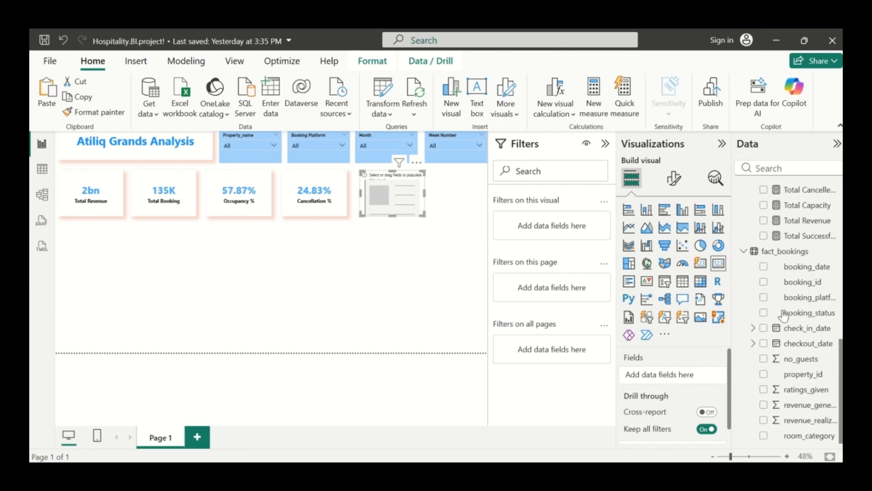
{"action": "scroll", "coordinate": [785, 313], "scroll_direction": "up", "scroll_amount": 5}
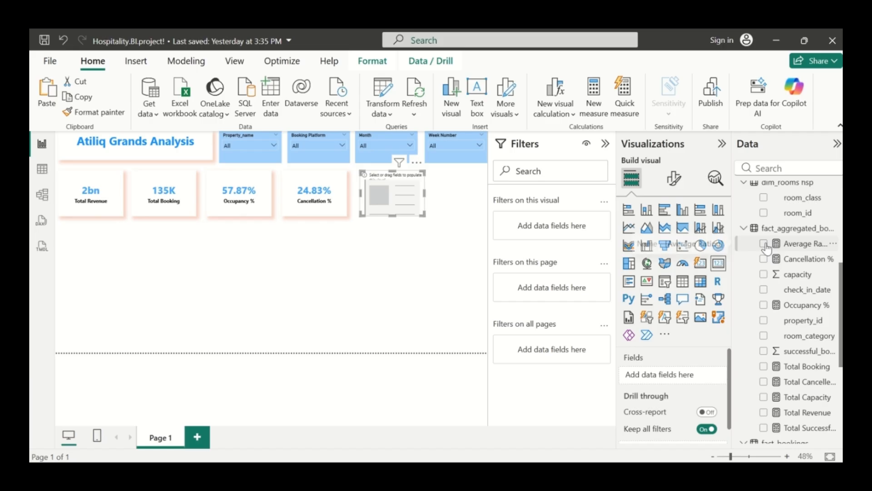
{"action": "left_click", "coordinate": [764, 244]}
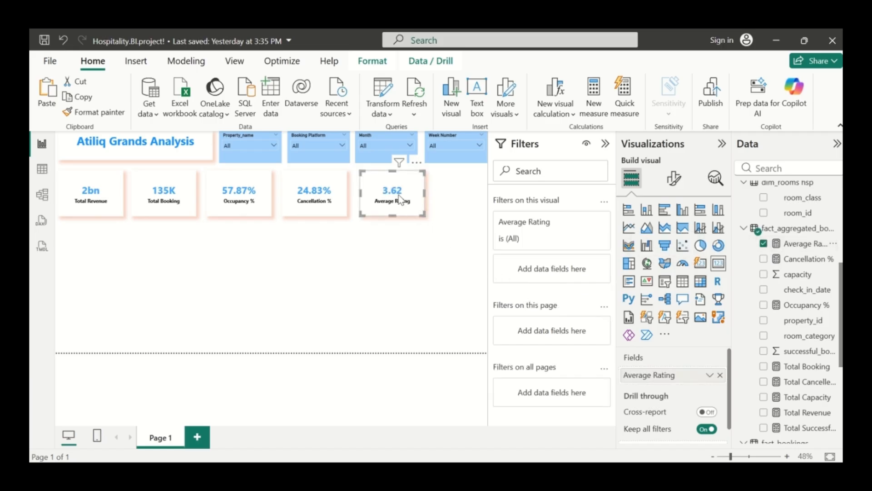
Move the Average Rating card to the far end of the card row and widen it towards the Cancellation % card
{"action": "left_click_drag", "start_coordinate": [421, 195], "coordinate": [465, 200]}
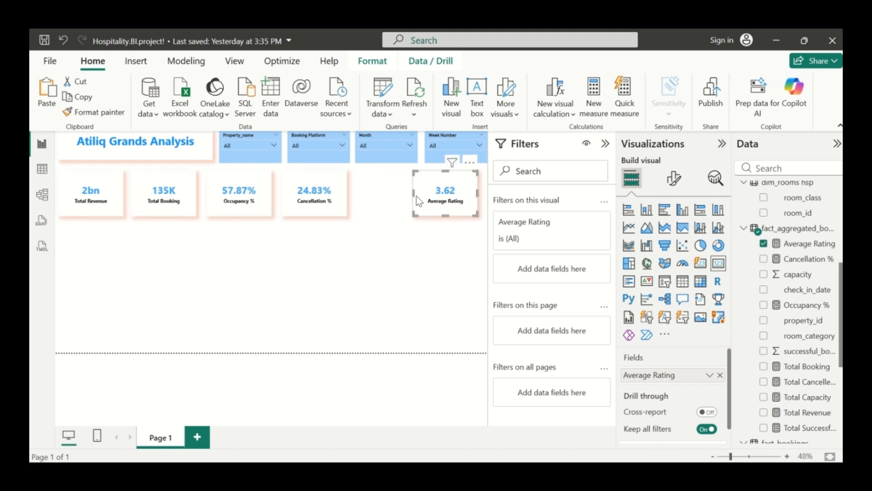
{"action": "left_click_drag", "start_coordinate": [417, 194], "coordinate": [396, 192]}
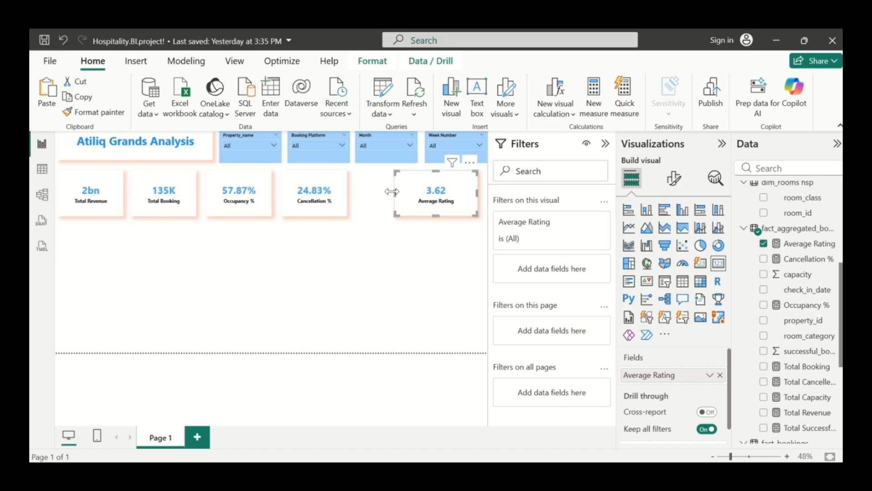
Widen the Cancellation % card and shift it beside the Average Rating card, trimming its left edge to match that card's width
{"action": "left_click", "coordinate": [337, 192]}
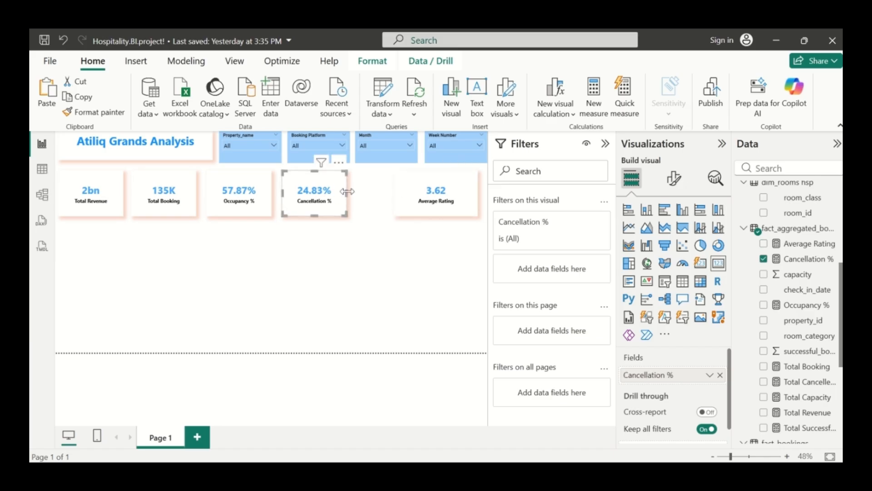
{"action": "left_click", "coordinate": [348, 192]}
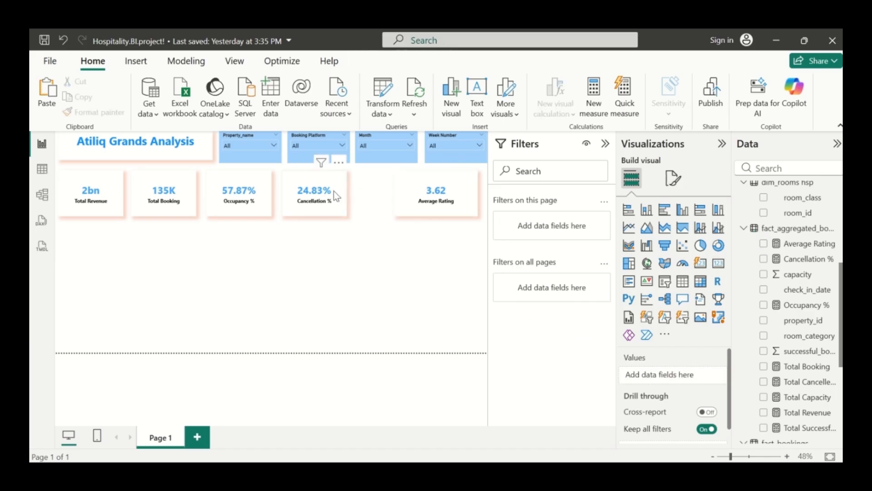
{"action": "left_click", "coordinate": [335, 192]}
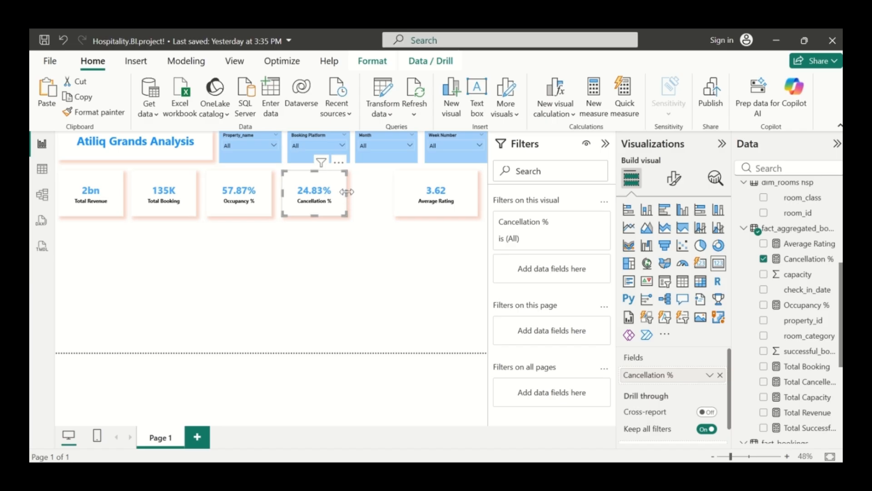
{"action": "left_click_drag", "start_coordinate": [347, 191], "coordinate": [380, 192]}
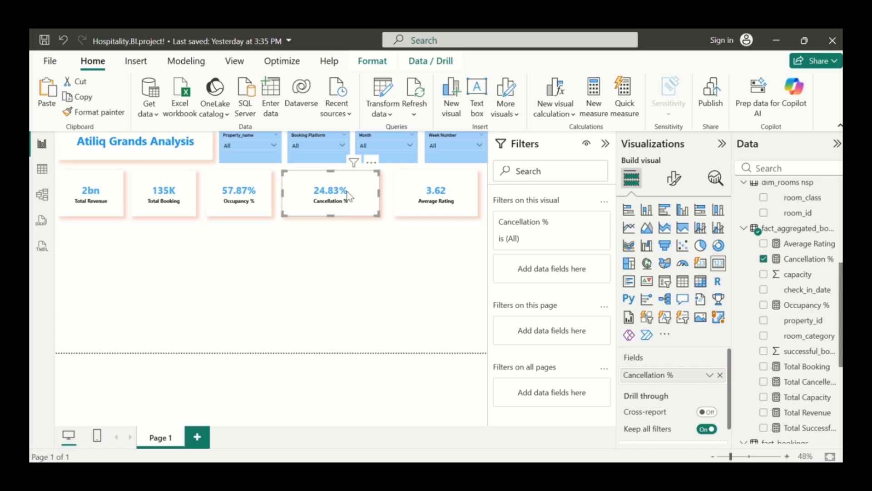
{"action": "left_click_drag", "start_coordinate": [348, 195], "coordinate": [355, 196]}
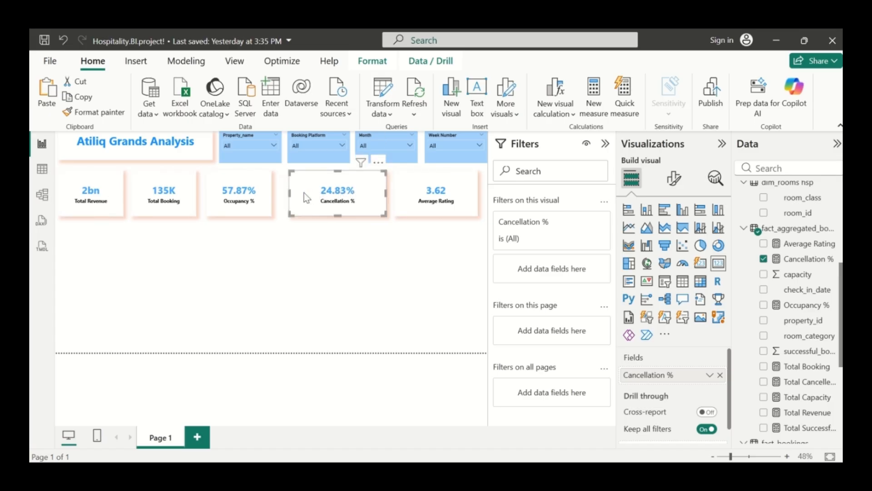
{"action": "left_click_drag", "start_coordinate": [290, 196], "coordinate": [302, 199]}
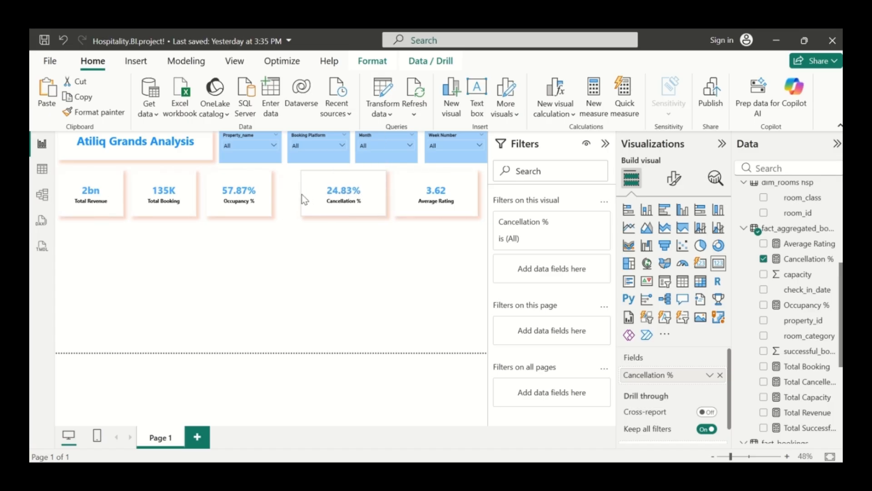
Extend the Occupancy % card to the Cancellation % card and align its left edge with the Property_name slicer
{"action": "left_click", "coordinate": [256, 198]}
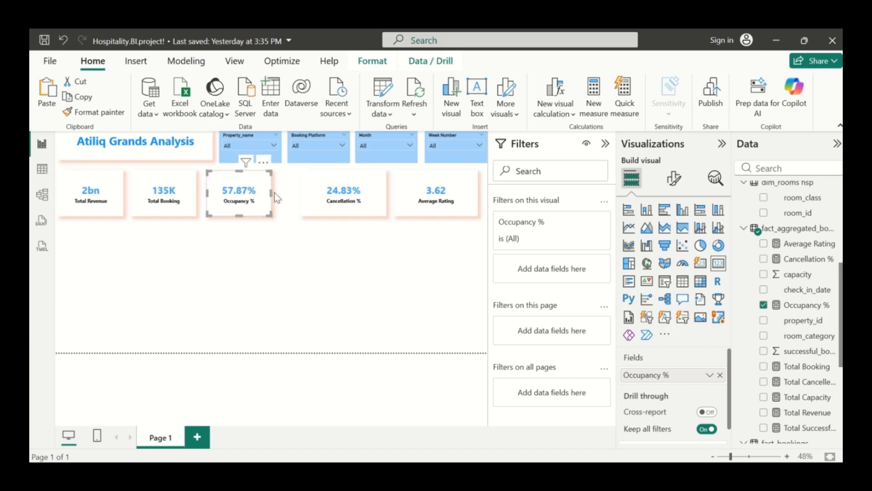
{"action": "left_click_drag", "start_coordinate": [275, 193], "coordinate": [295, 194]}
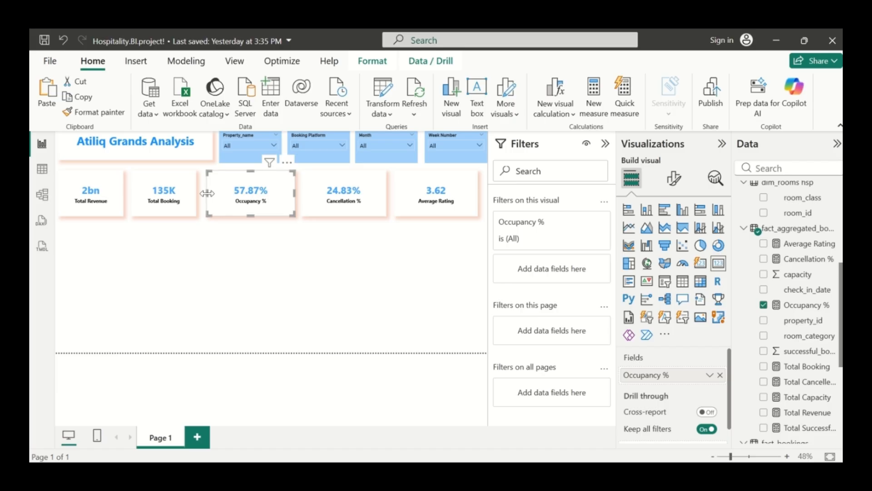
{"action": "left_click_drag", "start_coordinate": [207, 193], "coordinate": [216, 198]}
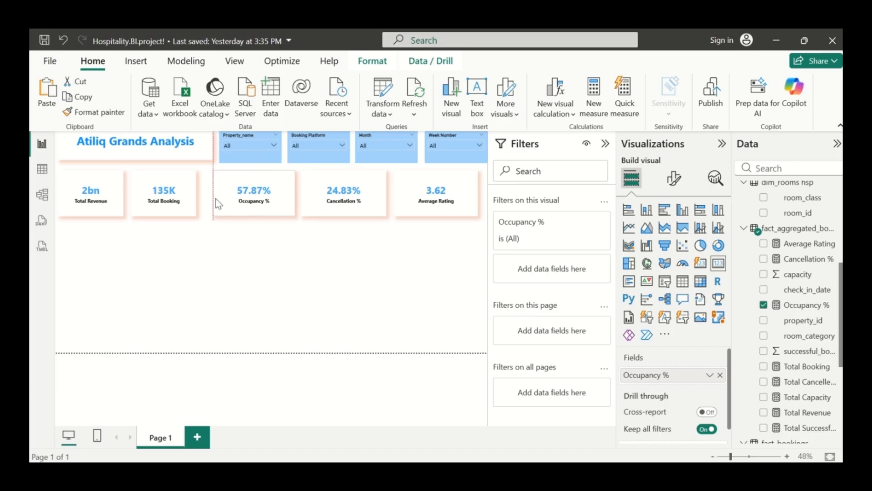
{"action": "left_click_drag", "start_coordinate": [216, 198], "coordinate": [216, 198]}
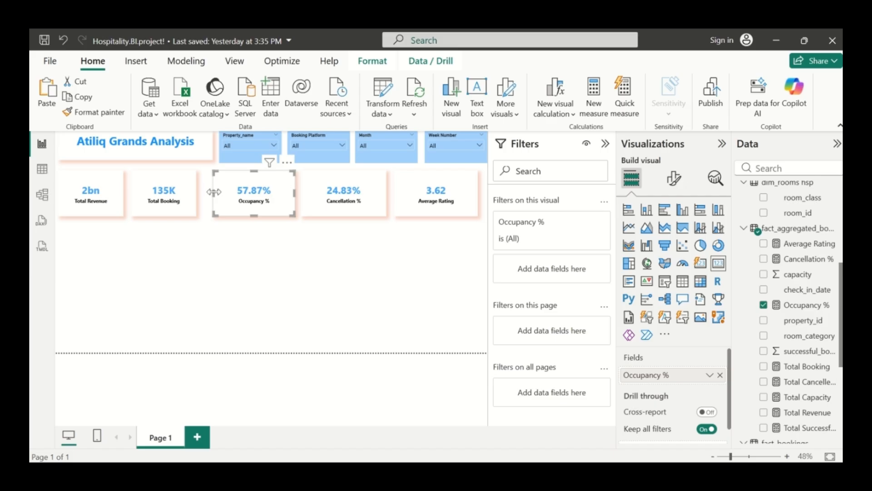
{"action": "left_click_drag", "start_coordinate": [212, 190], "coordinate": [227, 197]}
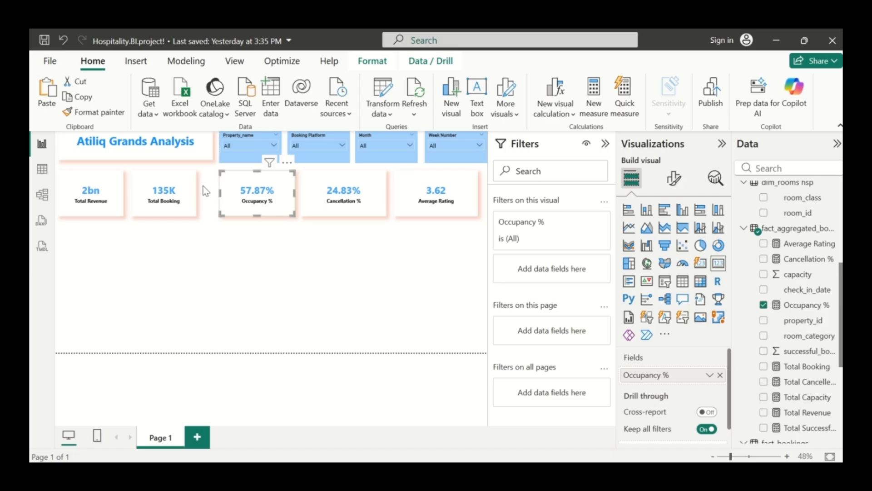
Move the Total Booking card beside the Occupancy % card and widen it slightly on its left side
{"action": "left_click", "coordinate": [160, 190]}
{"action": "left_click_drag", "start_coordinate": [138, 190], "coordinate": [154, 190]}
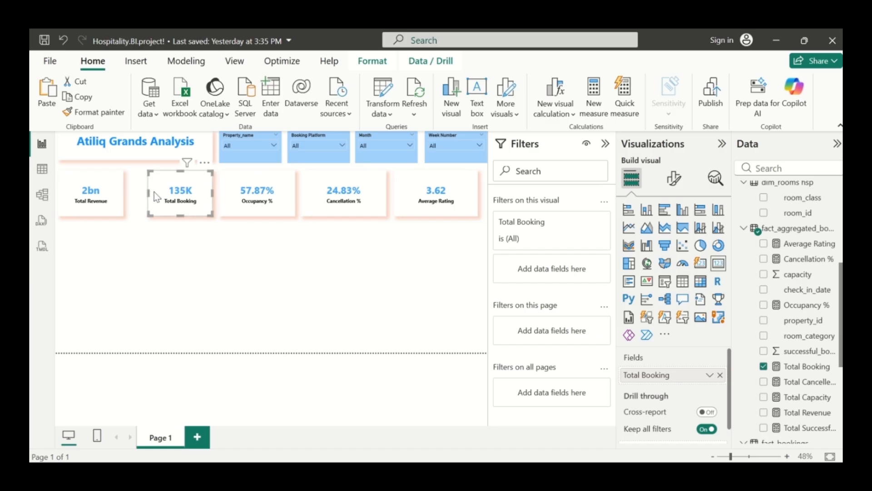
{"action": "left_click_drag", "start_coordinate": [146, 192], "coordinate": [141, 191]}
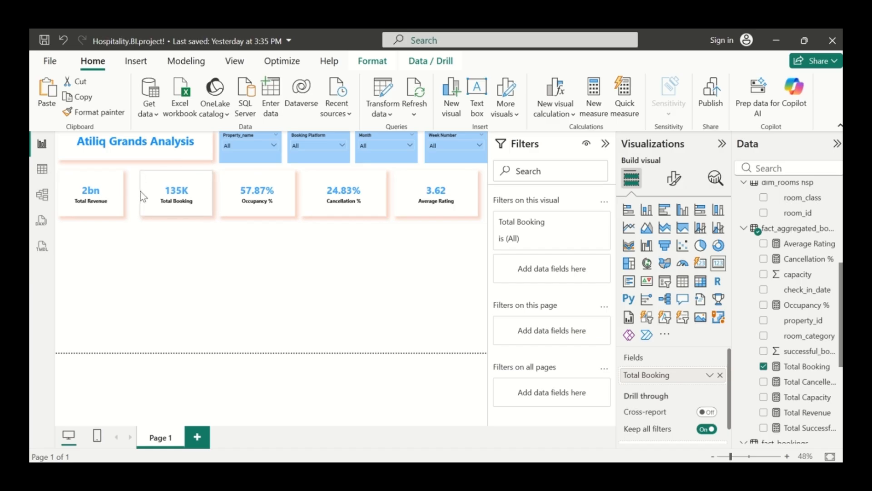
Widen the Total Revenue card towards the Total Booking card, keeping its left edge in place
{"action": "left_click", "coordinate": [120, 194]}
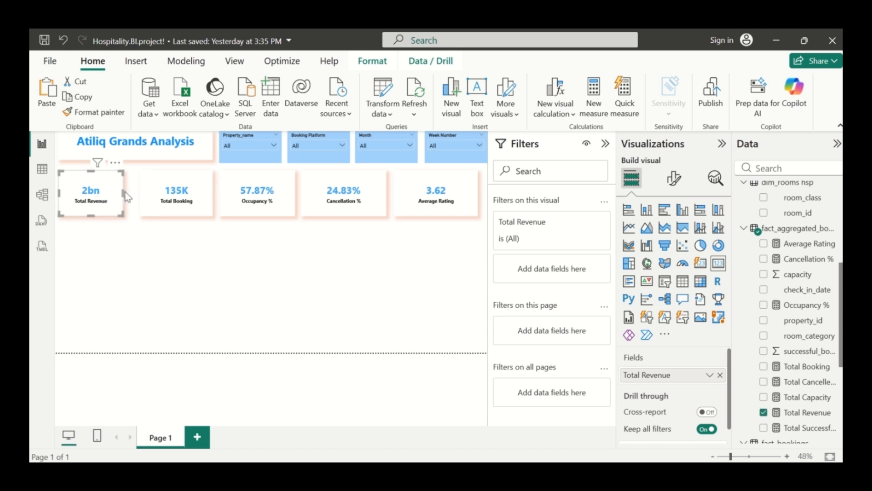
{"action": "left_click_drag", "start_coordinate": [124, 192], "coordinate": [134, 193]}
{"action": "left_click", "coordinate": [180, 236]}
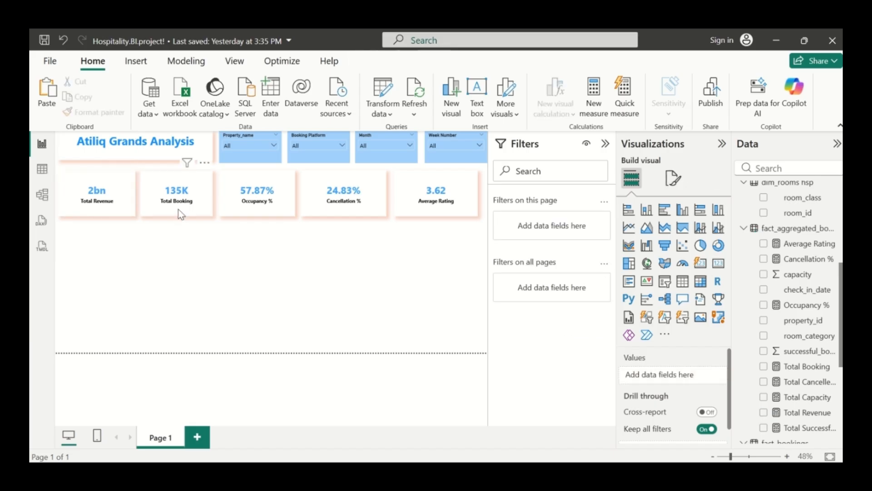
{"action": "left_click", "coordinate": [249, 205]}
{"action": "left_click", "coordinate": [161, 189]}
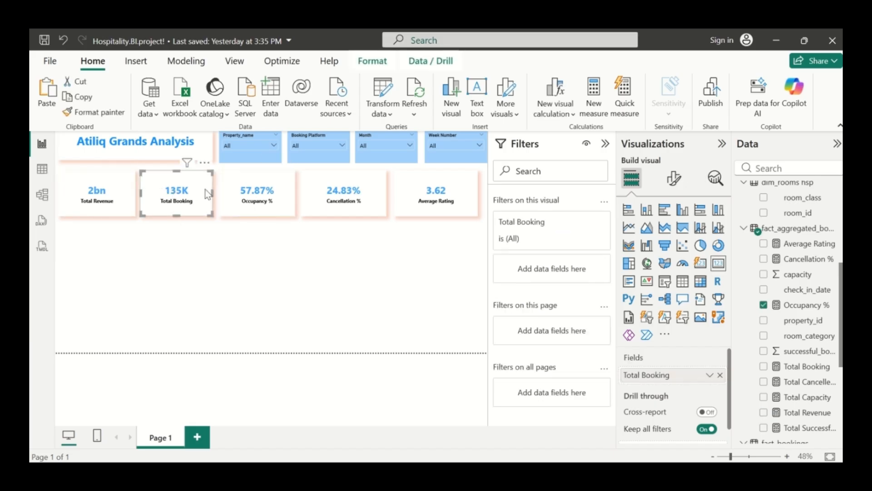
{"action": "left_click", "coordinate": [225, 197]}
{"action": "left_click_drag", "start_coordinate": [223, 197], "coordinate": [225, 195]}
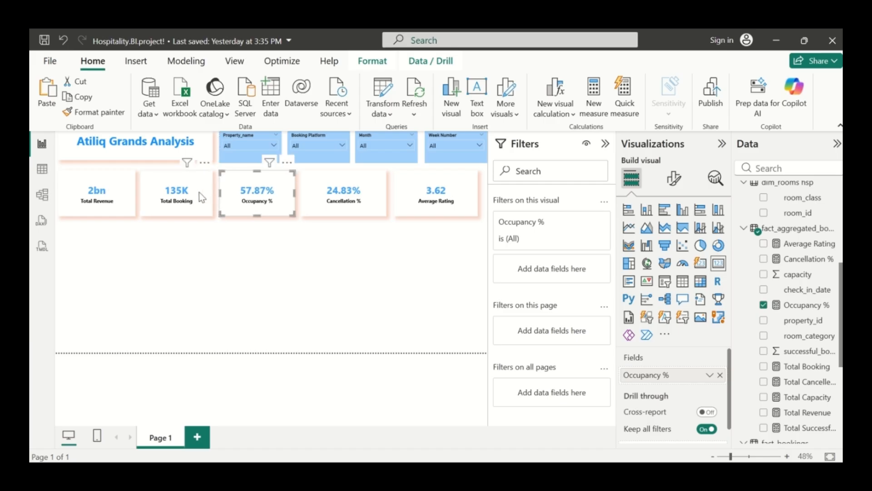
{"action": "left_click", "coordinate": [181, 198]}
{"action": "left_click", "coordinate": [186, 253]}
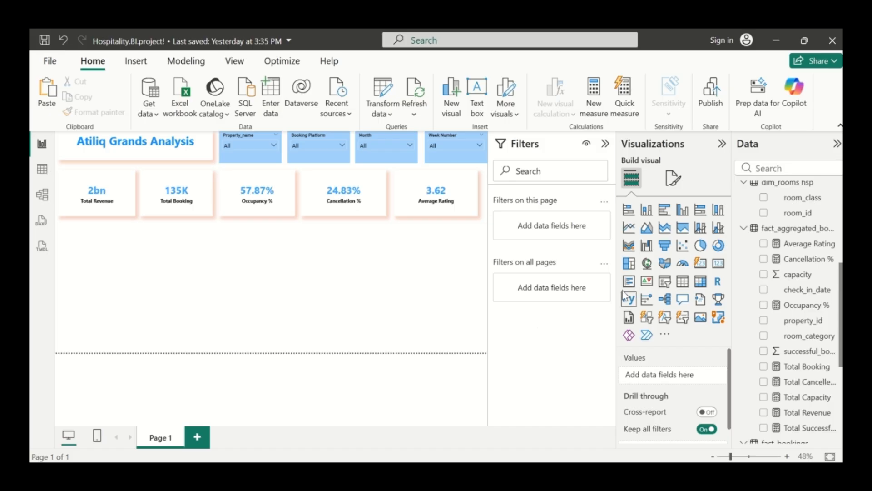
Insert a clustered bar chart just below the Total Revenue card and add Total Booking as its X-axis value
{"action": "left_click", "coordinate": [665, 211]}
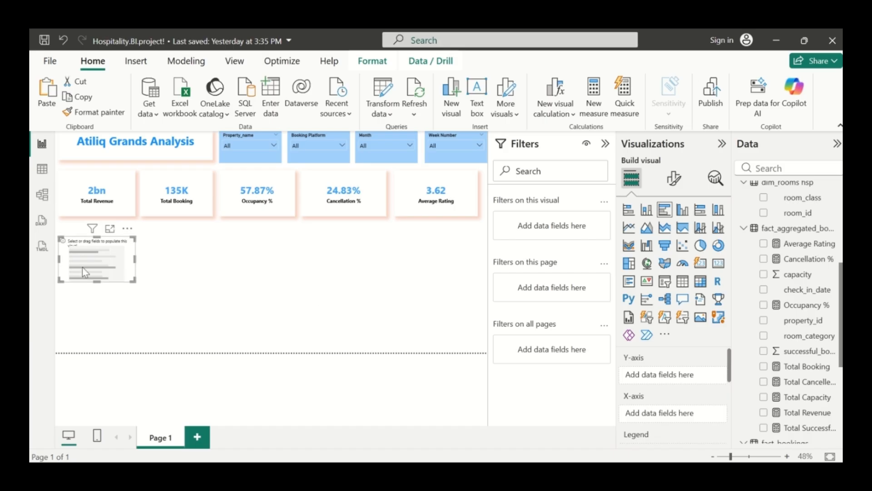
{"action": "left_click_drag", "start_coordinate": [82, 272], "coordinate": [106, 247]}
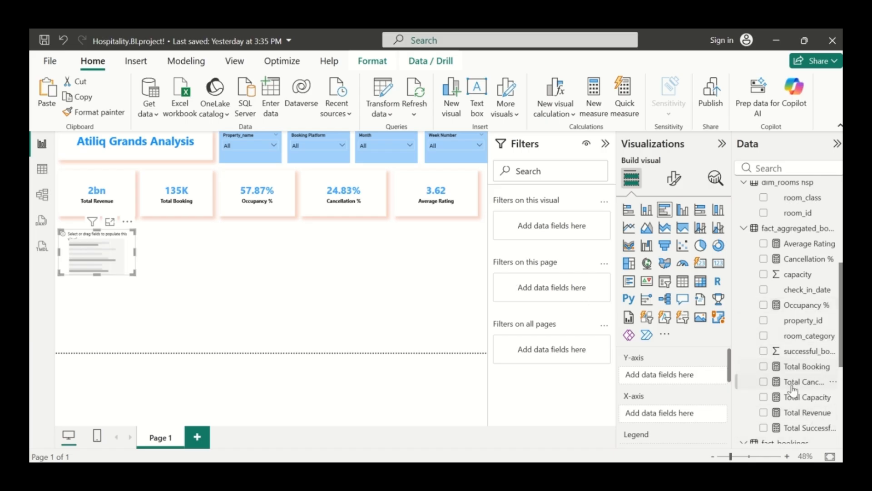
{"action": "scroll", "coordinate": [792, 389], "scroll_direction": "down", "scroll_amount": 3}
{"action": "scroll", "coordinate": [781, 322], "scroll_direction": "up", "scroll_amount": 3}
{"action": "left_click", "coordinate": [764, 367]}
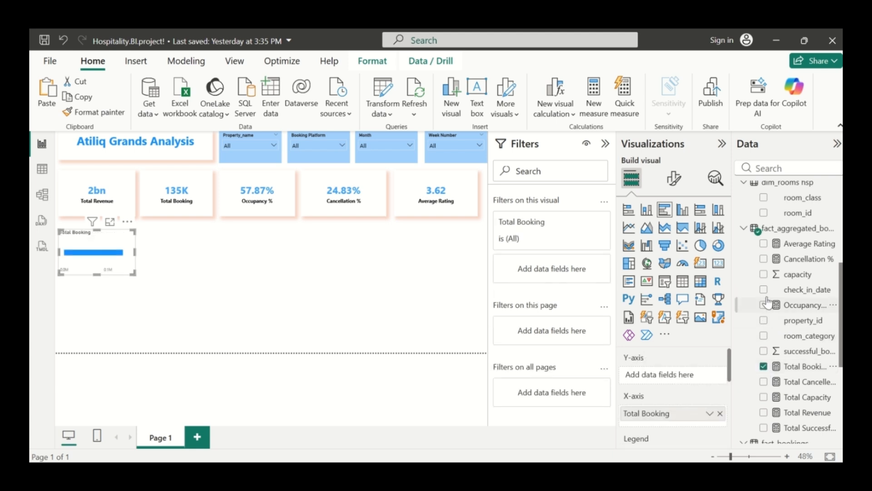
Add booking_platform from fact_bookings as the bar chart's Y-axis category
{"action": "scroll", "coordinate": [769, 301], "scroll_direction": "up", "scroll_amount": 5}
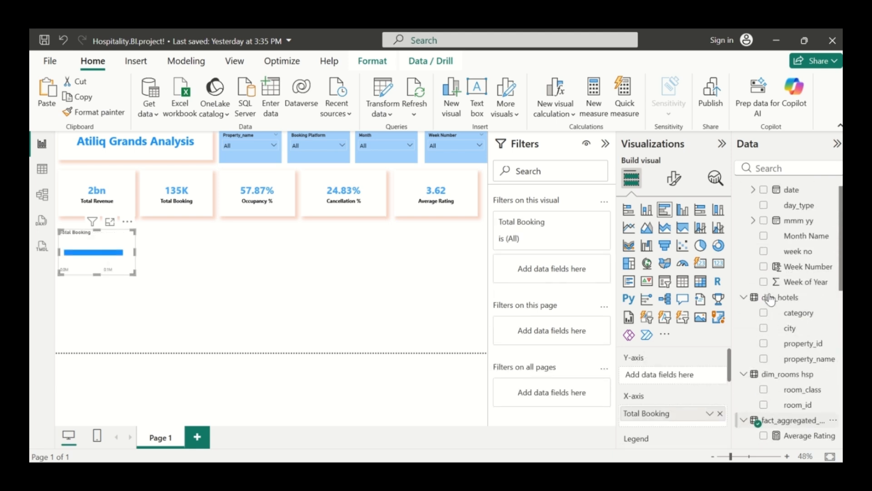
{"action": "scroll", "coordinate": [770, 300], "scroll_direction": "down", "scroll_amount": 8}
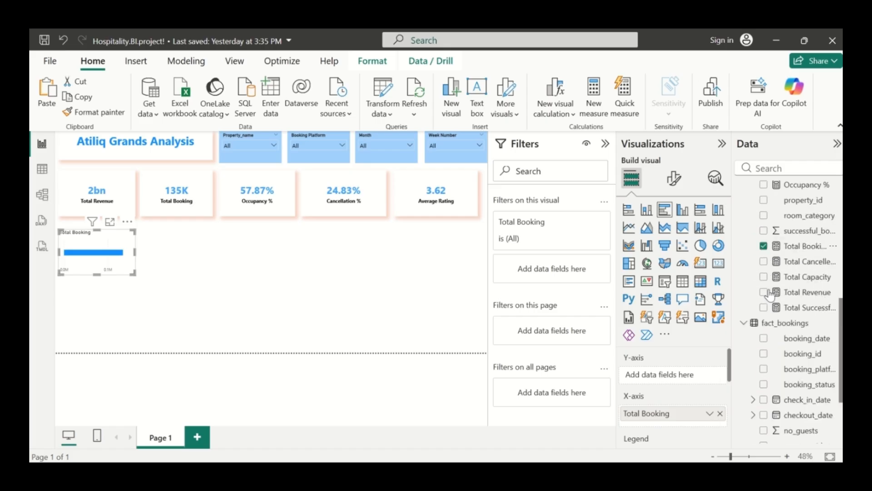
{"action": "scroll", "coordinate": [770, 295], "scroll_direction": "down", "scroll_amount": 3}
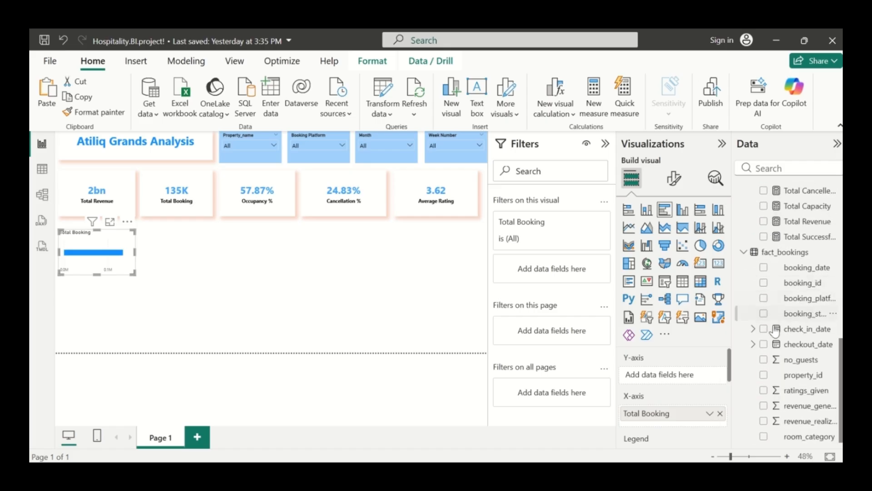
{"action": "left_click", "coordinate": [764, 298]}
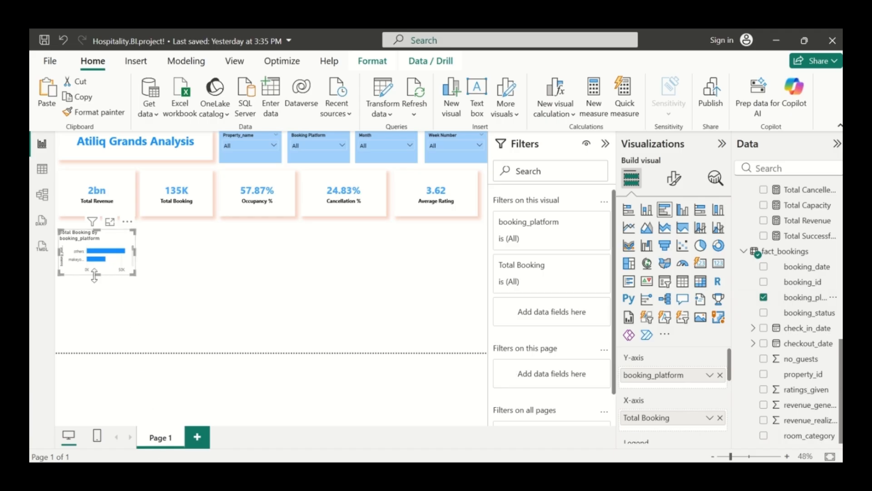
Stretch the bar chart down to just above the page's bottom edge and widen it to below the Total Booking card
{"action": "left_click_drag", "start_coordinate": [97, 275], "coordinate": [99, 347]}
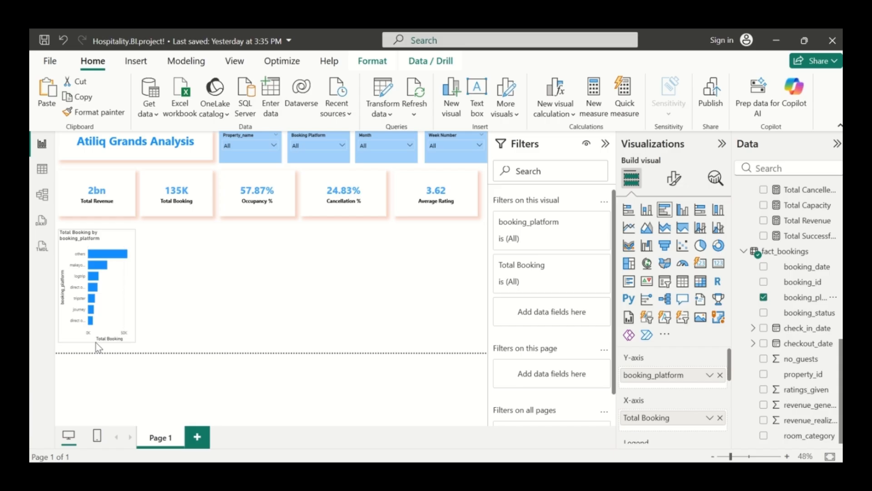
{"action": "left_click_drag", "start_coordinate": [133, 283], "coordinate": [178, 298]}
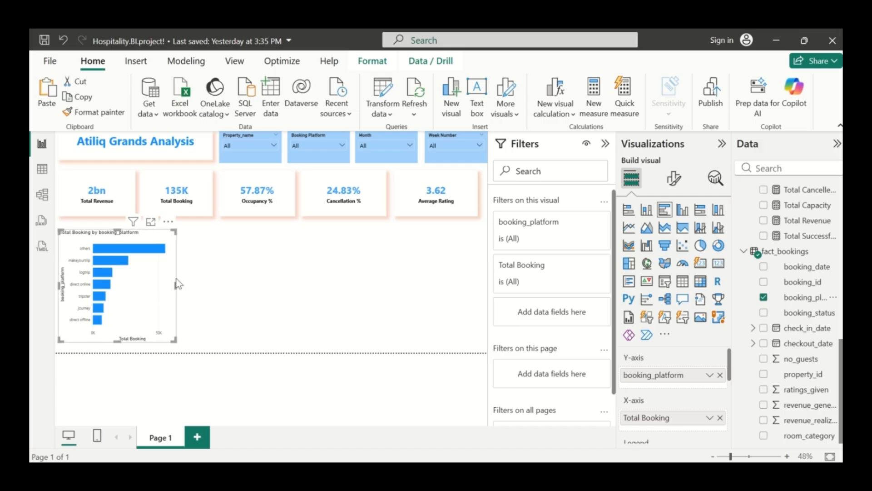
{"action": "left_click_drag", "start_coordinate": [175, 284], "coordinate": [189, 287]}
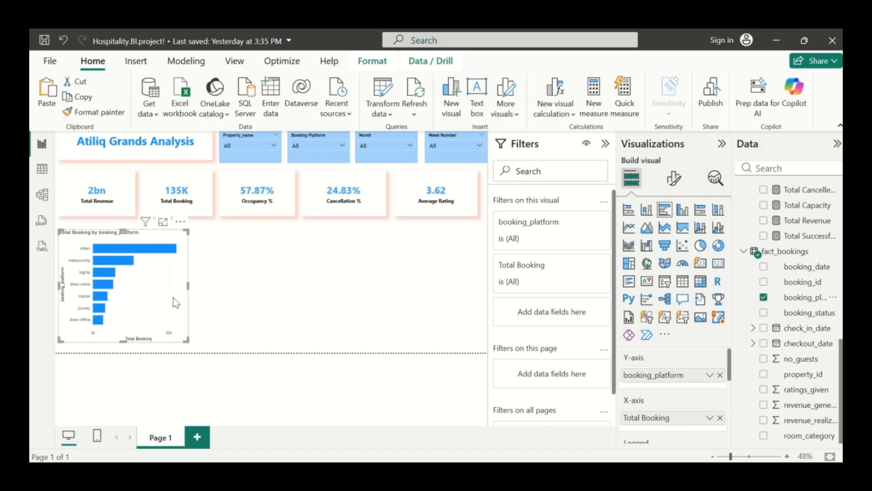
{"action": "left_click", "coordinate": [227, 282]}
Turn on data labels for the Total Booking by booking_platform bar chart
{"action": "left_click", "coordinate": [675, 182]}
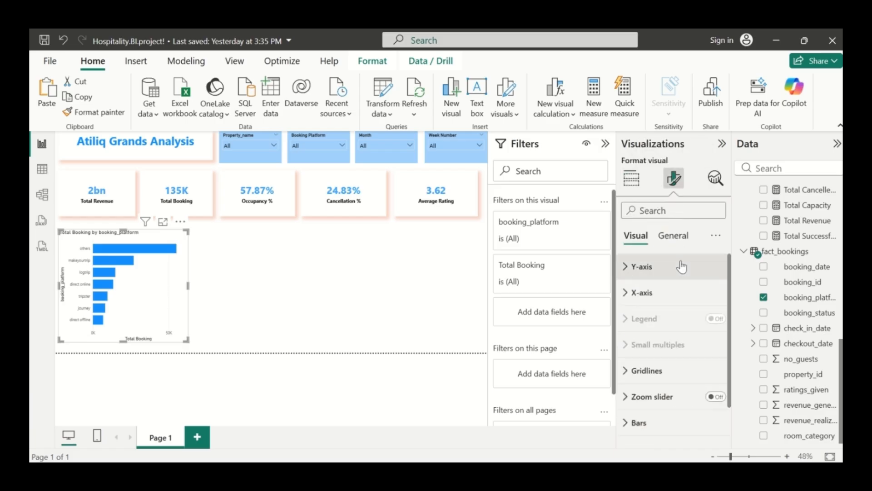
{"action": "scroll", "coordinate": [675, 315], "scroll_direction": "down", "scroll_amount": 2}
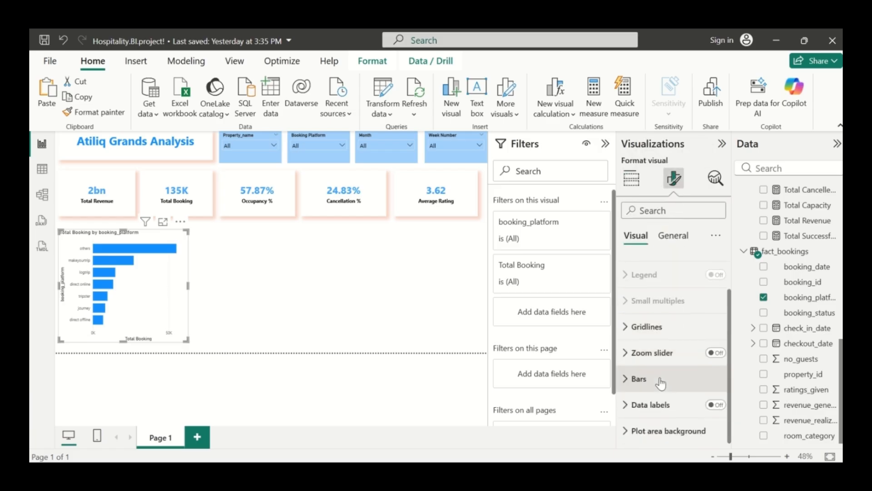
{"action": "left_click", "coordinate": [722, 409]}
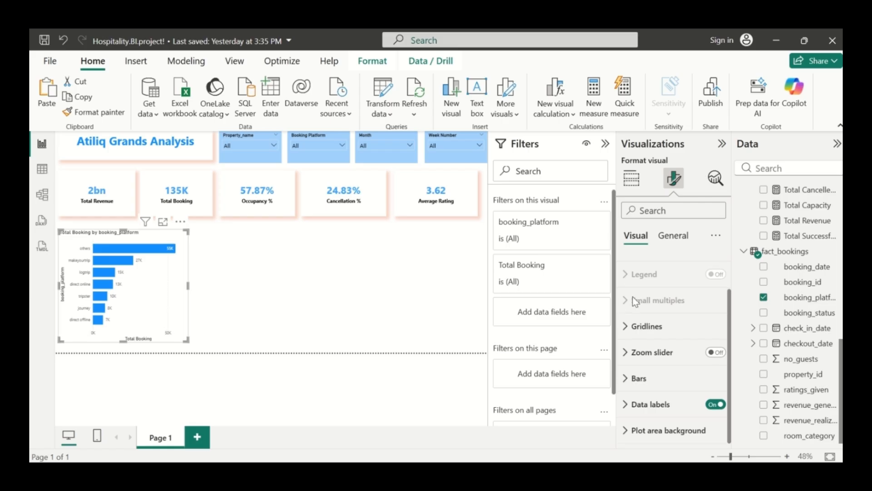
Hide the bar chart's X-axis title and X-axis values
{"action": "scroll", "coordinate": [676, 252], "scroll_direction": "up", "scroll_amount": 2}
{"action": "left_click", "coordinate": [671, 292]}
{"action": "scroll", "coordinate": [672, 304], "scroll_direction": "down", "scroll_amount": 3}
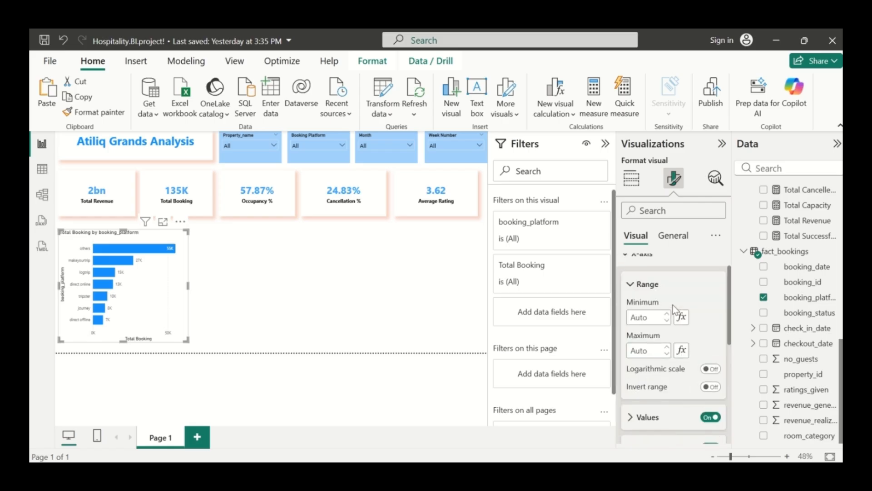
{"action": "left_click", "coordinate": [716, 361]}
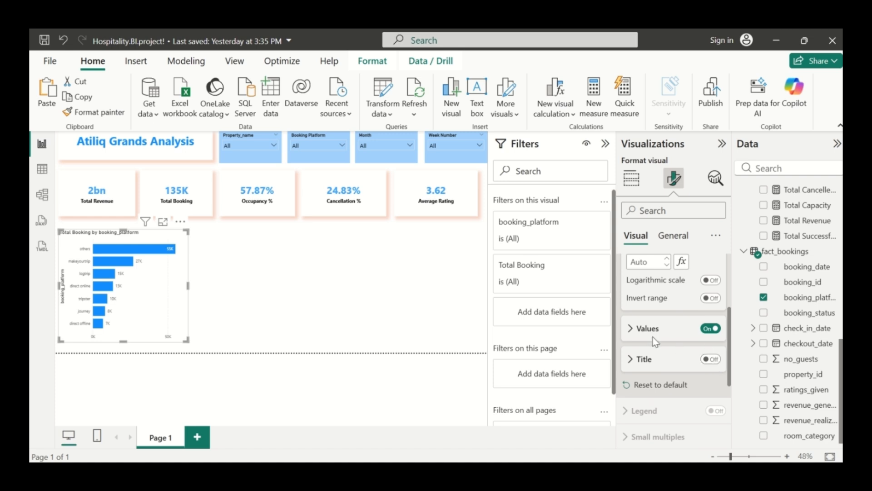
{"action": "left_click", "coordinate": [714, 330]}
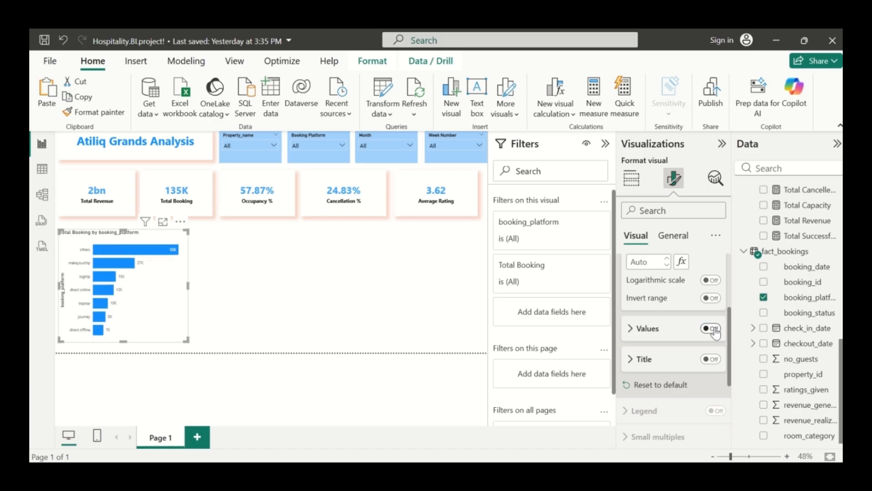
{"action": "scroll", "coordinate": [669, 328], "scroll_direction": "up", "scroll_amount": 3}
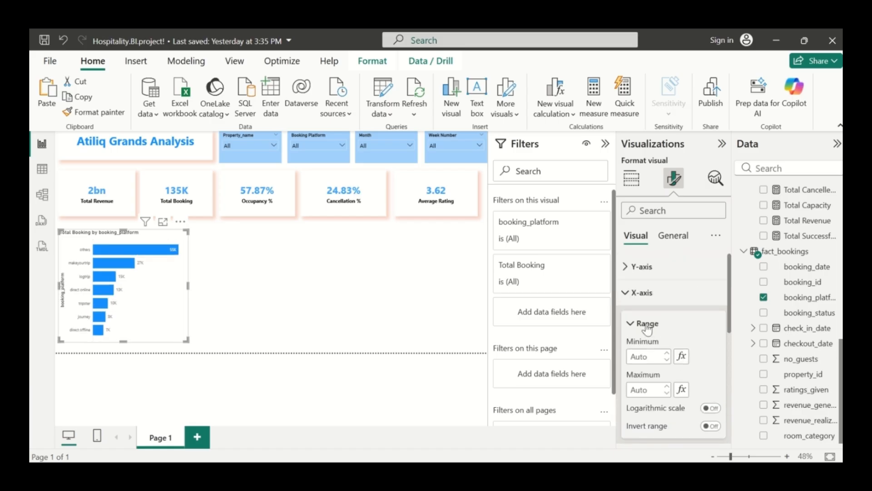
{"action": "left_click", "coordinate": [627, 297]}
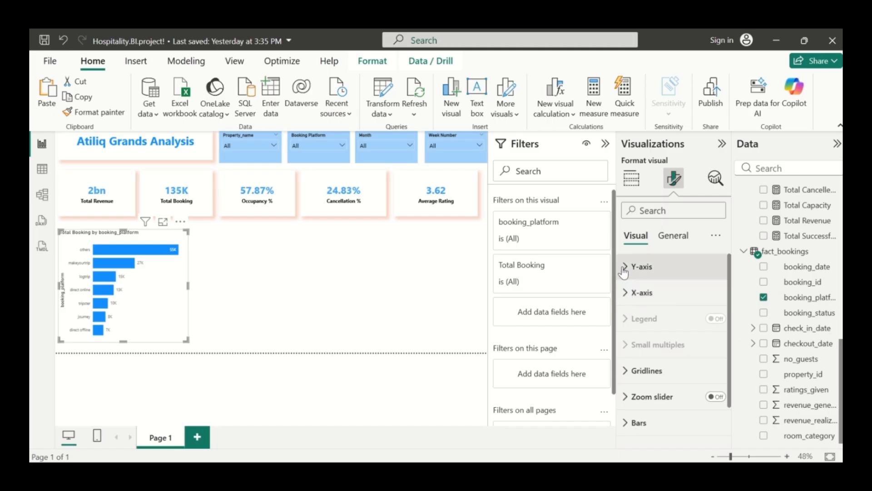
Hide the bar chart's Y-axis title
{"action": "left_click", "coordinate": [624, 271]}
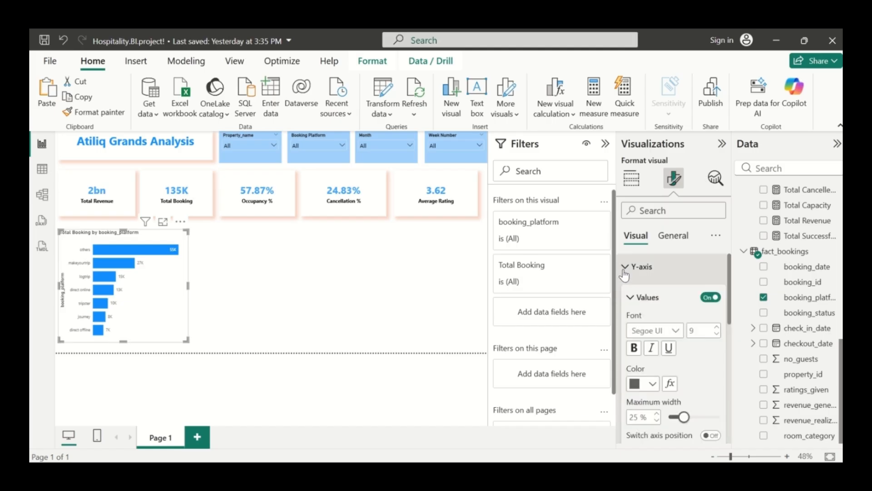
{"action": "scroll", "coordinate": [705, 339], "scroll_direction": "down", "scroll_amount": 3}
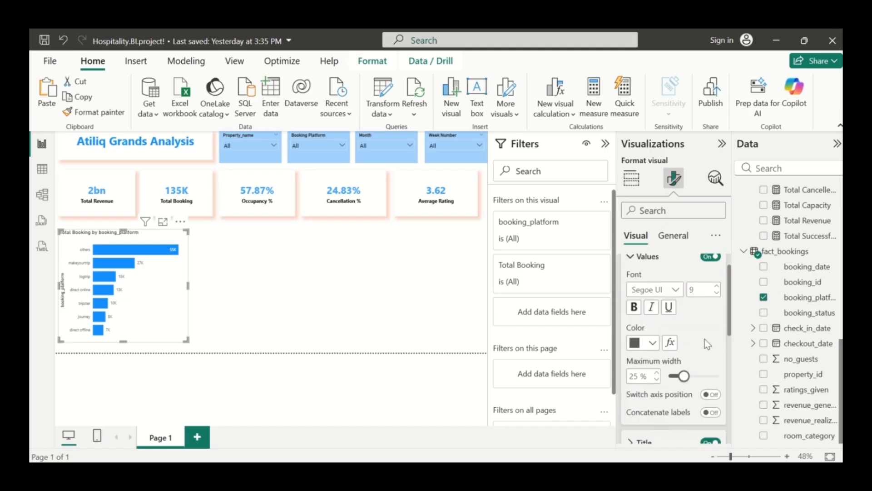
{"action": "scroll", "coordinate": [707, 344], "scroll_direction": "up", "scroll_amount": 3}
{"action": "scroll", "coordinate": [707, 344], "scroll_direction": "down", "scroll_amount": 3}
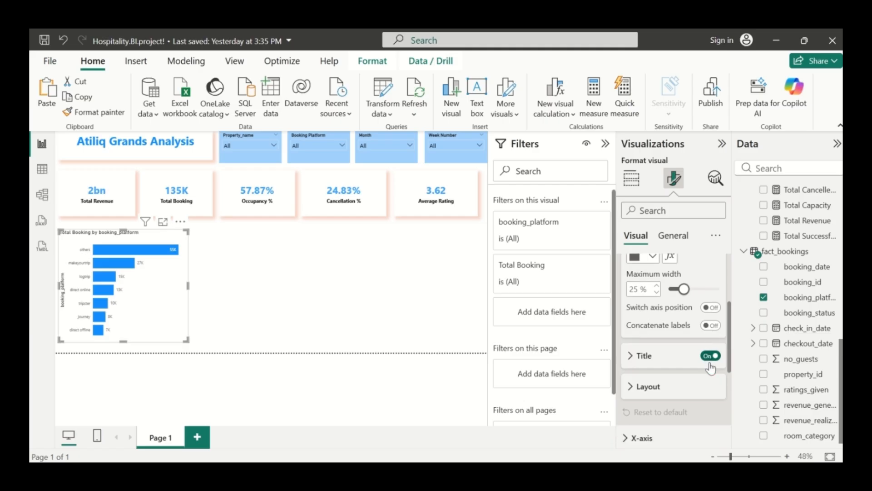
{"action": "left_click", "coordinate": [711, 356]}
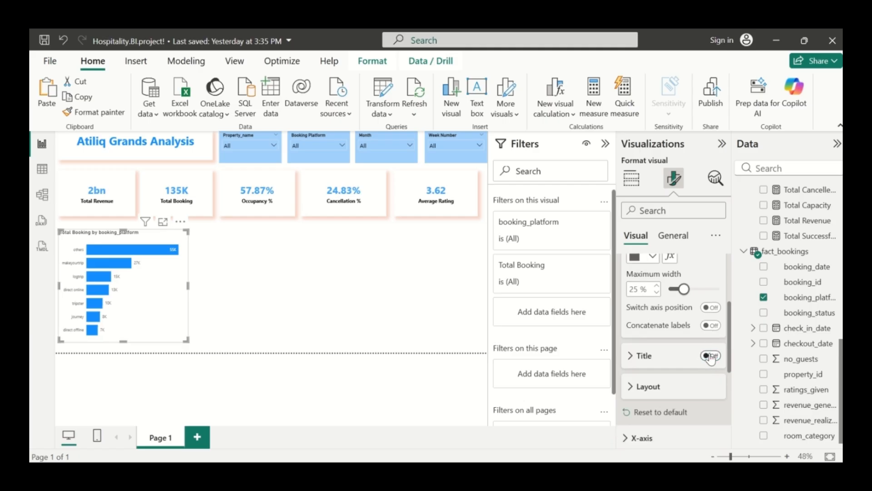
Make the booking platform labels on the Y-axis bold and black
{"action": "scroll", "coordinate": [670, 318], "scroll_direction": "up", "scroll_amount": 3}
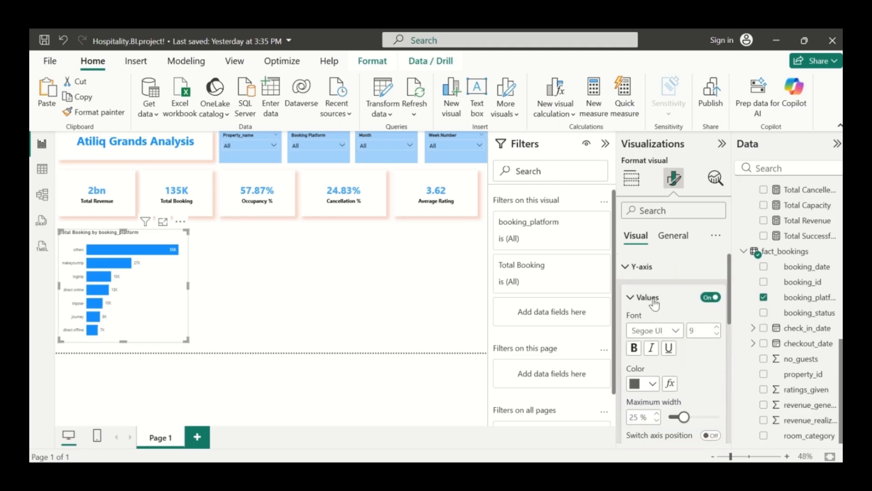
{"action": "left_click", "coordinate": [636, 352]}
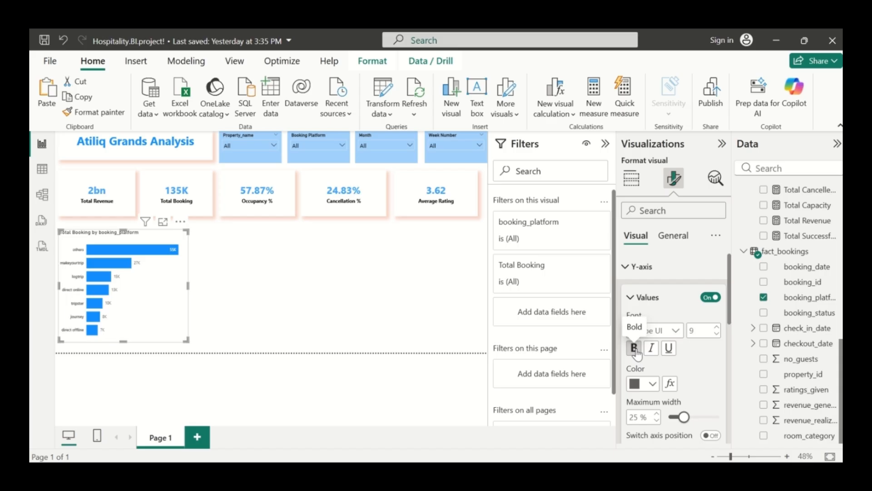
{"action": "left_click", "coordinate": [653, 387]}
{"action": "left_click", "coordinate": [662, 261]}
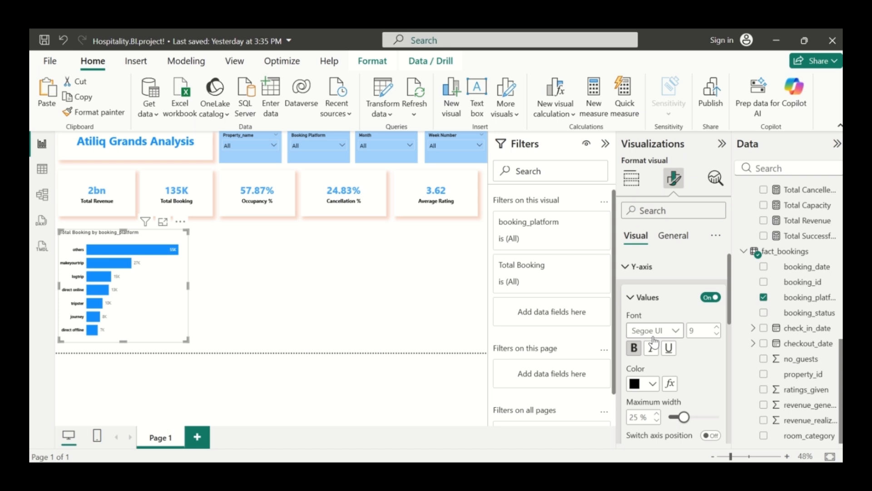
Make the bar chart's title bold and set its font size to 18
{"action": "left_click", "coordinate": [679, 240]}
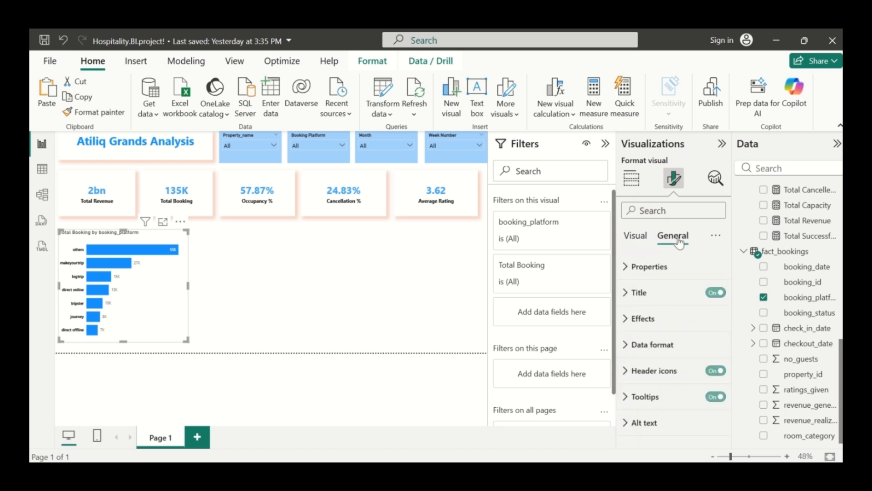
{"action": "left_click", "coordinate": [630, 293]}
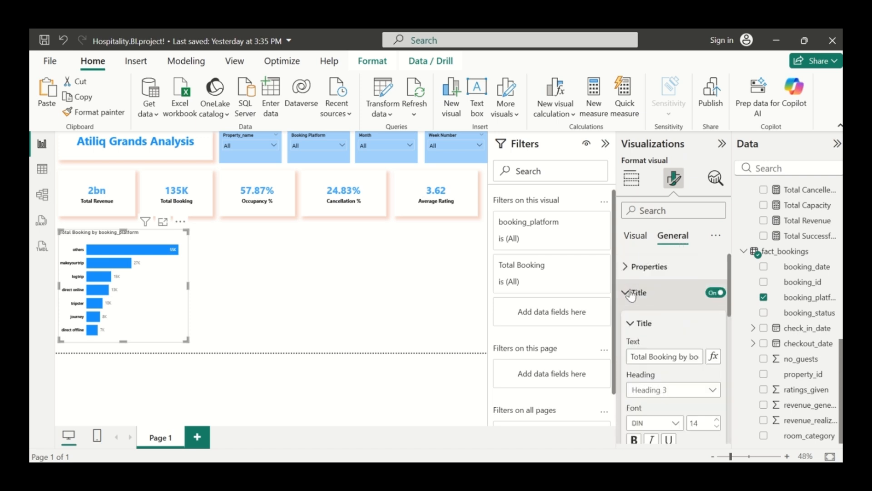
{"action": "scroll", "coordinate": [630, 295], "scroll_direction": "down", "scroll_amount": 2}
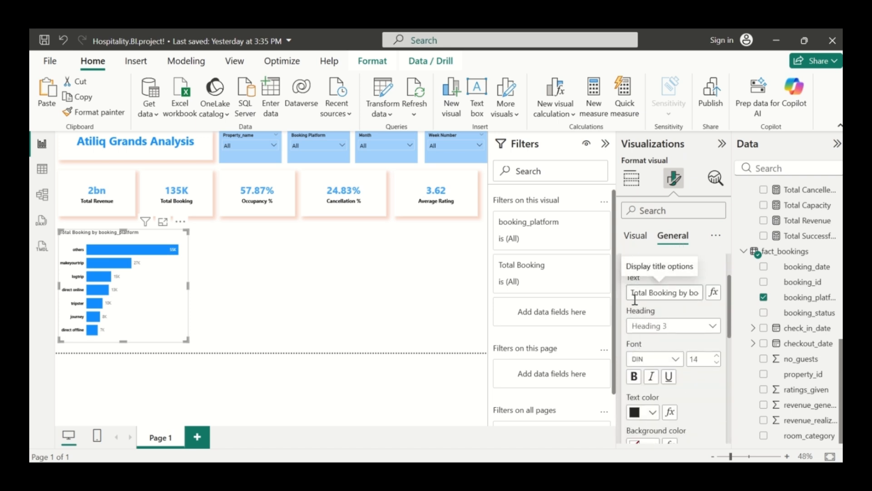
{"action": "left_click", "coordinate": [692, 290]}
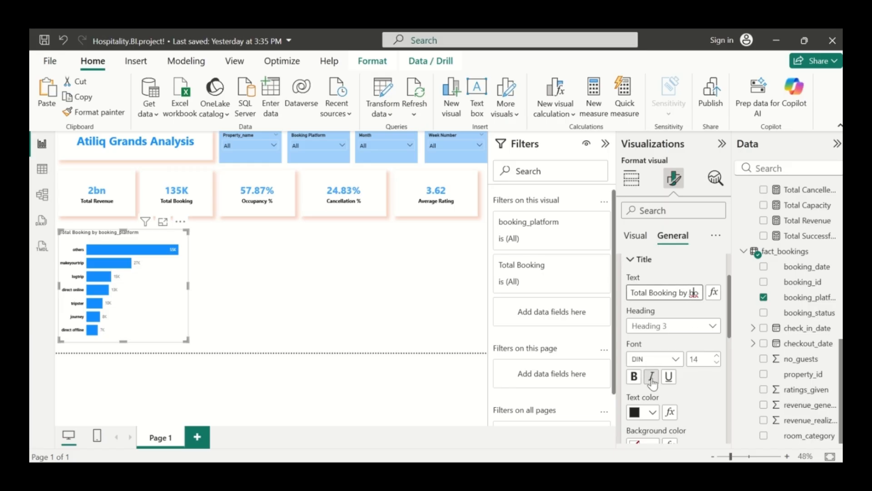
{"action": "left_click", "coordinate": [635, 379]}
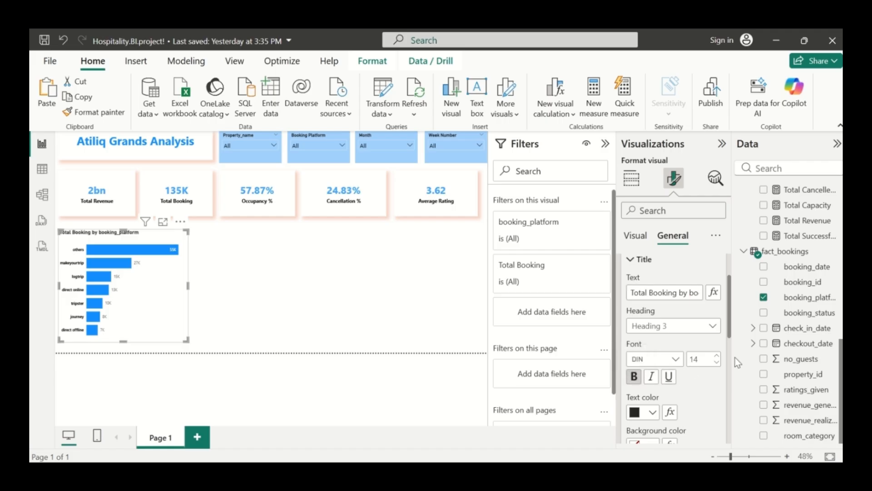
{"action": "left_click", "coordinate": [716, 357]}
{"action": "left_click", "coordinate": [717, 357]}
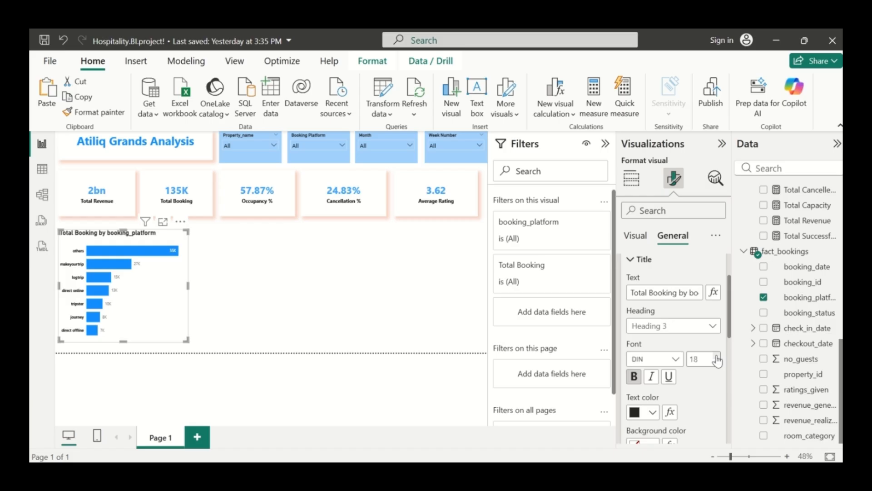
Centre the bar chart's title and widen the chart to the right edge of the Total Booking card
{"action": "scroll", "coordinate": [694, 377], "scroll_direction": "down", "scroll_amount": 5}
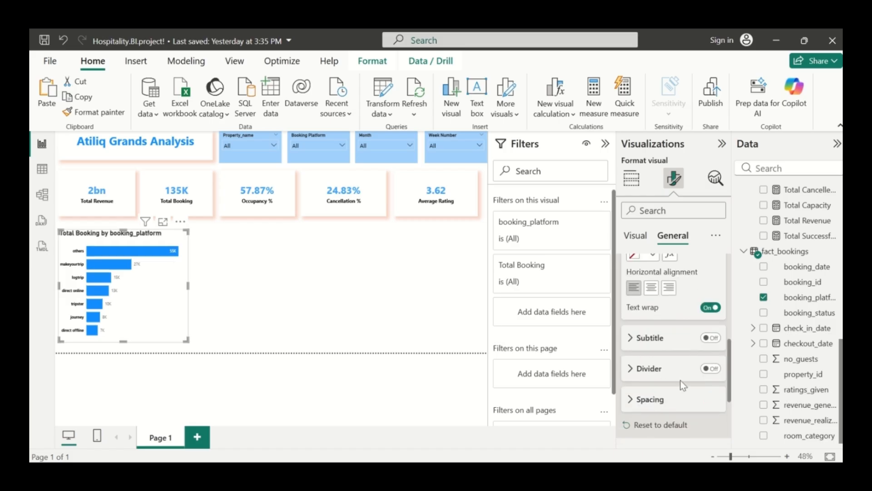
{"action": "left_click", "coordinate": [653, 291]}
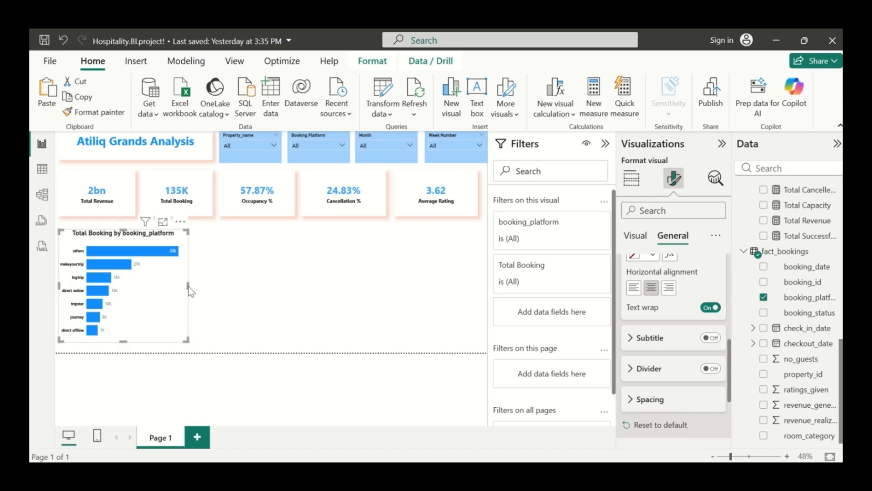
{"action": "left_click_drag", "start_coordinate": [190, 286], "coordinate": [211, 286]}
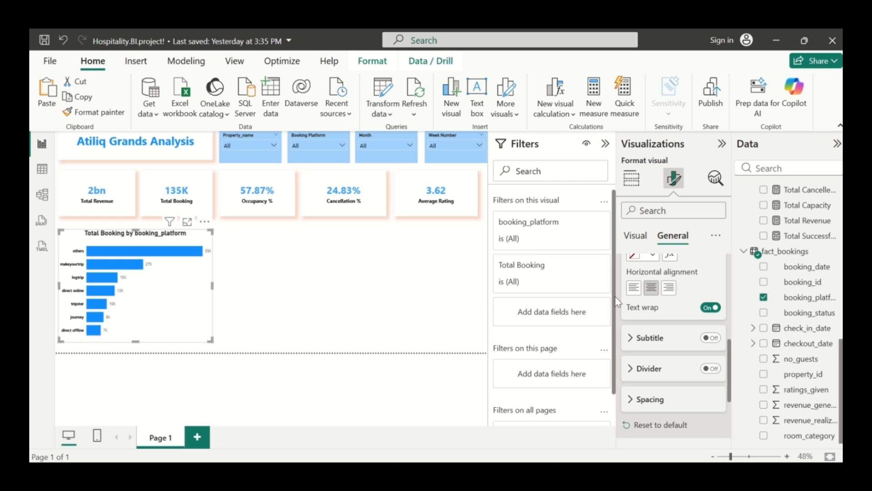
Turn on the booking platform bar chart's shadow and set the shadow colour to orange
{"action": "scroll", "coordinate": [672, 273], "scroll_direction": "up", "scroll_amount": 5}
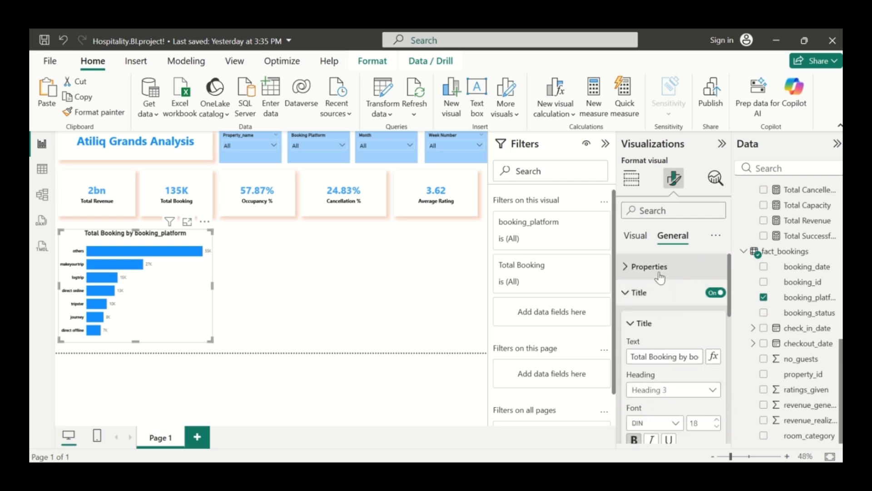
{"action": "left_click", "coordinate": [625, 292]}
{"action": "left_click", "coordinate": [627, 318]}
{"action": "scroll", "coordinate": [670, 342], "scroll_direction": "down", "scroll_amount": 3}
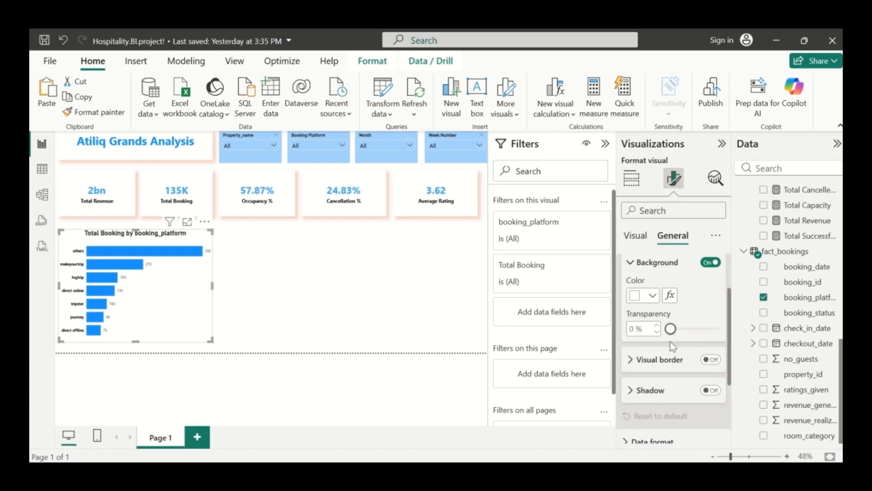
{"action": "left_click", "coordinate": [715, 352]}
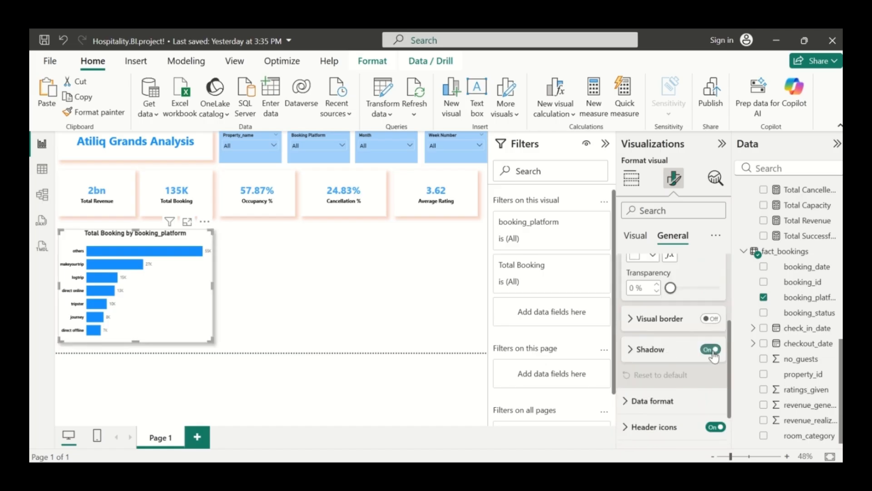
{"action": "left_click", "coordinate": [632, 351]}
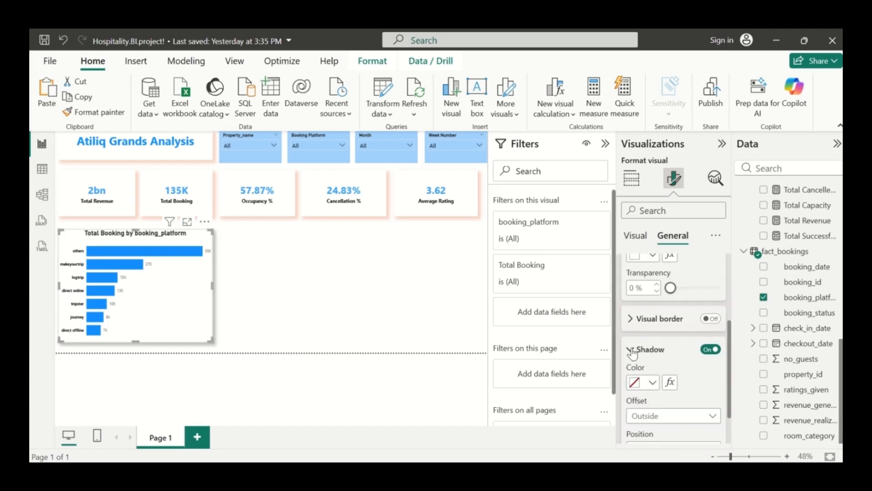
{"action": "left_click", "coordinate": [649, 383]}
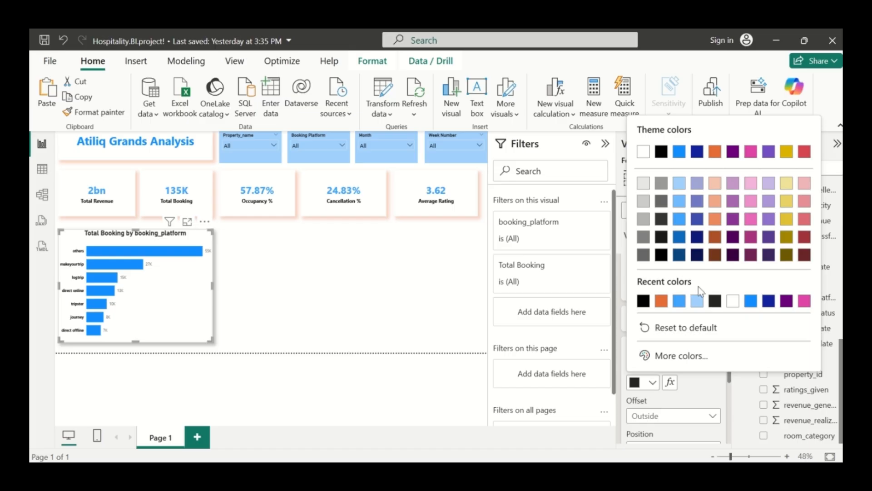
{"action": "left_click", "coordinate": [661, 301]}
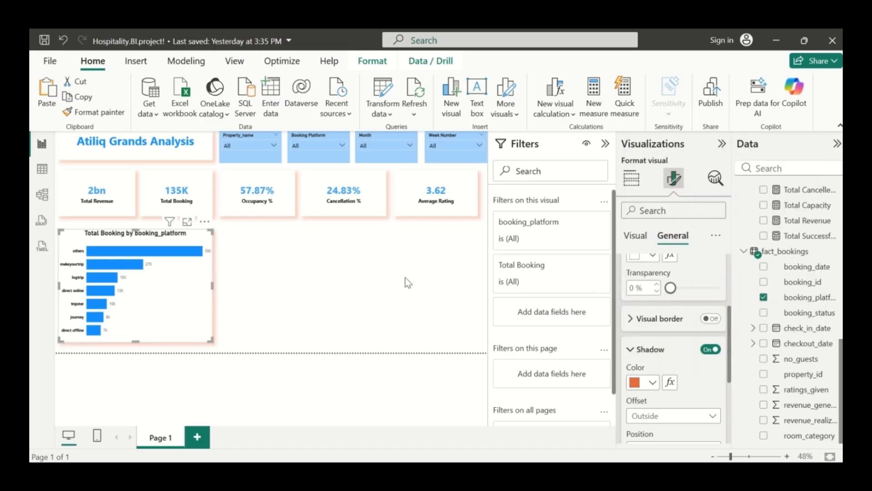
{"action": "left_click", "coordinate": [339, 282]}
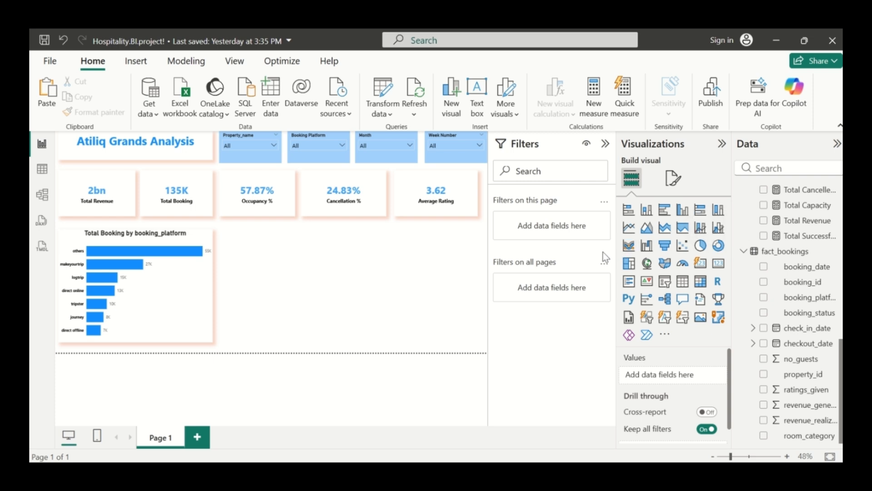
Duplicate the booking platform bar chart beside the original and convert the copy to a donut chart
{"action": "left_click", "coordinate": [173, 286]}
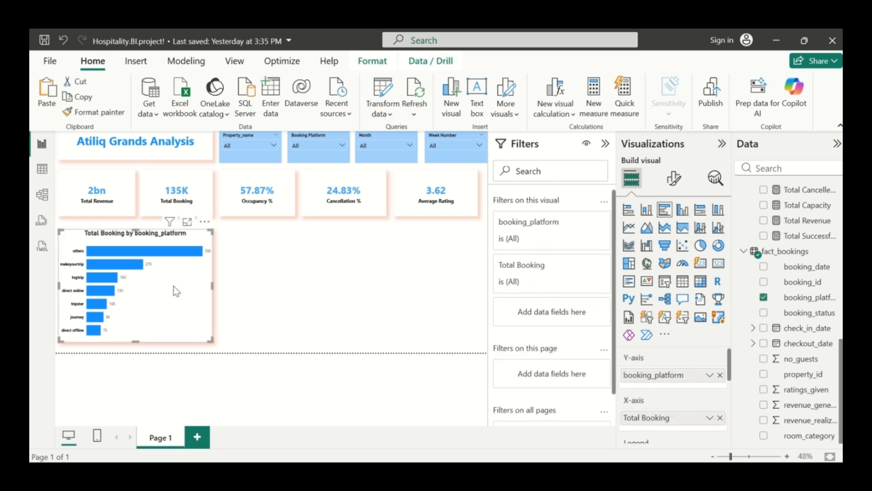
{"action": "key", "text": "ctrl+v"}
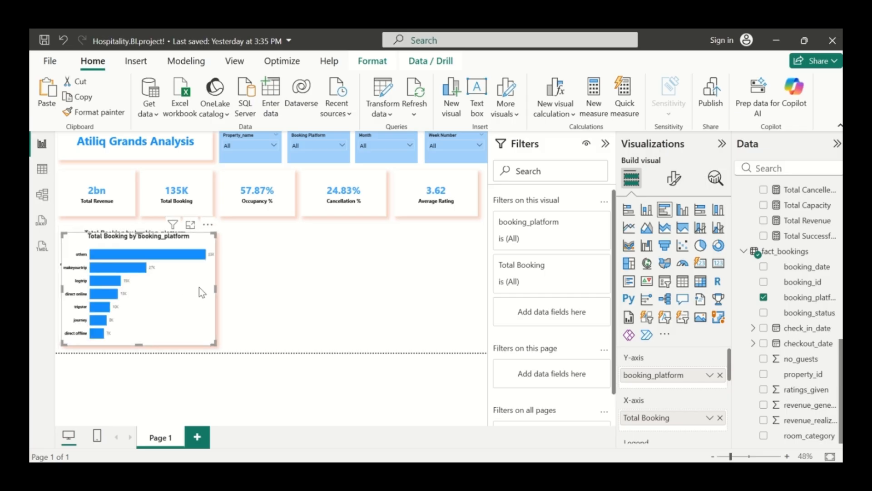
{"action": "left_click_drag", "start_coordinate": [199, 287], "coordinate": [362, 284]}
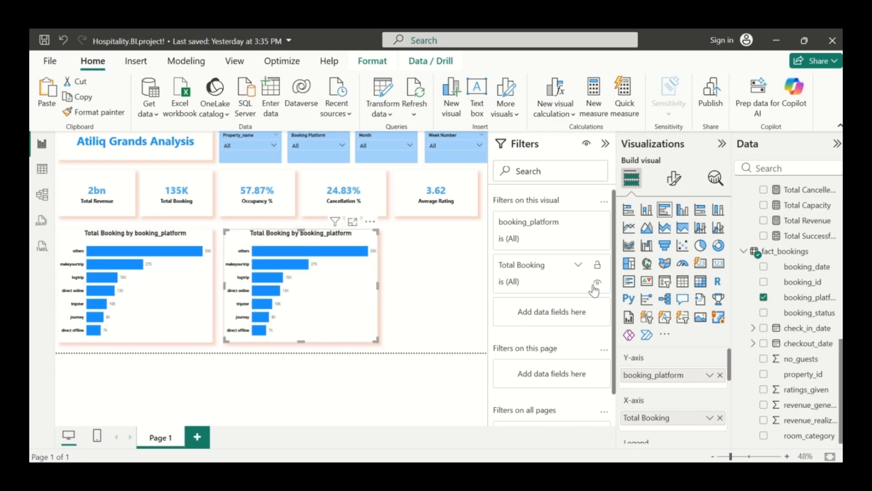
{"action": "left_click", "coordinate": [719, 246]}
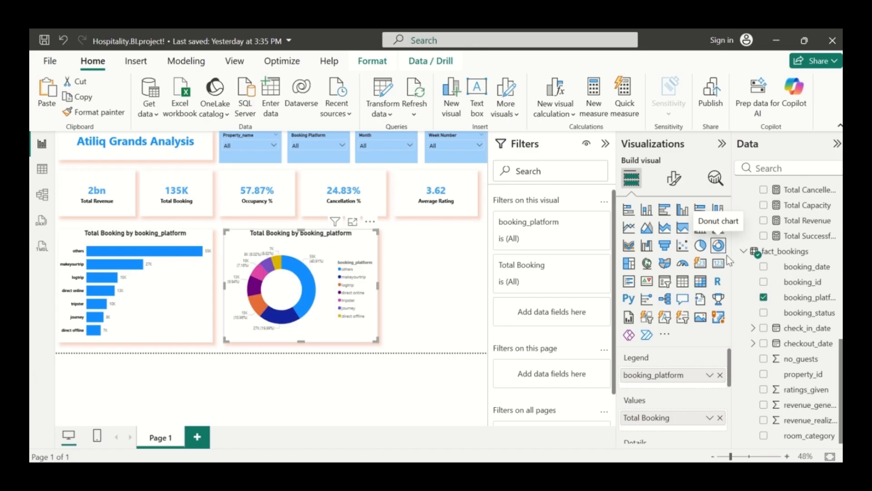
Replace the donut chart's booking_platform and Total Booking fields with Occupancy % by day_type
{"action": "scroll", "coordinate": [723, 389], "scroll_direction": "down", "scroll_amount": 2}
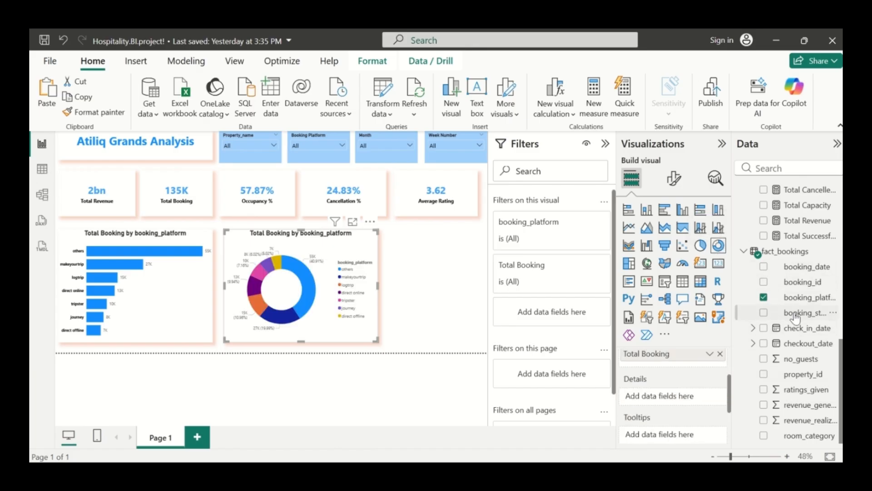
{"action": "scroll", "coordinate": [794, 317], "scroll_direction": "up", "scroll_amount": 3}
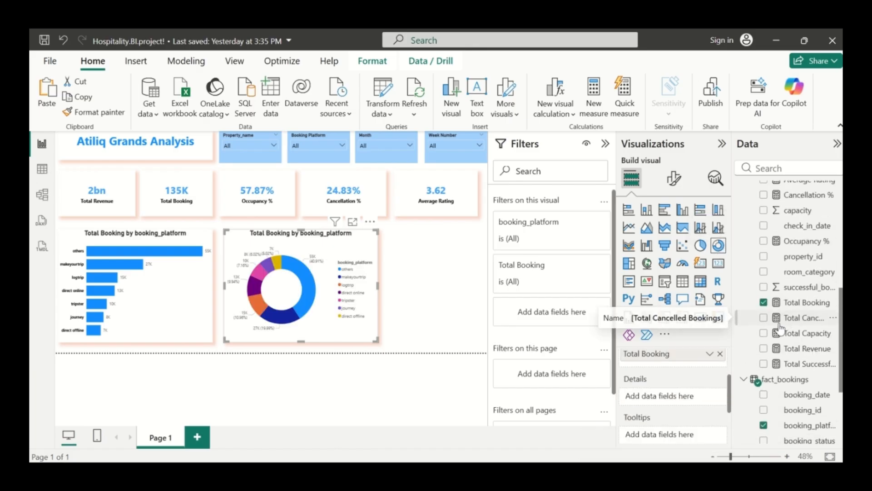
{"action": "scroll", "coordinate": [780, 326], "scroll_direction": "down", "scroll_amount": 3}
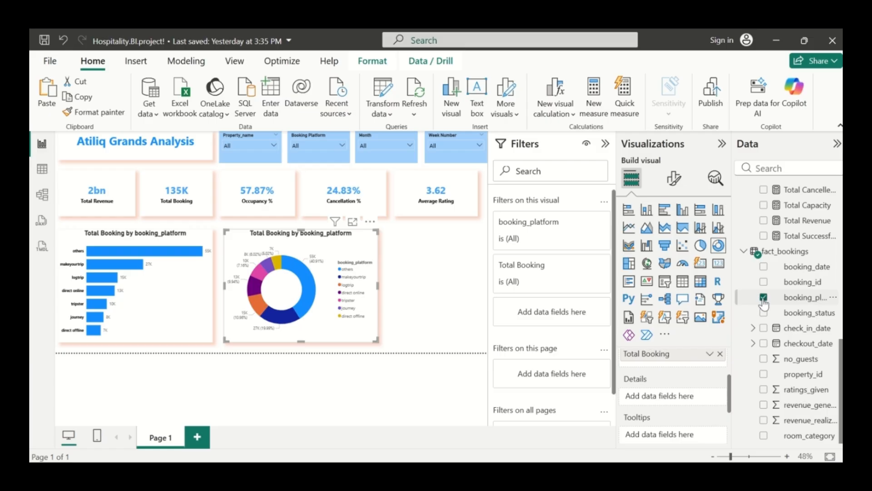
{"action": "left_click", "coordinate": [764, 299]}
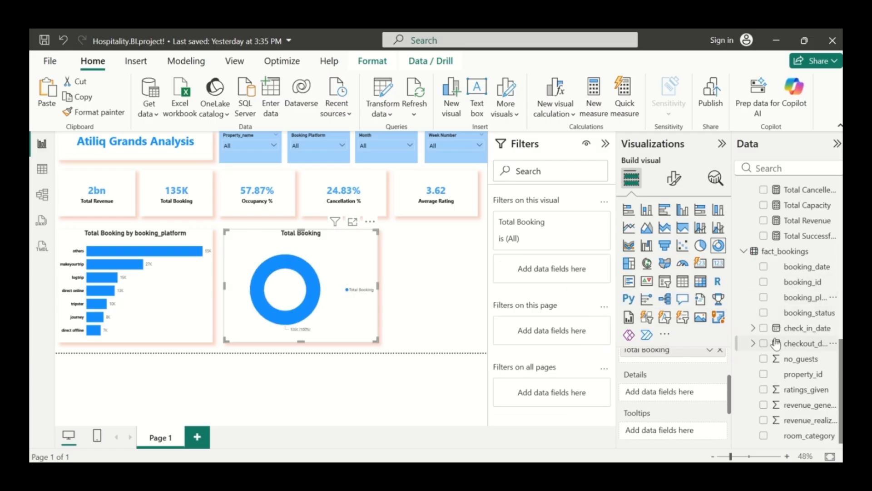
{"action": "scroll", "coordinate": [776, 344], "scroll_direction": "up", "scroll_amount": 5}
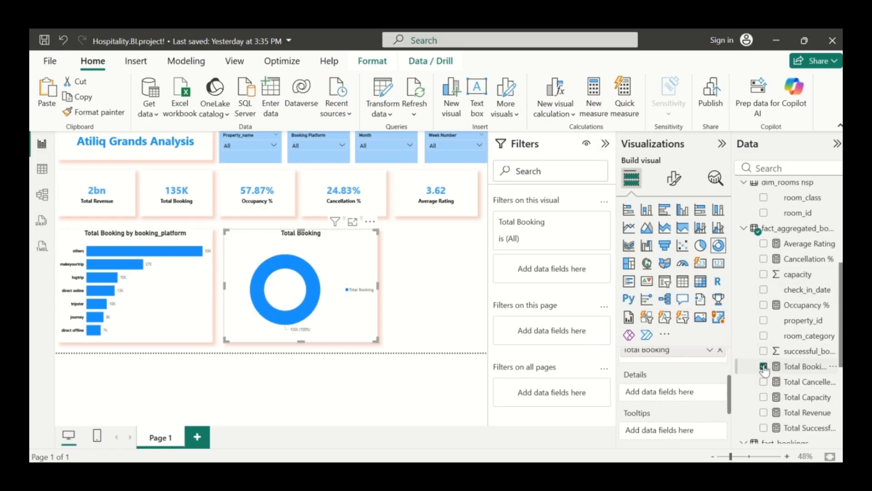
{"action": "left_click", "coordinate": [764, 366]}
{"action": "scroll", "coordinate": [776, 394], "scroll_direction": "down", "scroll_amount": 3}
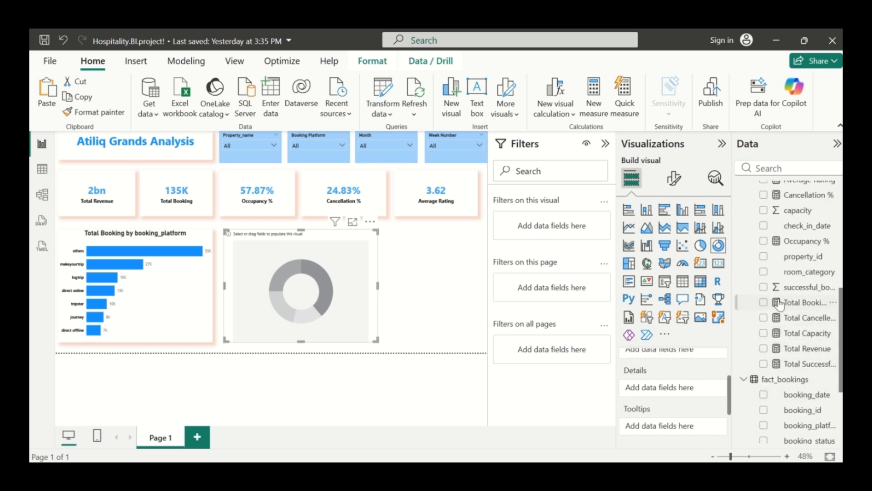
{"action": "left_click", "coordinate": [764, 241]}
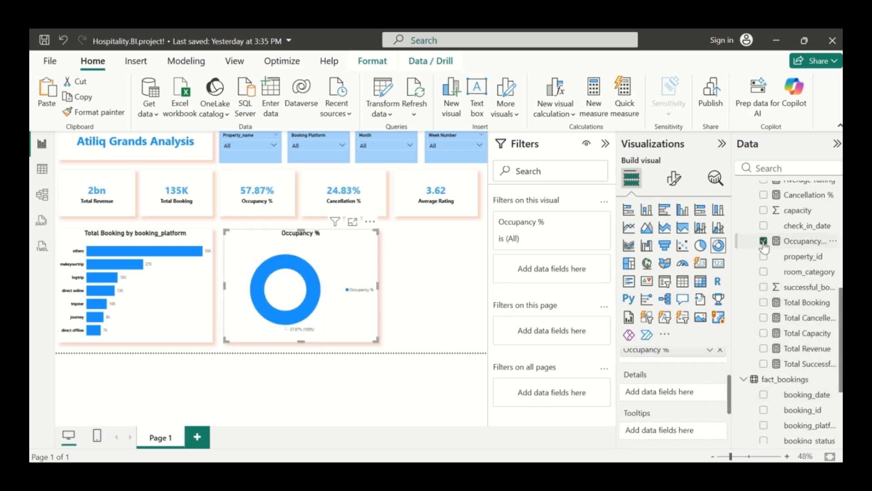
{"action": "scroll", "coordinate": [763, 248], "scroll_direction": "up", "scroll_amount": 6}
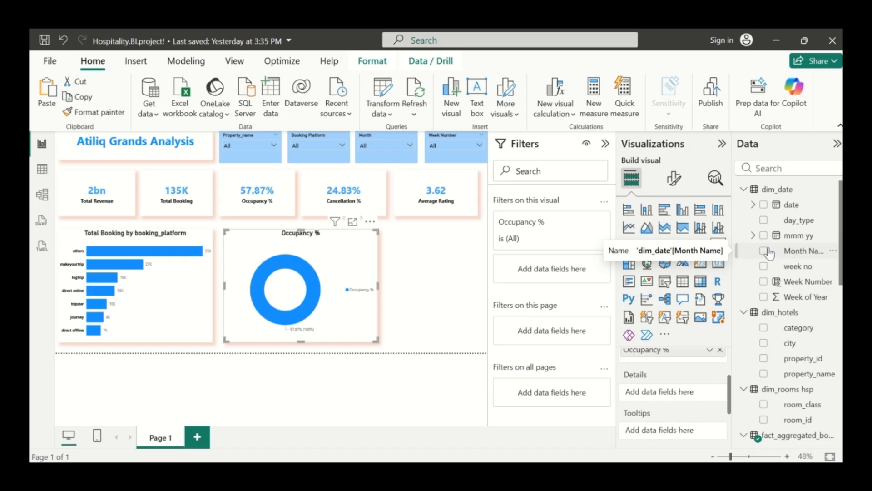
{"action": "left_click", "coordinate": [764, 222]}
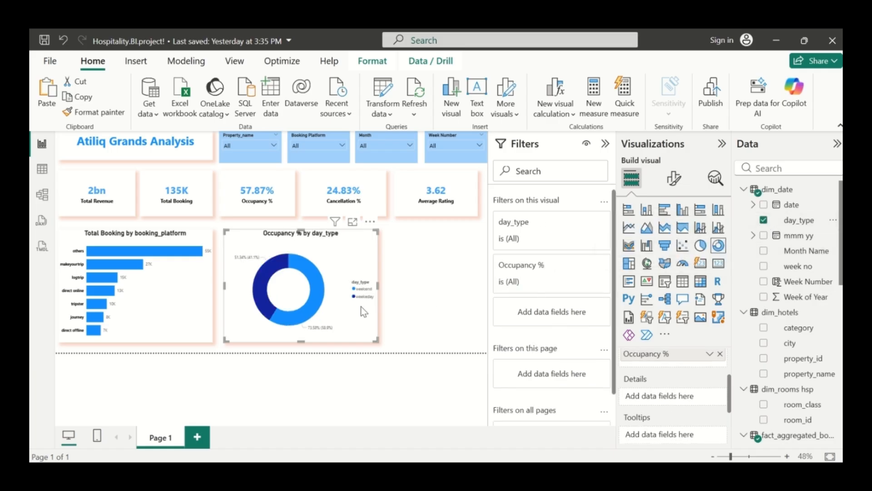
Narrow the donut chart so its right edge sits below the Cancellation % card, aligned with the Month slicer's left edge
{"action": "left_click_drag", "start_coordinate": [386, 286], "coordinate": [389, 285]}
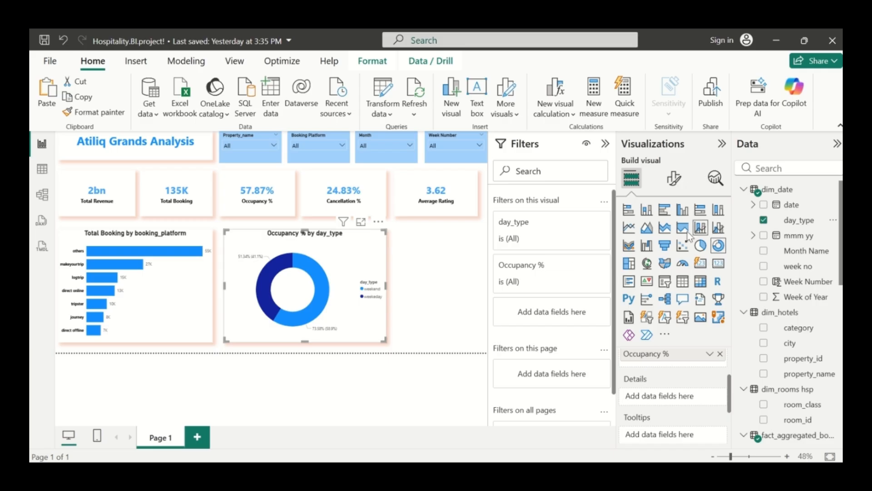
{"action": "left_click", "coordinate": [457, 293]}
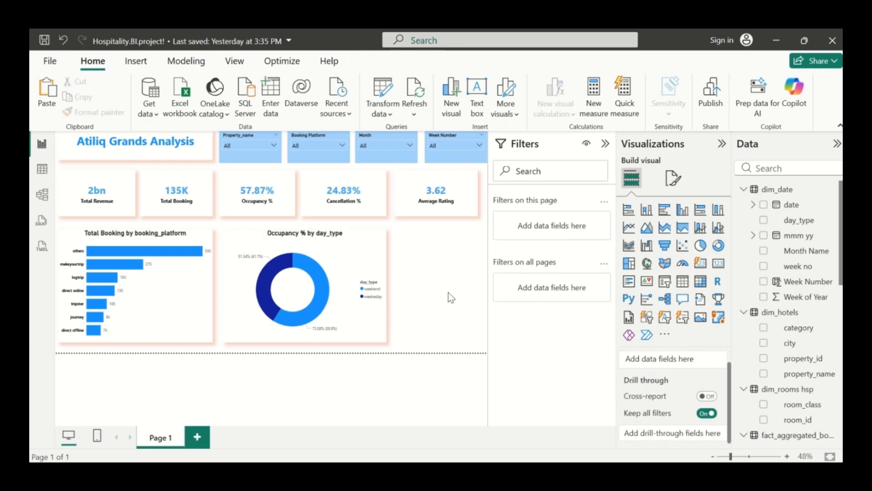
{"action": "left_click", "coordinate": [348, 277]}
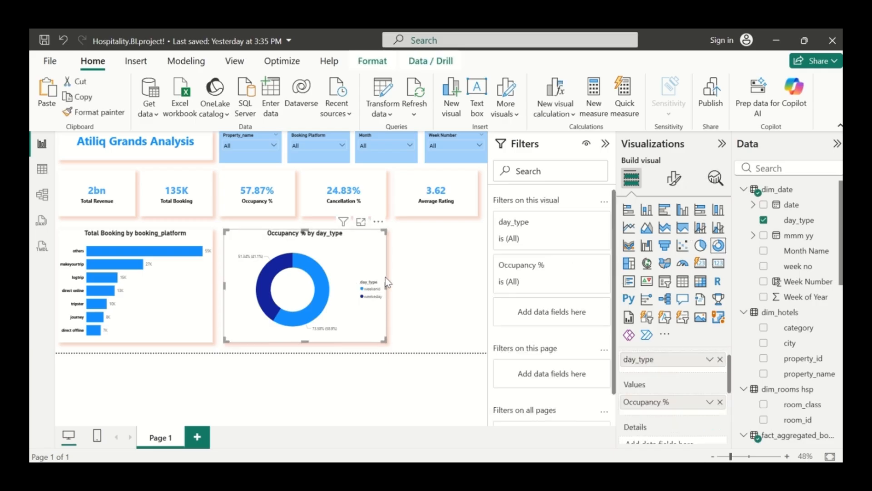
{"action": "left_click_drag", "start_coordinate": [385, 281], "coordinate": [356, 280]}
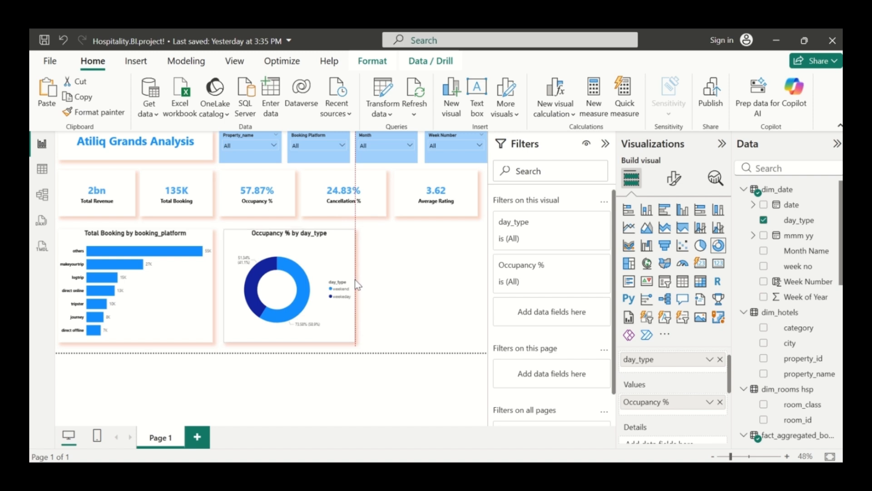
{"action": "left_click", "coordinate": [412, 283]}
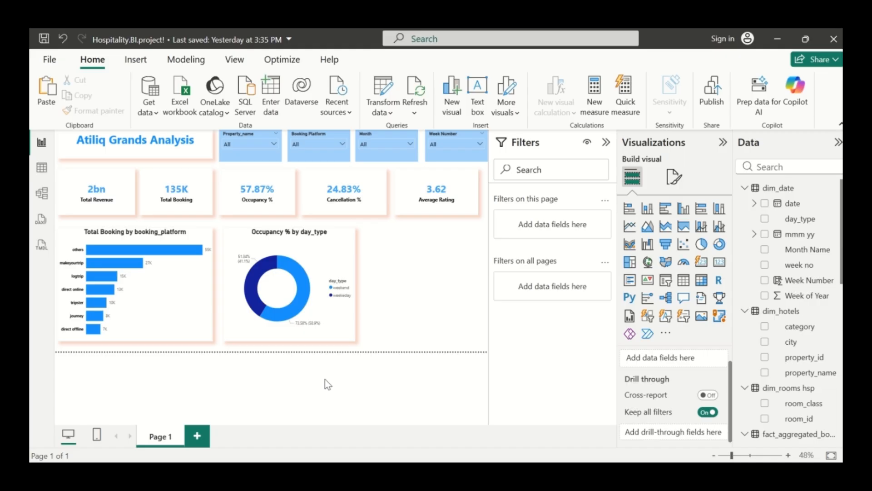
{"action": "double_click", "coordinate": [400, 289]}
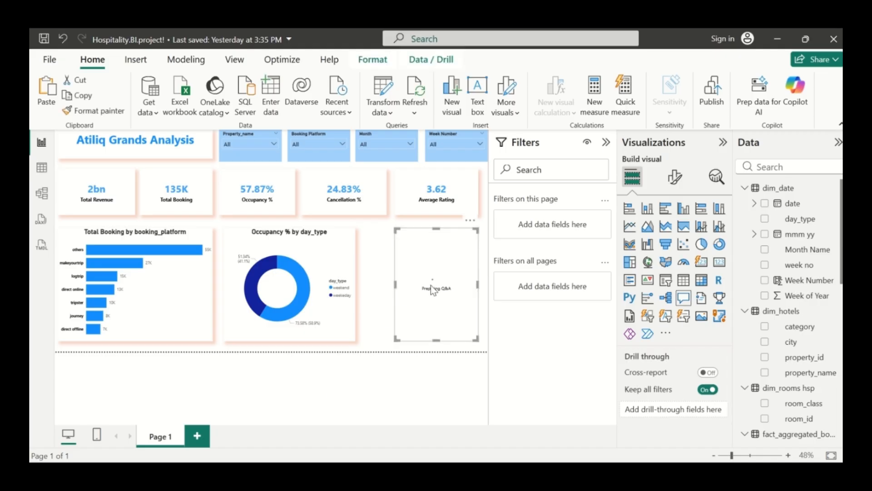
{"action": "left_click", "coordinate": [470, 220]}
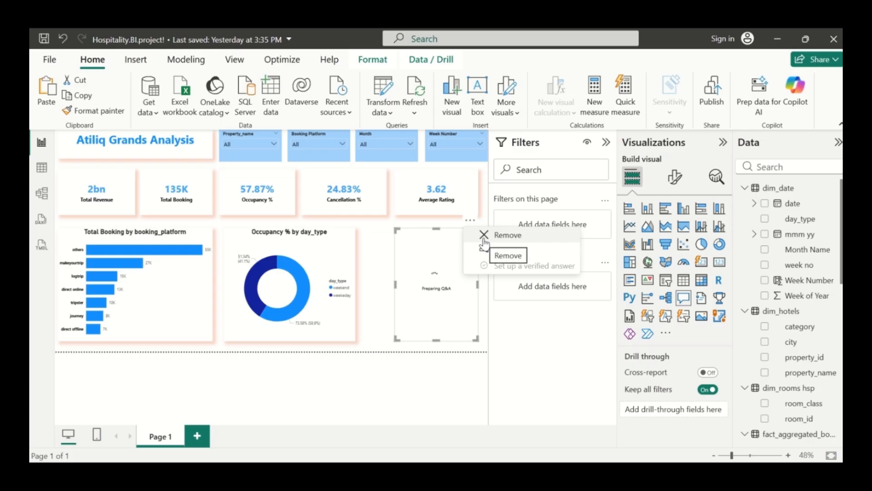
{"action": "left_click_drag", "start_coordinate": [410, 274], "coordinate": [424, 260]}
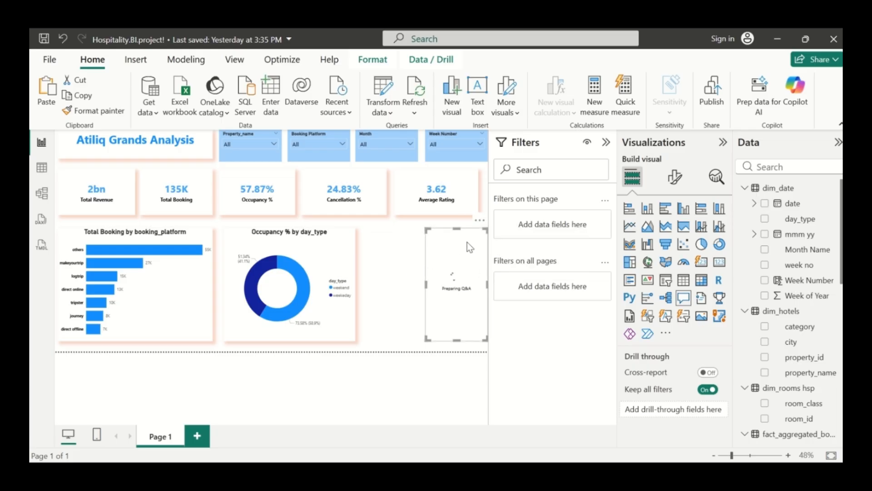
{"action": "left_click", "coordinate": [480, 220]}
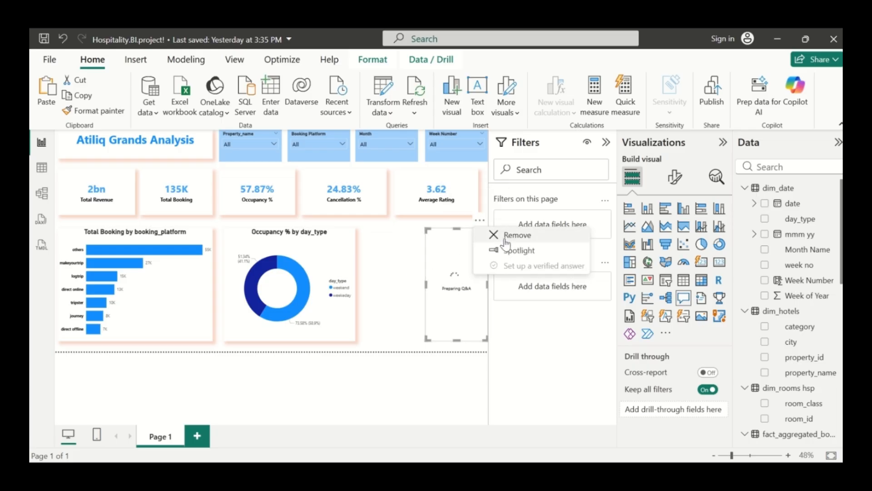
{"action": "left_click", "coordinate": [483, 239]}
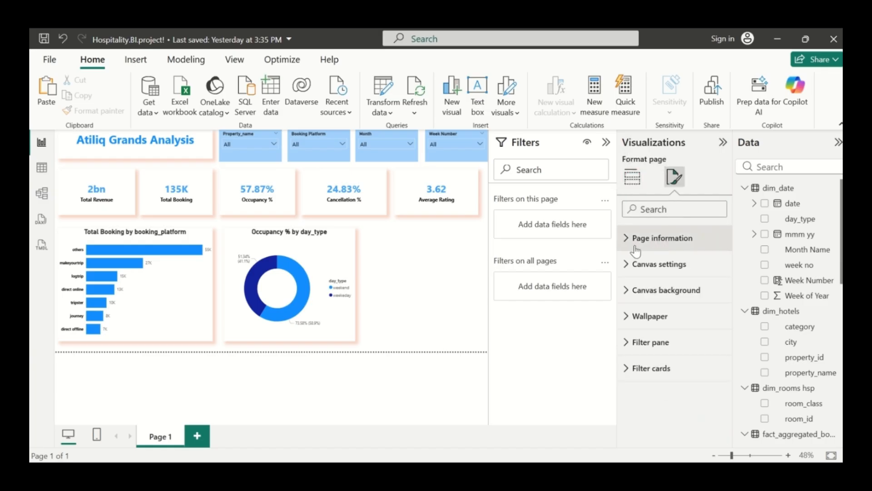
Set the report page's canvas height to 933 px
{"action": "left_click", "coordinate": [632, 264]}
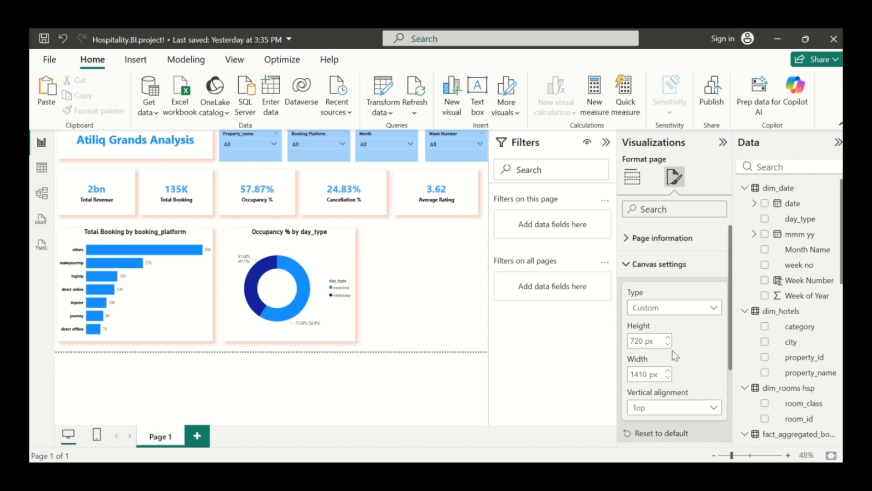
{"action": "left_click", "coordinate": [669, 339]}
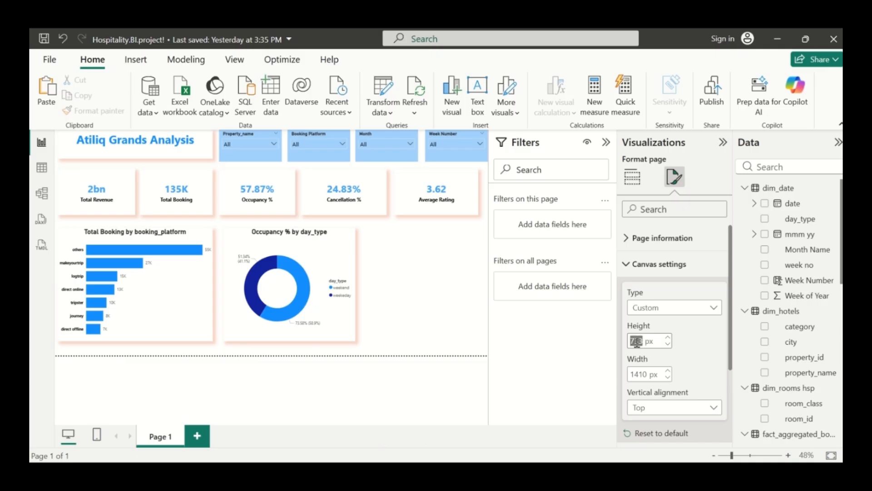
{"action": "key", "text": "BackSpace"}
{"action": "type", "text": "933"}
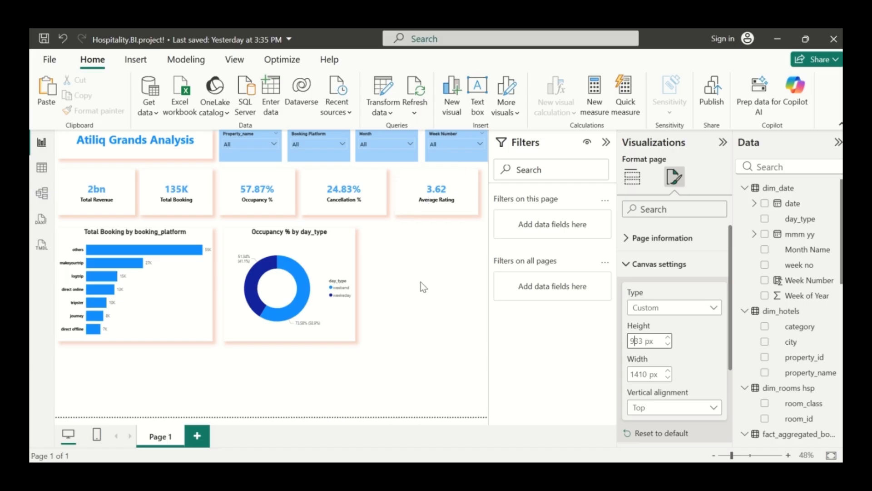
Duplicate the Occupancy % by day_type donut chart and place the copy beside the original, below the Average Rating card
{"action": "left_click", "coordinate": [287, 293]}
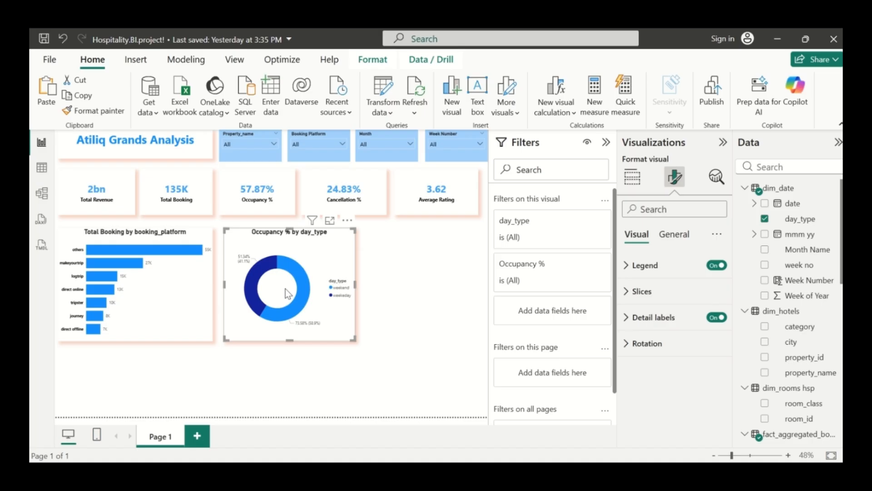
{"action": "key", "text": "ctrl+c"}
{"action": "key", "text": "ctrl+v"}
{"action": "left_click_drag", "start_coordinate": [285, 288], "coordinate": [409, 280]}
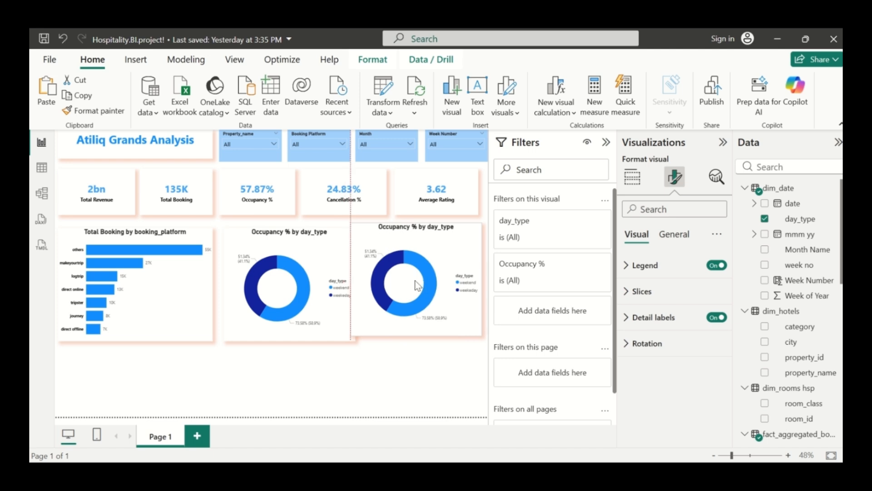
Narrow the booking platform bar chart and reposition both donut charts so all three sit evenly spaced in one row
{"action": "left_click", "coordinate": [185, 310]}
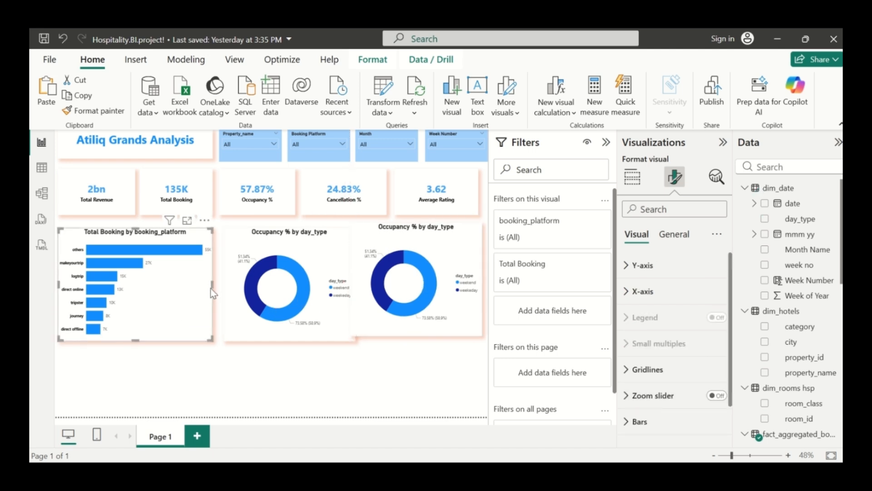
{"action": "left_click_drag", "start_coordinate": [213, 285], "coordinate": [190, 290]}
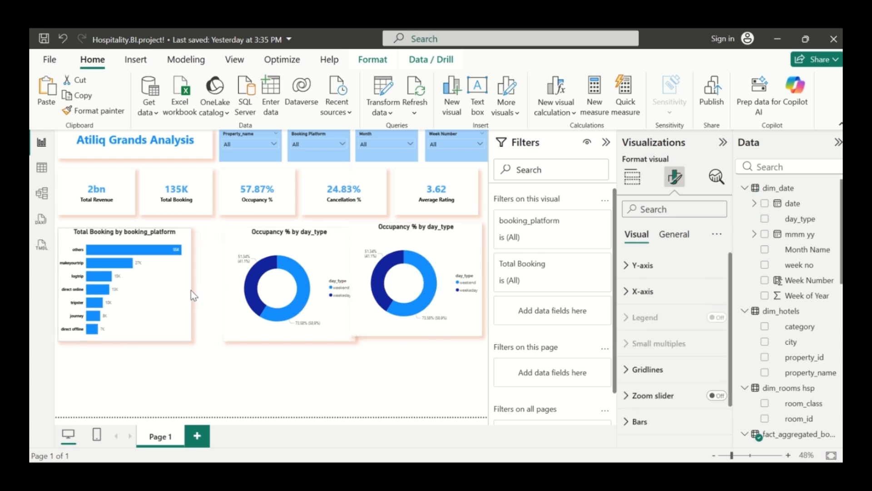
{"action": "left_click", "coordinate": [281, 284]}
{"action": "left_click_drag", "start_coordinate": [281, 284], "coordinate": [260, 281]}
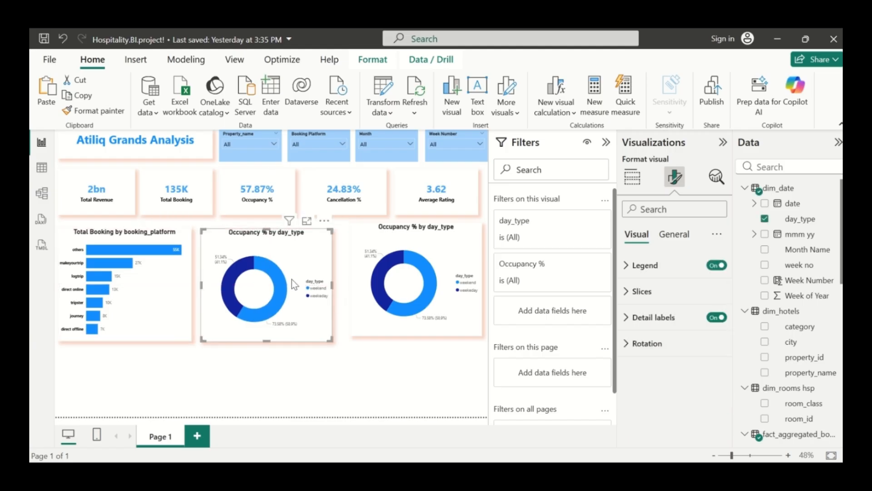
{"action": "mouse_move", "coordinate": [401, 279]}
{"action": "left_mouse_down"}
{"action": "mouse_move", "coordinate": [395, 285]}
{"action": "mouse_move", "coordinate": [394, 276]}
{"action": "left_mouse_up"}
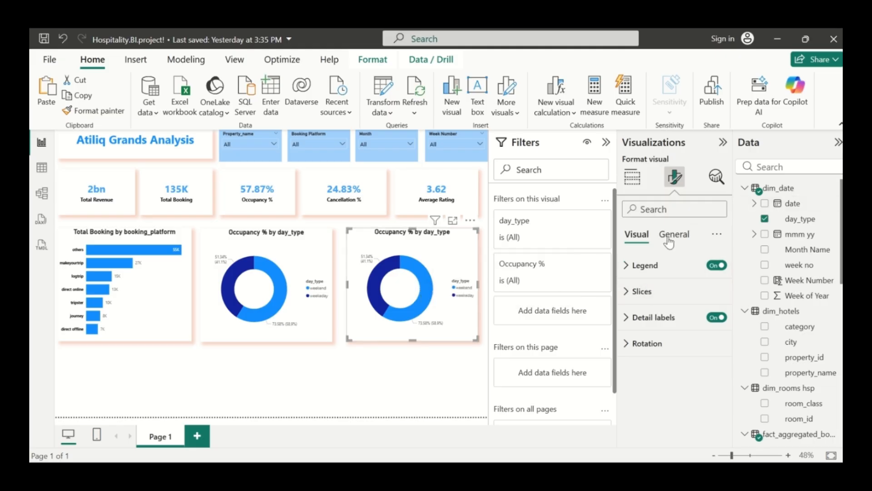
Convert the donut copy below the Average Rating card to a 100% stacked bar chart and remove its day_type and Occupancy % fields
{"action": "left_click", "coordinate": [632, 176]}
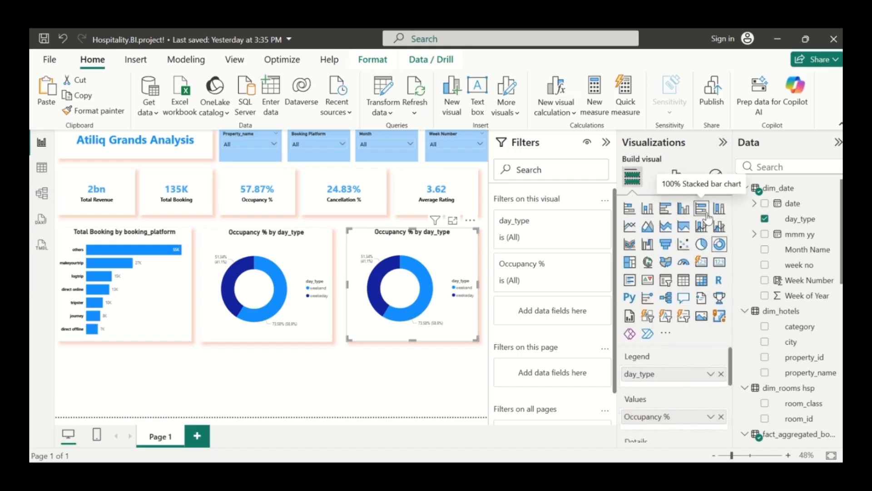
{"action": "left_click", "coordinate": [708, 219]}
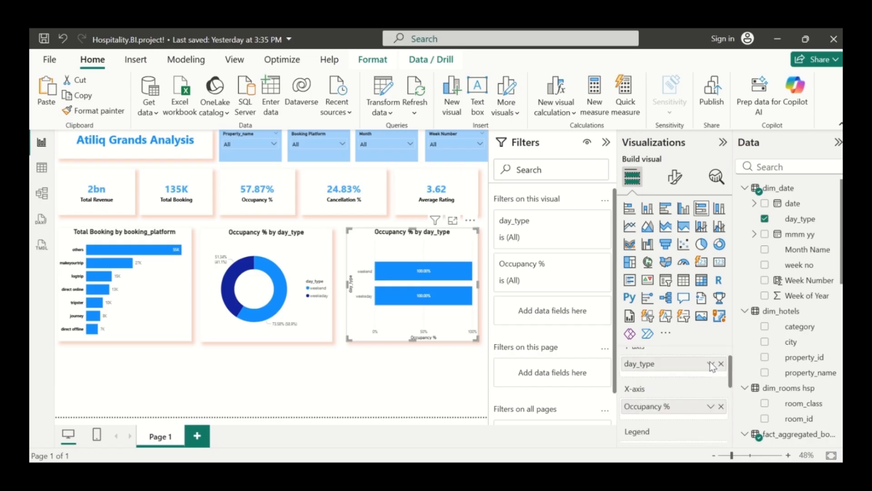
{"action": "left_click", "coordinate": [763, 220]}
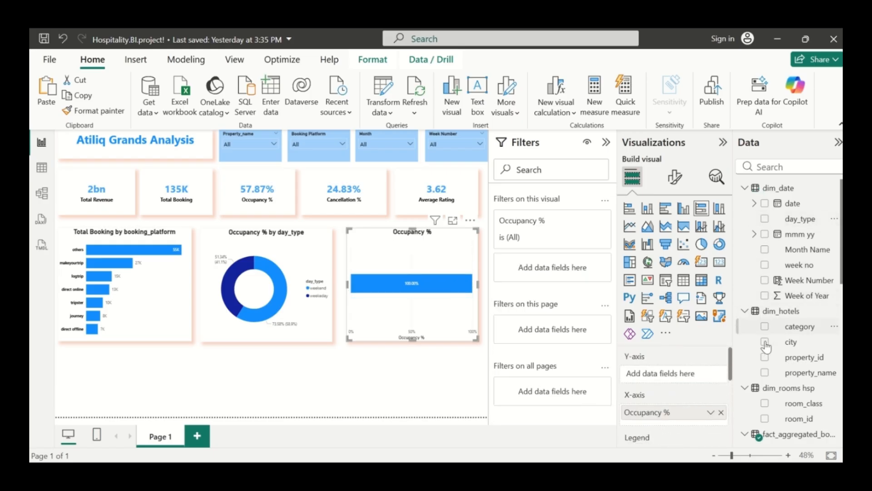
{"action": "scroll", "coordinate": [766, 359], "scroll_direction": "down", "scroll_amount": 3}
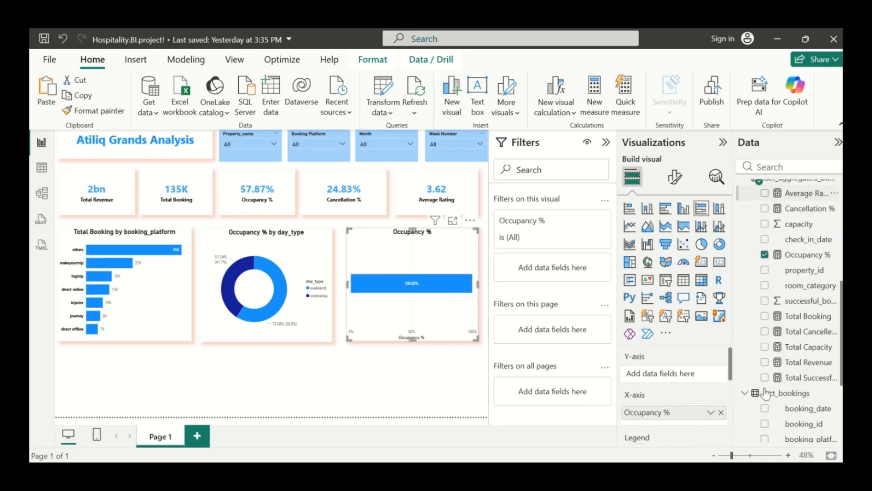
{"action": "scroll", "coordinate": [766, 388], "scroll_direction": "down", "scroll_amount": 3}
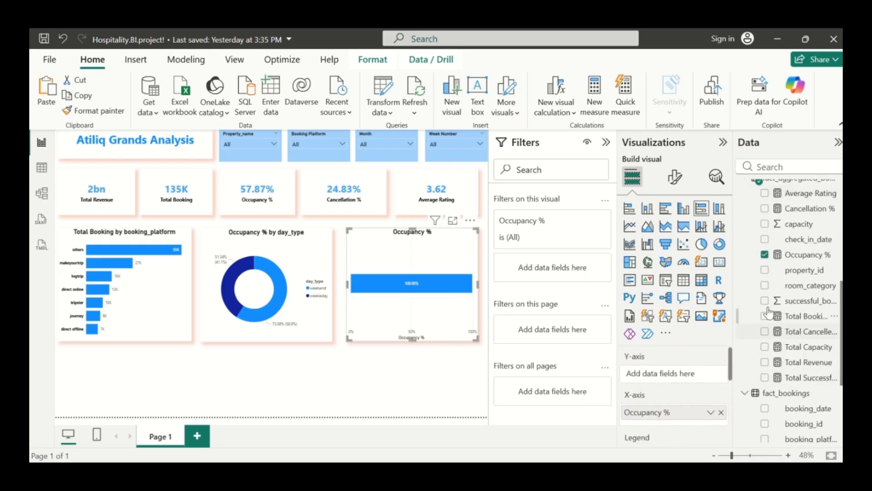
{"action": "left_click", "coordinate": [765, 255]}
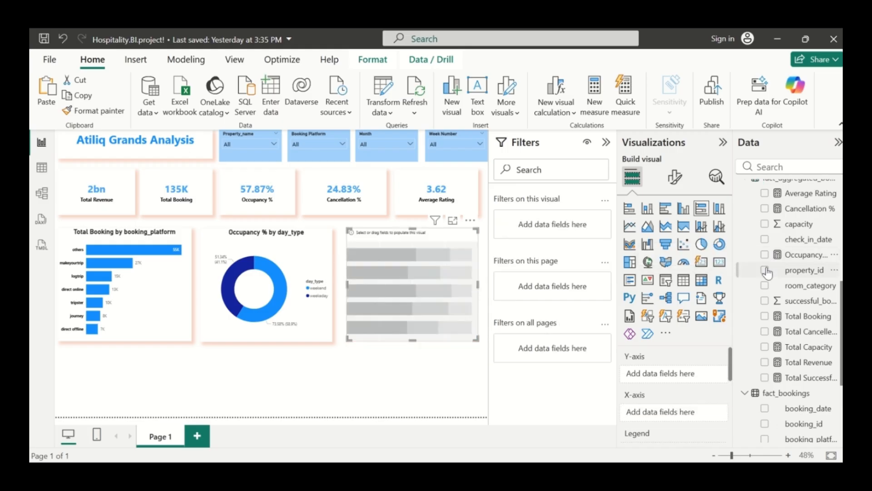
Plot Total Revenue by city in the empty 100% stacked bar chart, with room_class as the legend
{"action": "left_click", "coordinate": [766, 362]}
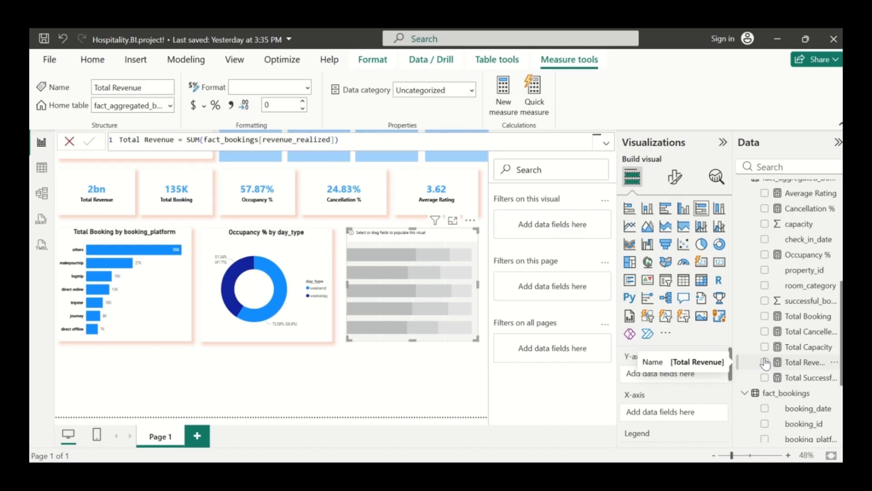
{"action": "left_click", "coordinate": [766, 363]}
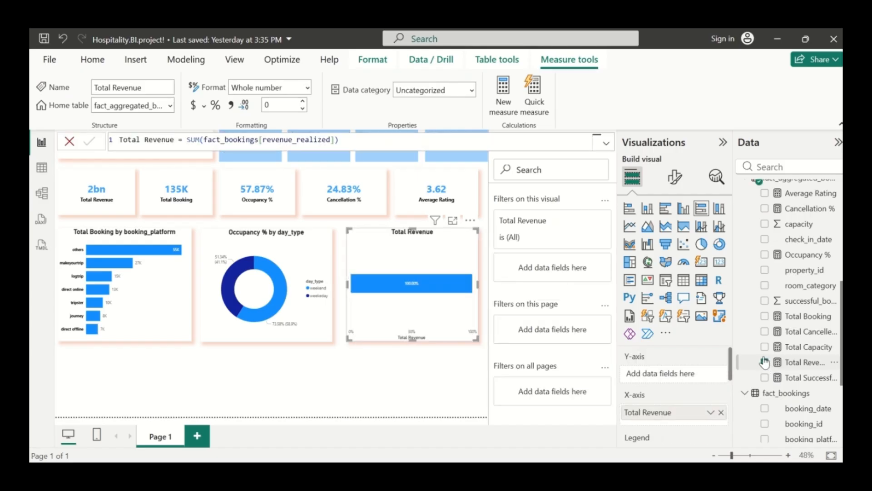
{"action": "scroll", "coordinate": [772, 318], "scroll_direction": "up", "scroll_amount": 5}
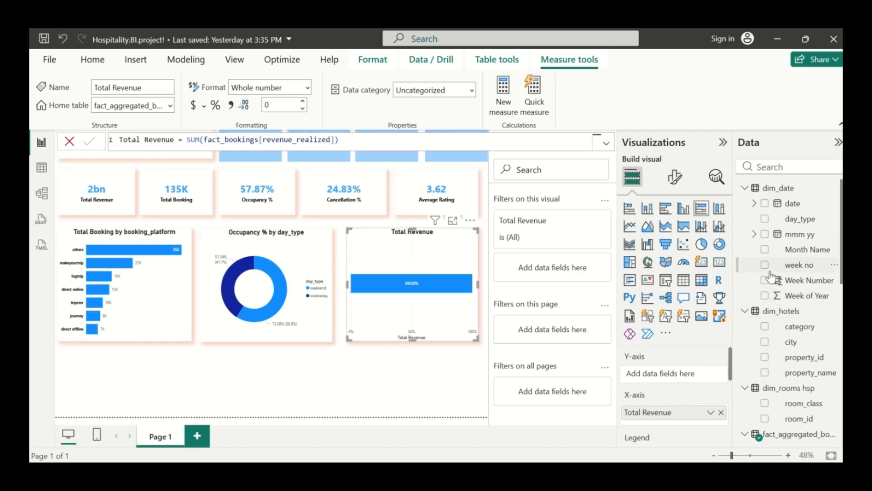
{"action": "left_click", "coordinate": [767, 342]}
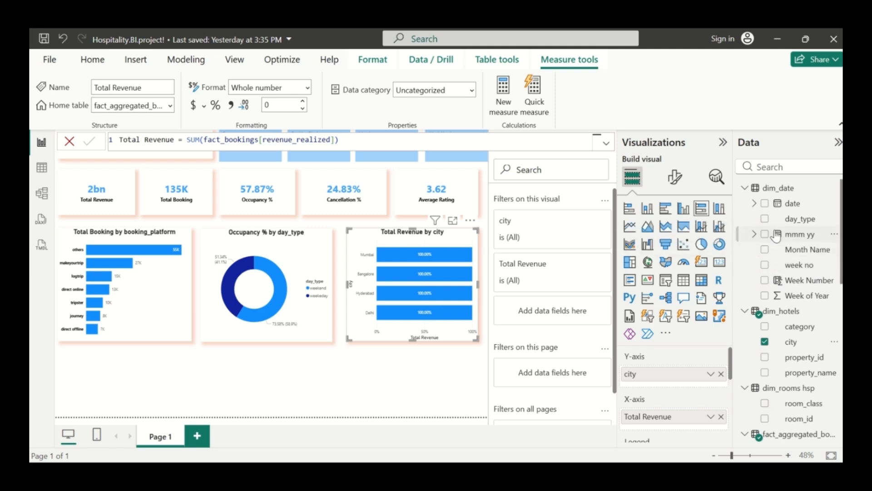
{"action": "scroll", "coordinate": [767, 307], "scroll_direction": "down", "scroll_amount": 1}
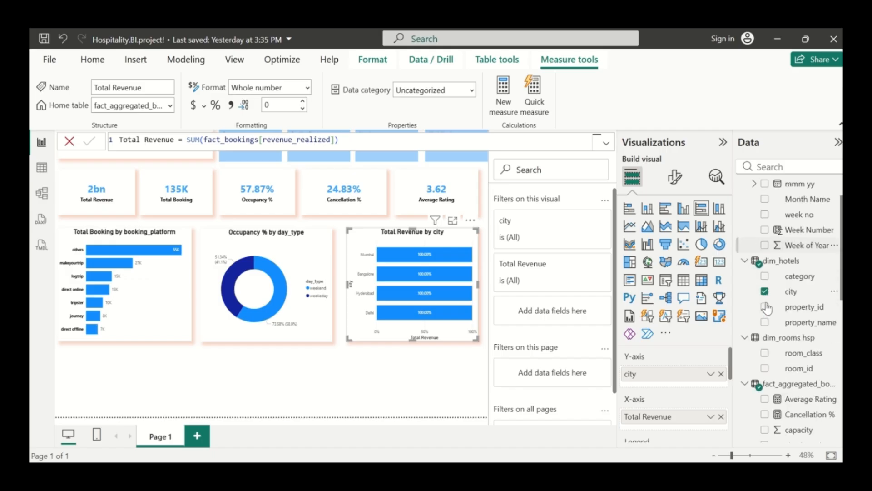
{"action": "scroll", "coordinate": [766, 308], "scroll_direction": "down", "scroll_amount": 1}
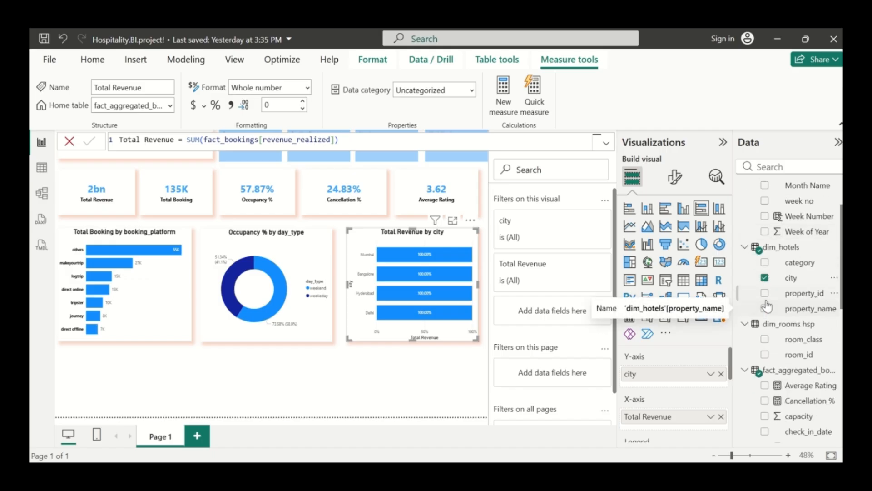
{"action": "scroll", "coordinate": [767, 308], "scroll_direction": "up", "scroll_amount": 2}
{"action": "scroll", "coordinate": [767, 305], "scroll_direction": "down", "scroll_amount": 4}
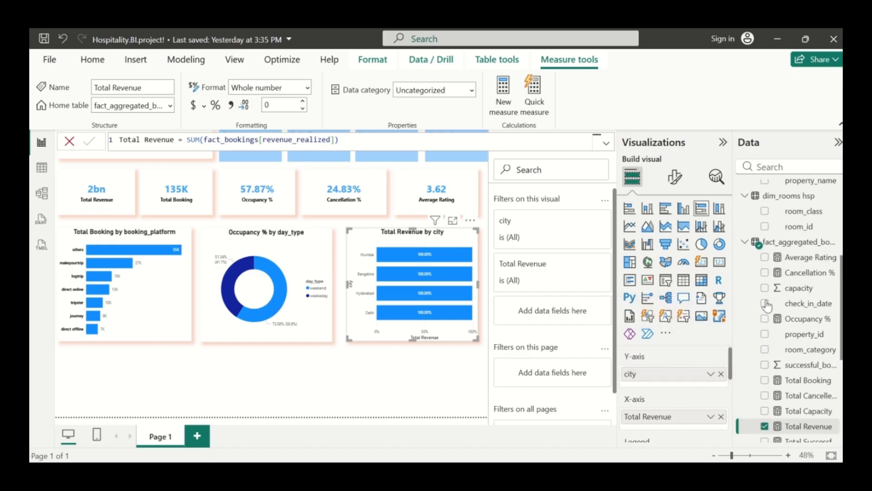
{"action": "scroll", "coordinate": [768, 290], "scroll_direction": "up", "scroll_amount": 2}
{"action": "left_click", "coordinate": [766, 275]}
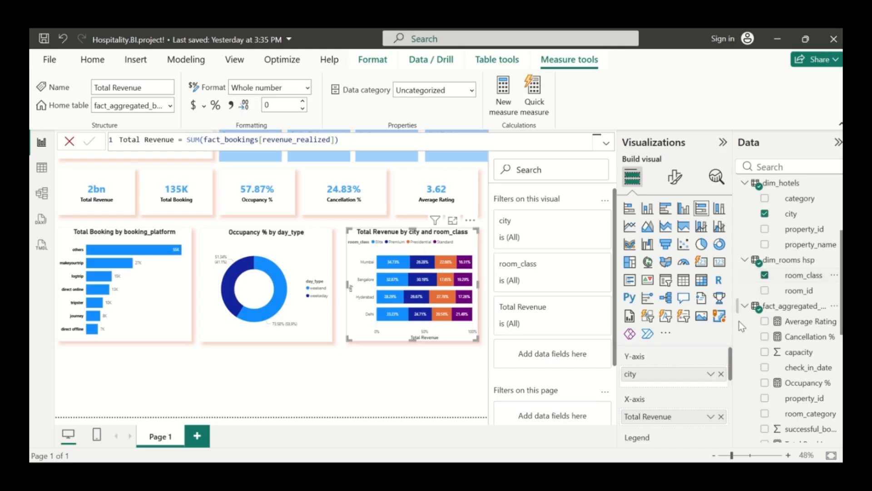
{"action": "left_click", "coordinate": [444, 363]}
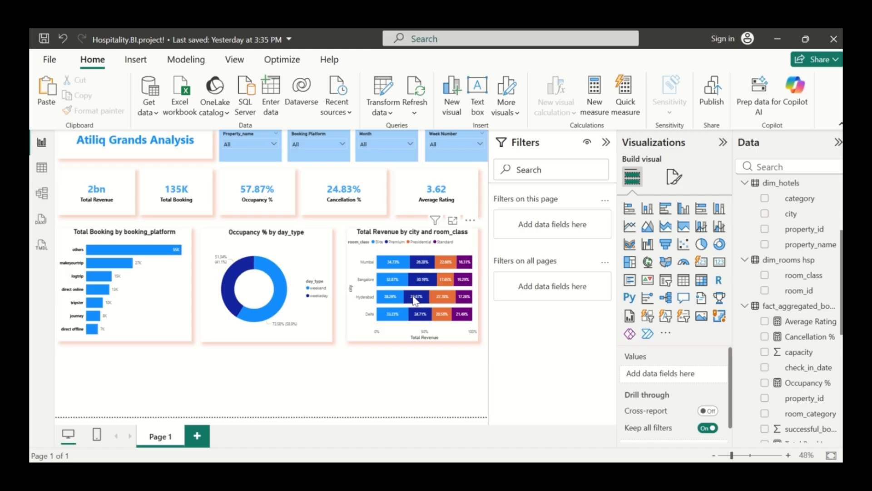
{"action": "mouse_move", "coordinate": [415, 299]}
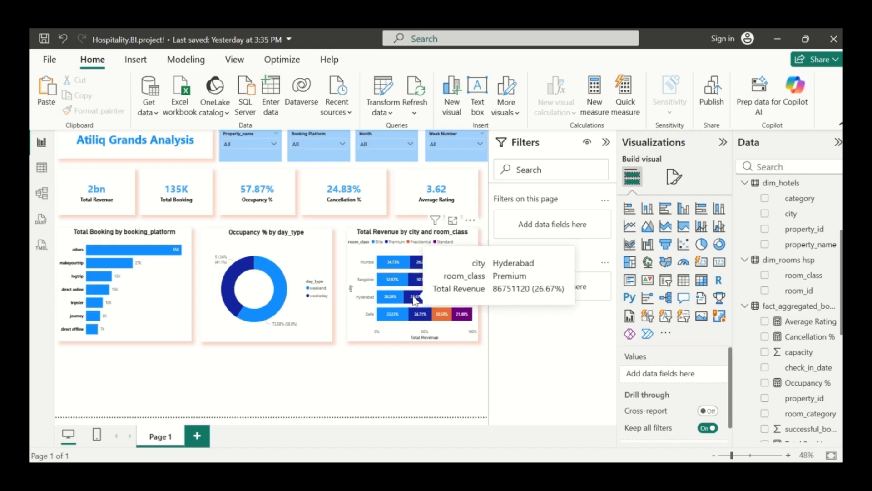
Paste another copy of the day_type donut chart, move it below the booking platform bar chart and reduce its height
{"action": "left_click", "coordinate": [256, 313]}
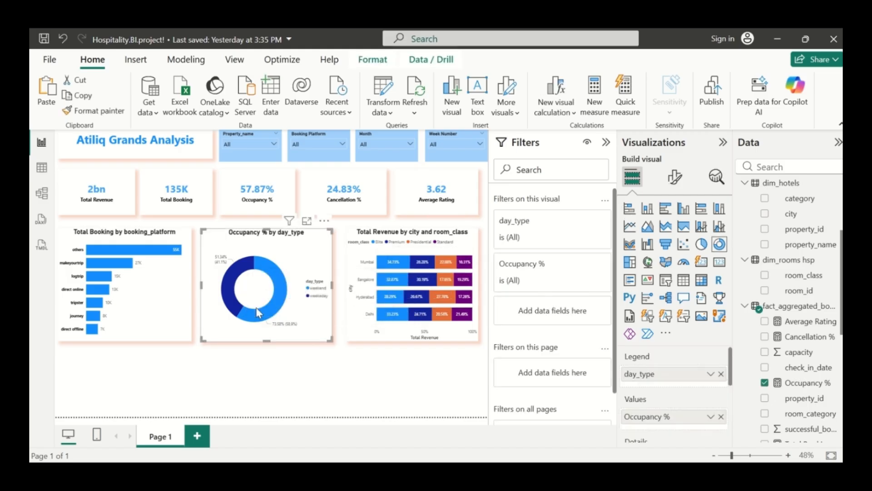
{"action": "key", "text": "ctrl+v"}
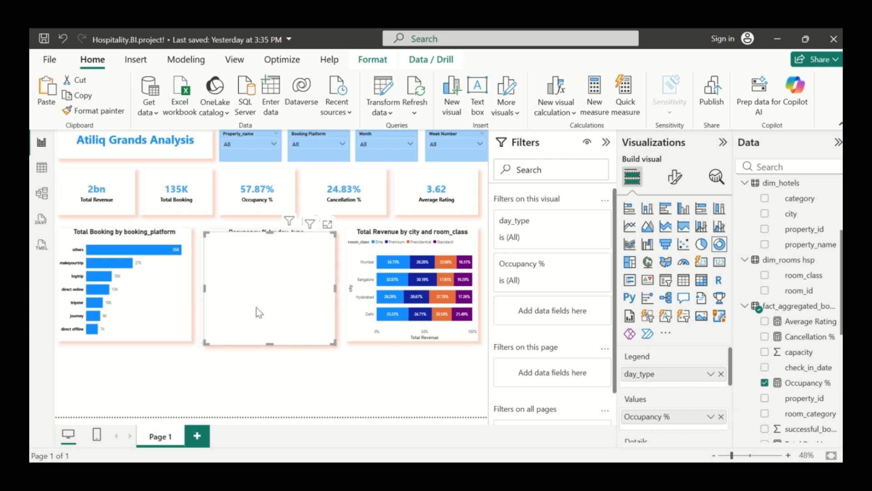
{"action": "left_click_drag", "start_coordinate": [262, 299], "coordinate": [145, 378]}
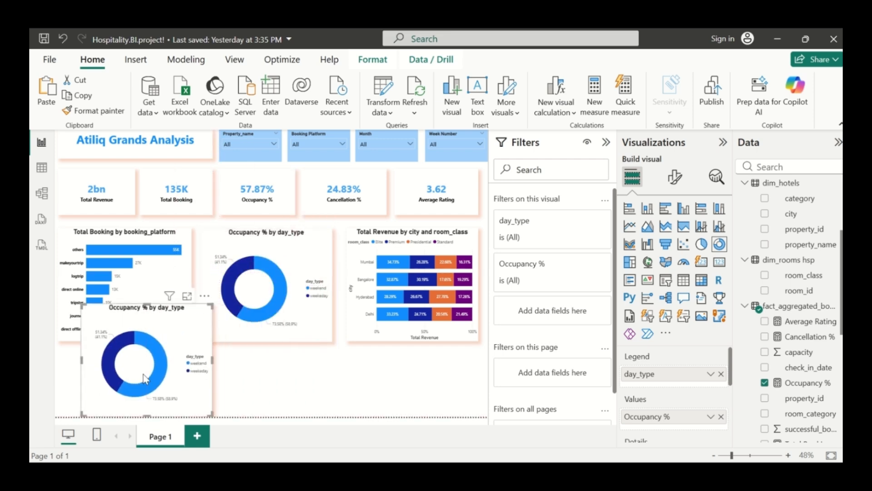
{"action": "left_click_drag", "start_coordinate": [148, 303], "coordinate": [148, 360]}
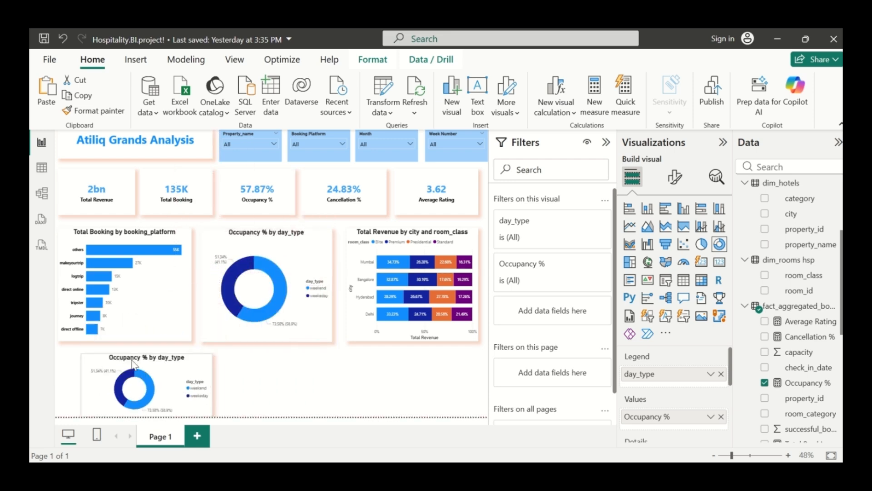
Shorten the booking platform, day_type and Total Revenue charts in the upper row to the same height
{"action": "left_click", "coordinate": [147, 304]}
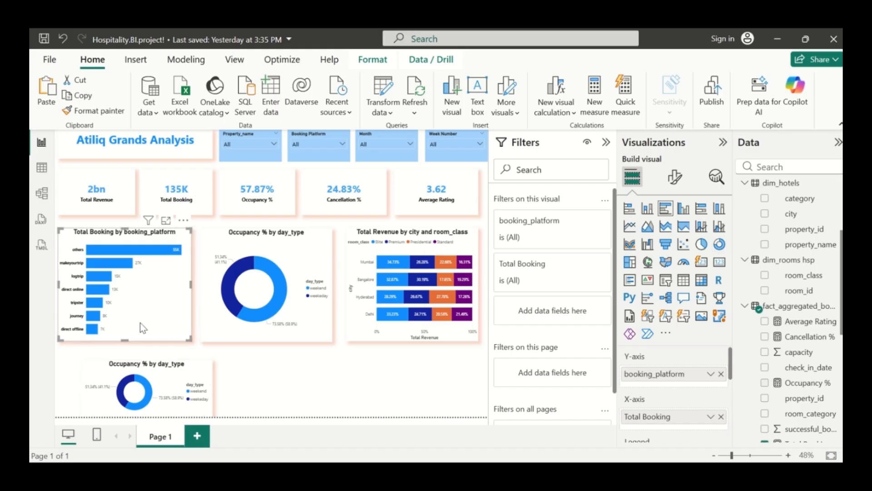
{"action": "left_click_drag", "start_coordinate": [122, 340], "coordinate": [126, 315]}
{"action": "left_click", "coordinate": [282, 313]}
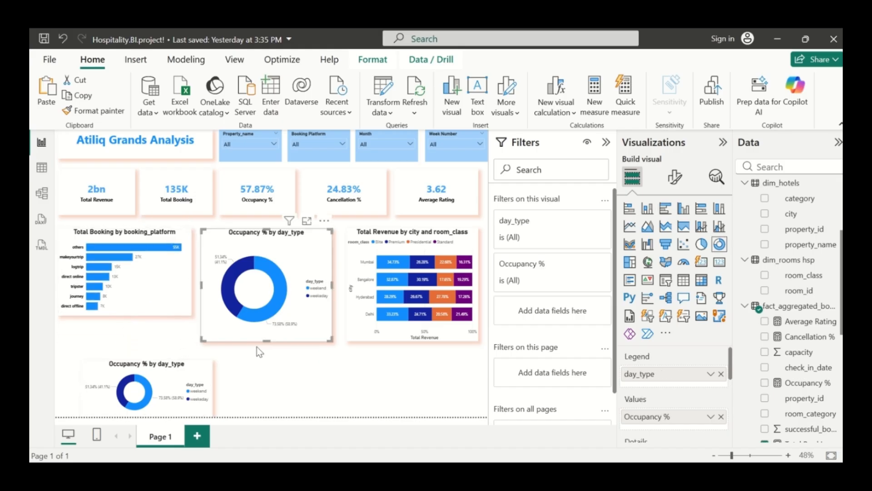
{"action": "left_click_drag", "start_coordinate": [265, 338], "coordinate": [263, 309]}
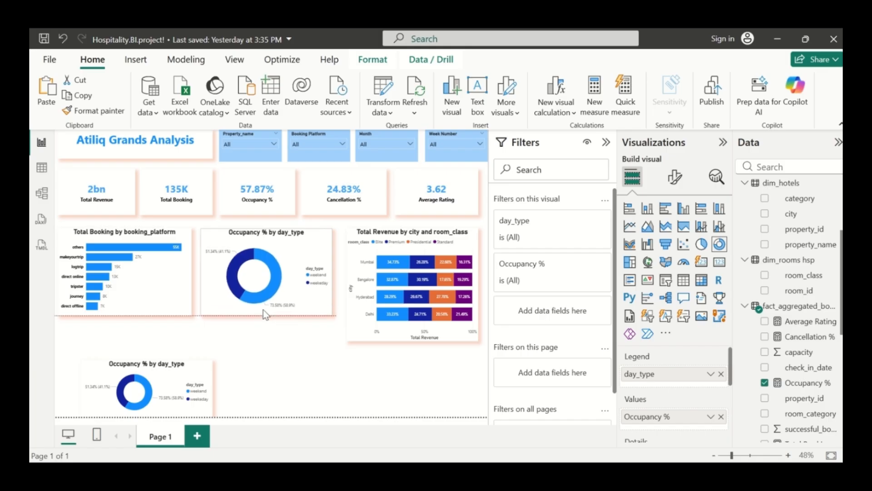
{"action": "left_click", "coordinate": [370, 321]}
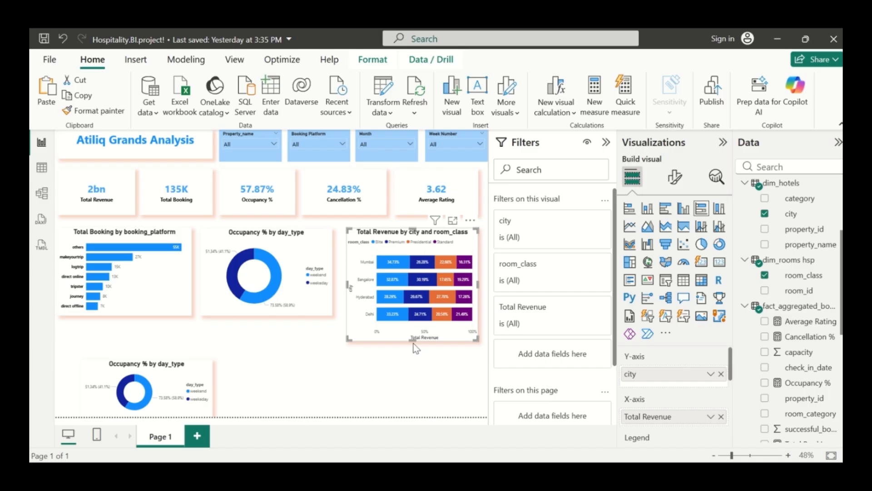
{"action": "left_click_drag", "start_coordinate": [414, 341], "coordinate": [416, 323]}
Move the lower donut copy up under the bar chart and enlarge it from the bar chart's left edge to below the upper donut's centre
{"action": "left_click_drag", "start_coordinate": [150, 370], "coordinate": [142, 346]}
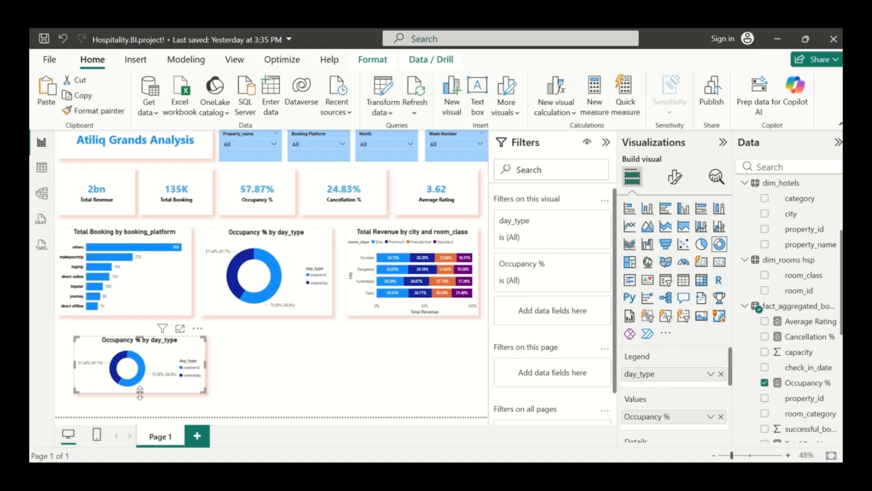
{"action": "left_click_drag", "start_coordinate": [140, 391], "coordinate": [137, 406]}
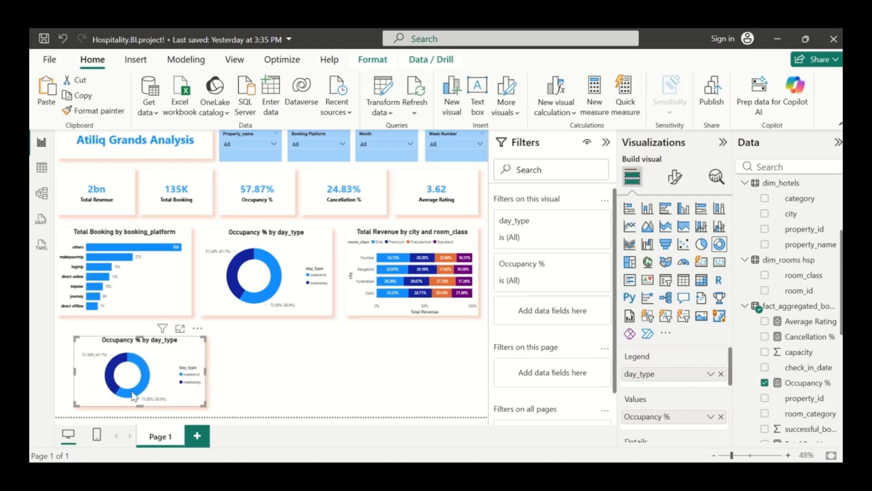
{"action": "left_click_drag", "start_coordinate": [73, 369], "coordinate": [58, 365]}
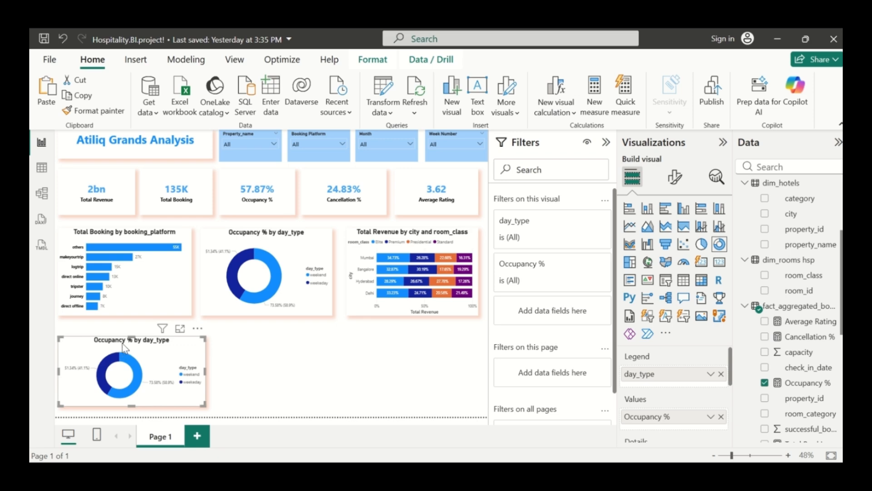
{"action": "left_click_drag", "start_coordinate": [130, 336], "coordinate": [135, 332]}
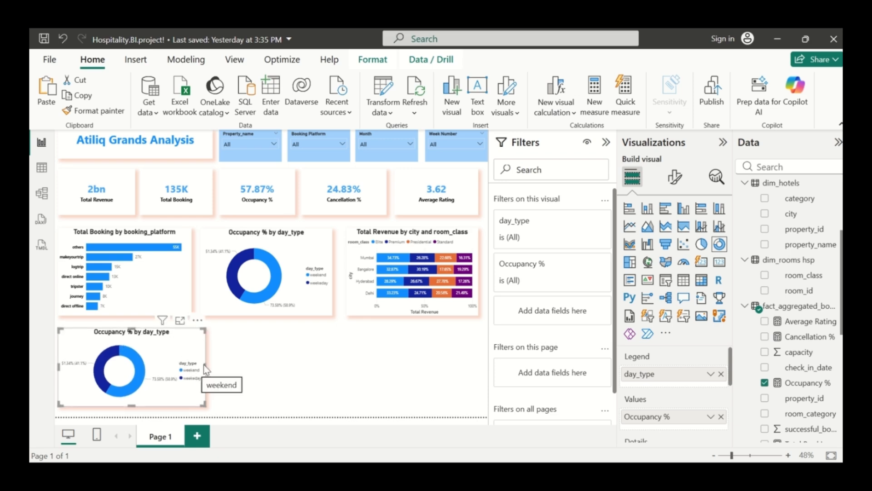
{"action": "left_click_drag", "start_coordinate": [204, 366], "coordinate": [247, 378]}
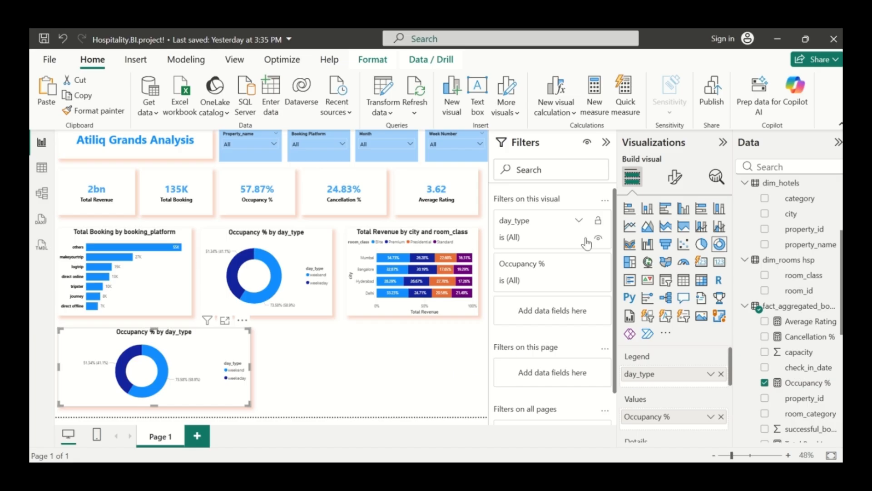
Convert the lower donut copy to a line chart and add Average Rating alongside Occupancy %
{"action": "left_click", "coordinate": [630, 227]}
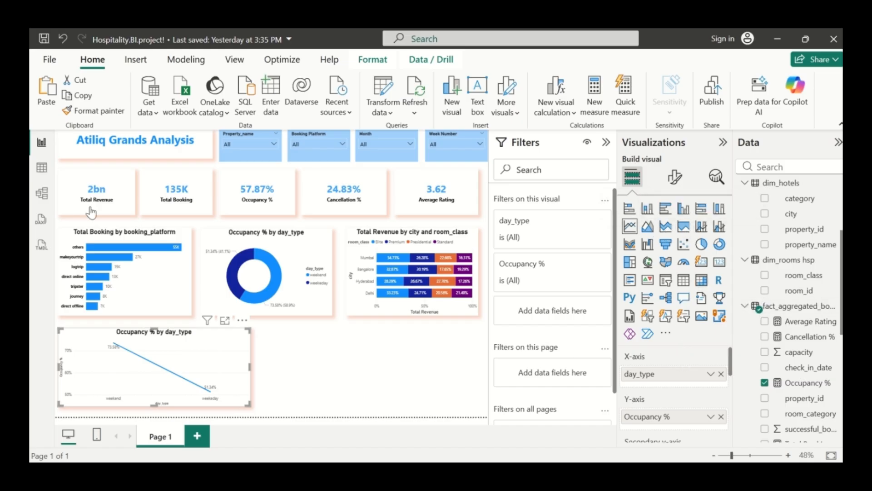
{"action": "scroll", "coordinate": [782, 309], "scroll_direction": "down", "scroll_amount": 5}
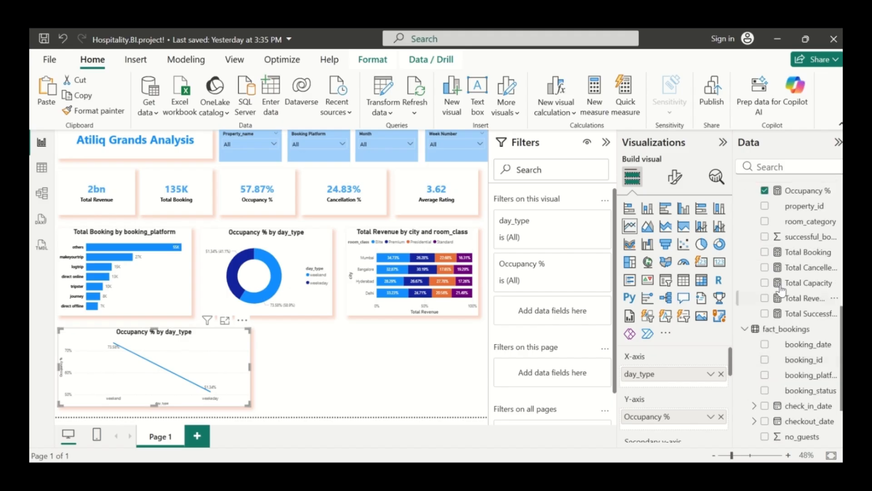
{"action": "scroll", "coordinate": [781, 288], "scroll_direction": "up", "scroll_amount": 3}
{"action": "left_click", "coordinate": [766, 257]}
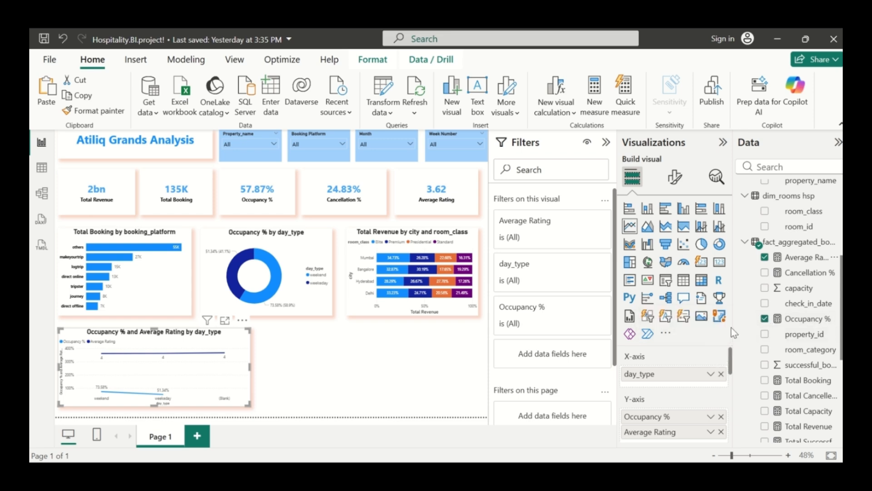
{"action": "left_click", "coordinate": [719, 226]}
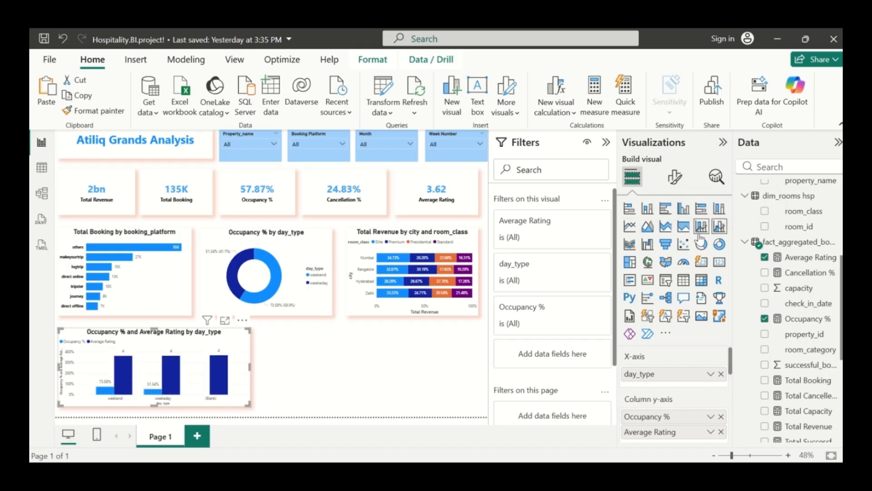
{"action": "left_click", "coordinate": [702, 227]}
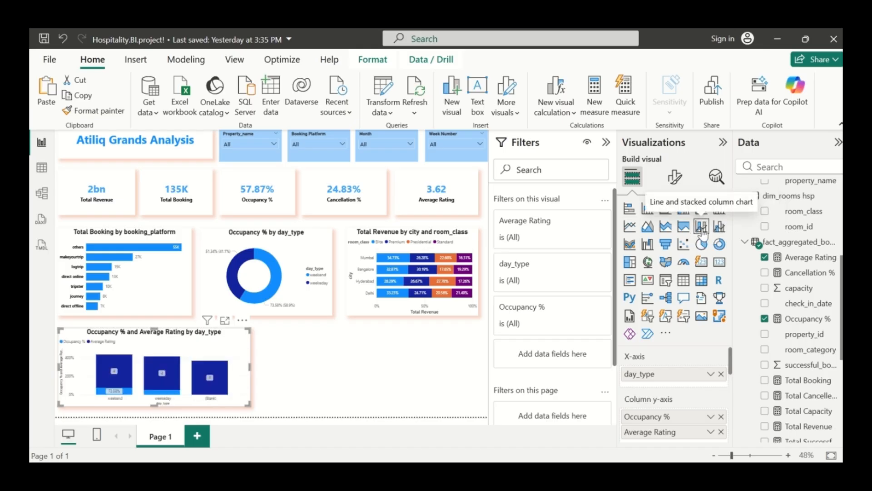
{"action": "left_click", "coordinate": [630, 227]}
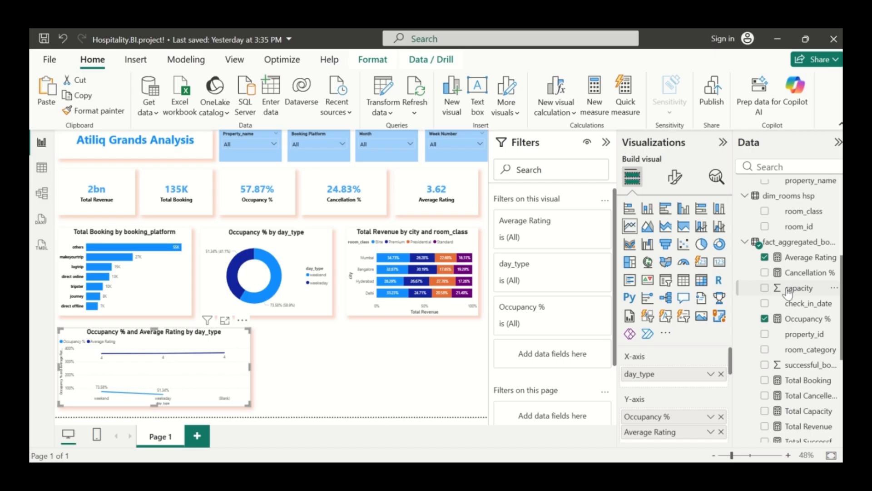
Replace day_type with week no on the X-axis of the Occupancy % and Average Rating line chart
{"action": "scroll", "coordinate": [776, 213], "scroll_direction": "up", "scroll_amount": 3}
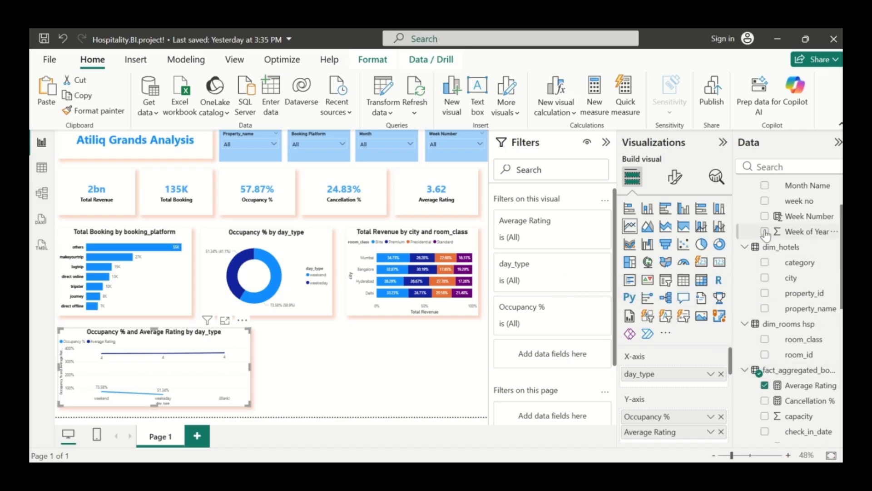
{"action": "left_click", "coordinate": [765, 201]}
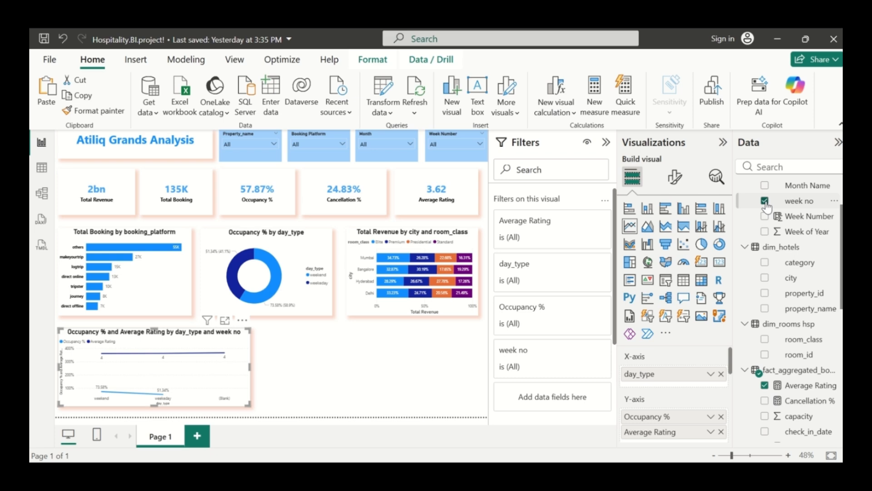
{"action": "left_click", "coordinate": [722, 373]}
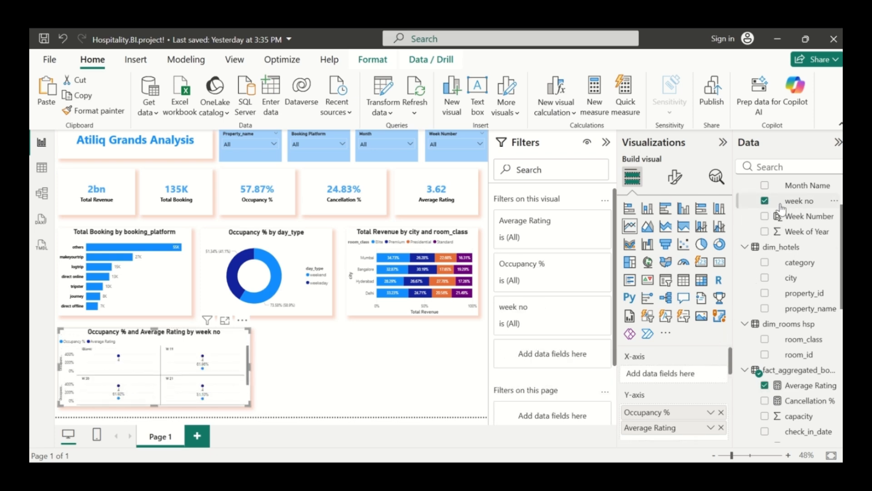
{"action": "scroll", "coordinate": [684, 386], "scroll_direction": "down", "scroll_amount": 3}
{"action": "scroll", "coordinate": [684, 388], "scroll_direction": "up", "scroll_amount": 1}
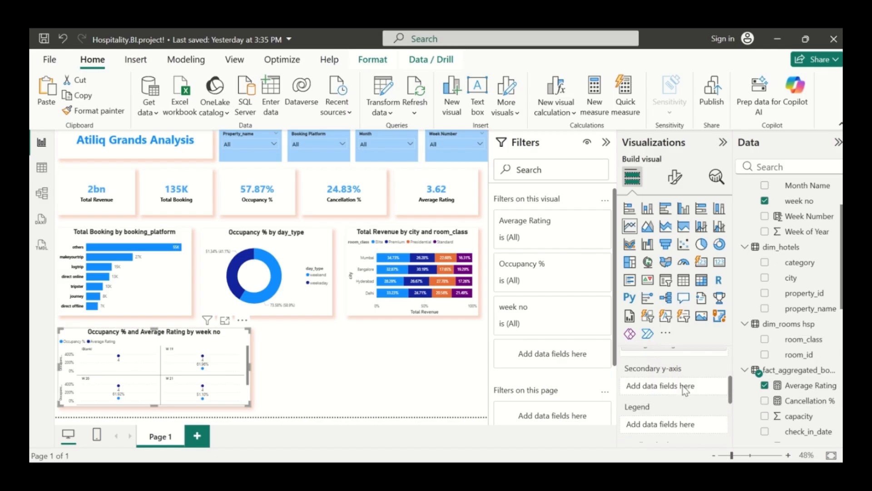
{"action": "scroll", "coordinate": [684, 388], "scroll_direction": "down", "scroll_amount": 1}
{"action": "scroll", "coordinate": [684, 388], "scroll_direction": "up", "scroll_amount": 2}
{"action": "scroll", "coordinate": [683, 386], "scroll_direction": "up", "scroll_amount": 2}
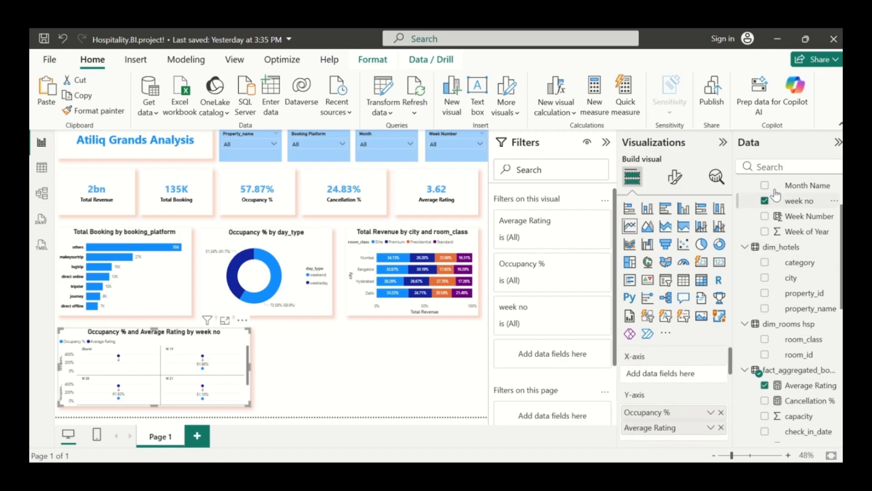
{"action": "left_click", "coordinate": [765, 203]}
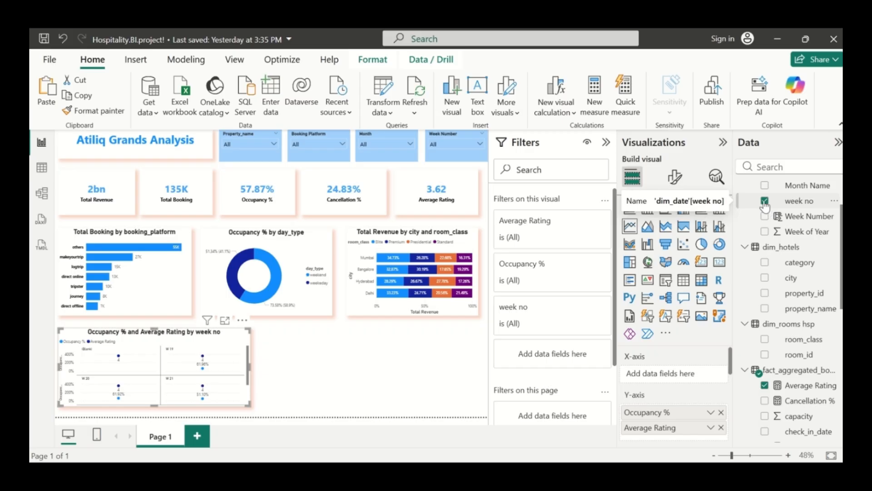
{"action": "left_click", "coordinate": [765, 203]}
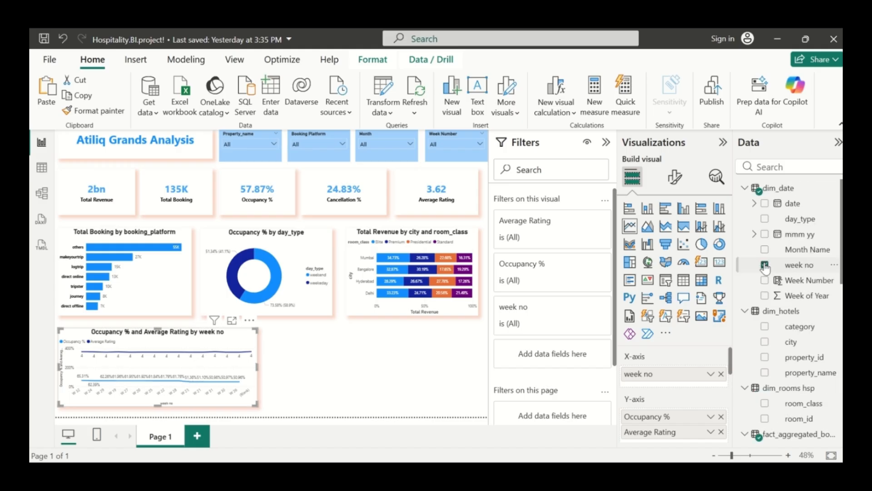
Duplicate the week no line chart, place the copy beside it under the Total Revenue chart and widen the copy slightly
{"action": "left_click", "coordinate": [336, 352]}
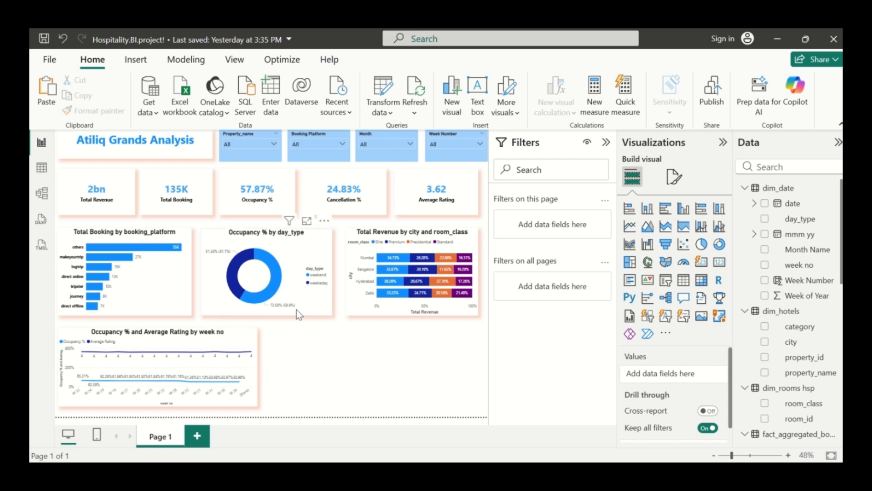
{"action": "left_click", "coordinate": [222, 364]}
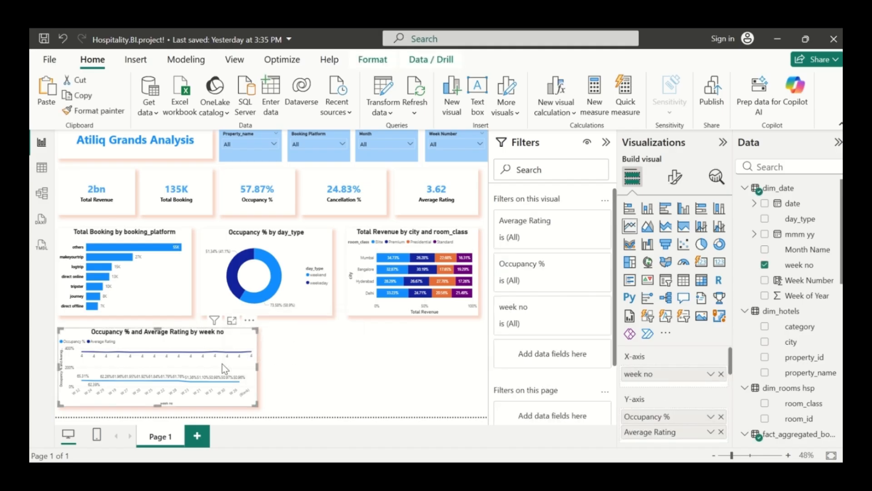
{"action": "mouse_move", "coordinate": [222, 360]}
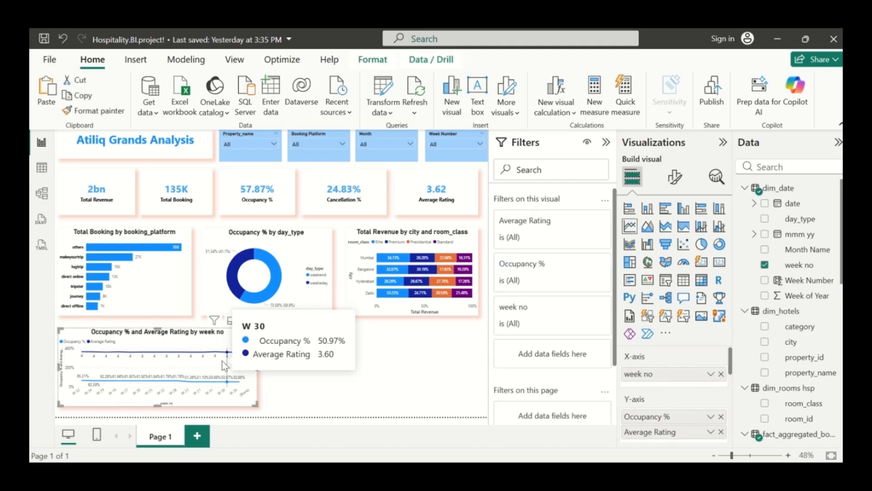
{"action": "key", "text": "ctrl+v"}
{"action": "left_click_drag", "start_coordinate": [222, 361], "coordinate": [430, 358]}
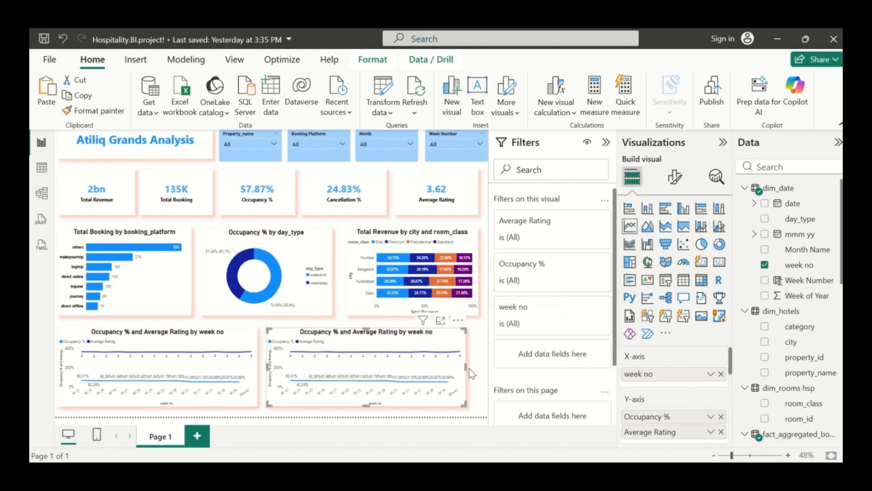
{"action": "left_click", "coordinate": [483, 370]}
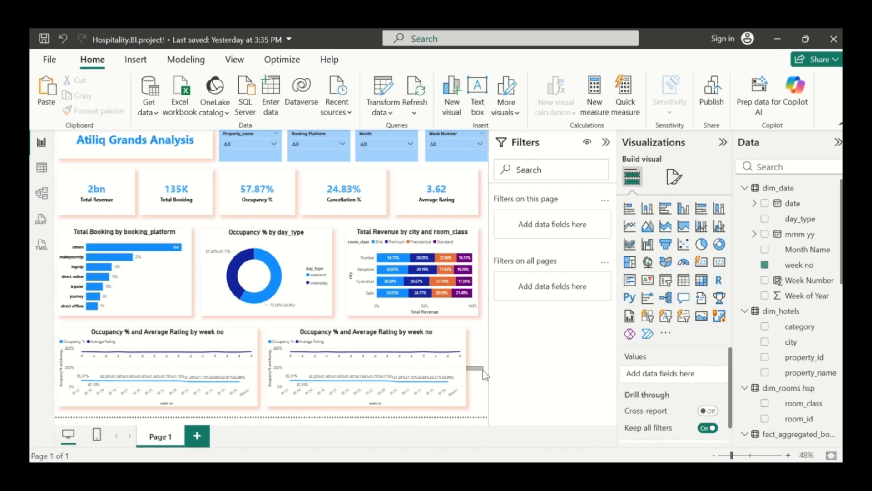
{"action": "left_click", "coordinate": [448, 370]}
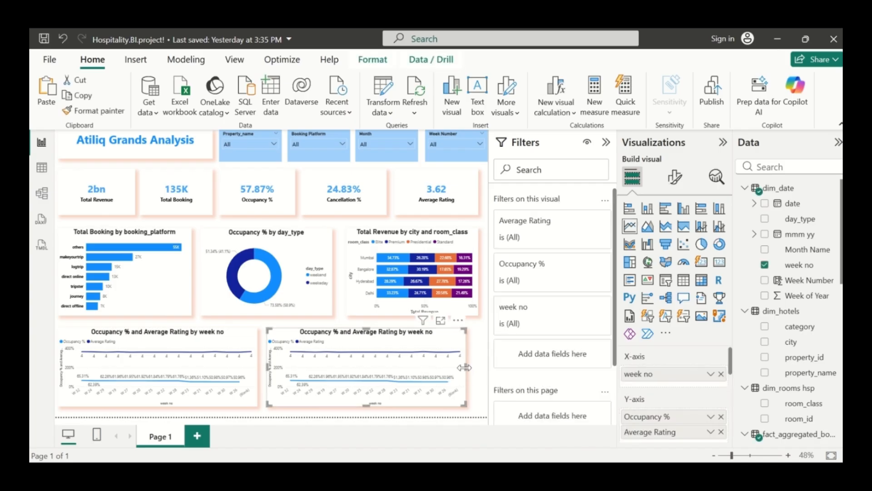
{"action": "left_click_drag", "start_coordinate": [468, 368], "coordinate": [473, 369]}
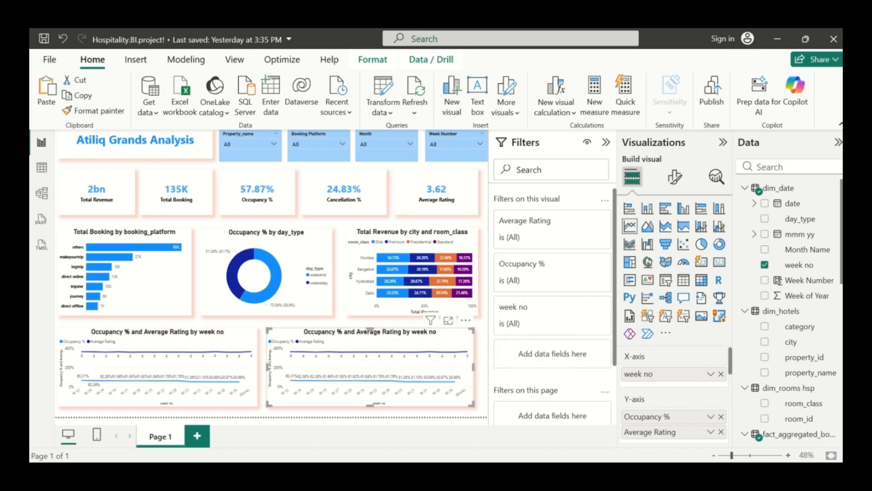
Convert the line chart copy to a table and remove its week no, Occupancy % and Average Rating columns
{"action": "left_click", "coordinate": [682, 282]}
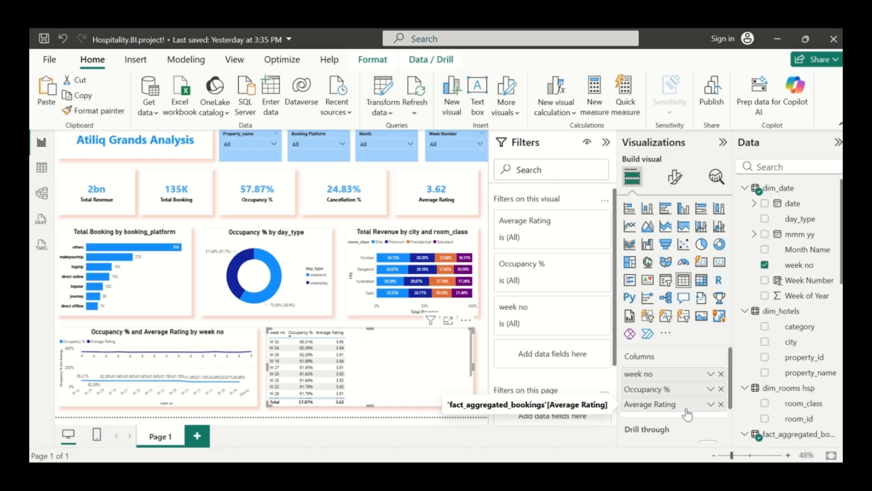
{"action": "scroll", "coordinate": [636, 400], "scroll_direction": "down", "scroll_amount": 2}
{"action": "scroll", "coordinate": [637, 399], "scroll_direction": "up", "scroll_amount": 2}
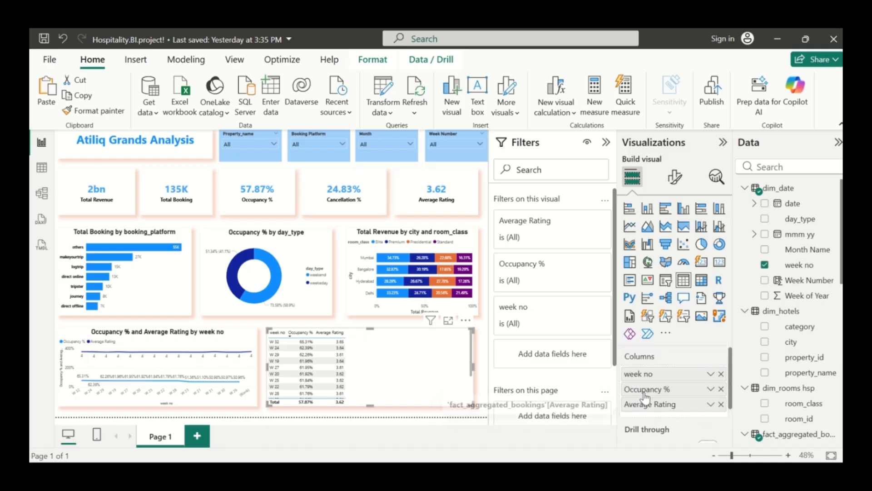
{"action": "left_click", "coordinate": [721, 374]}
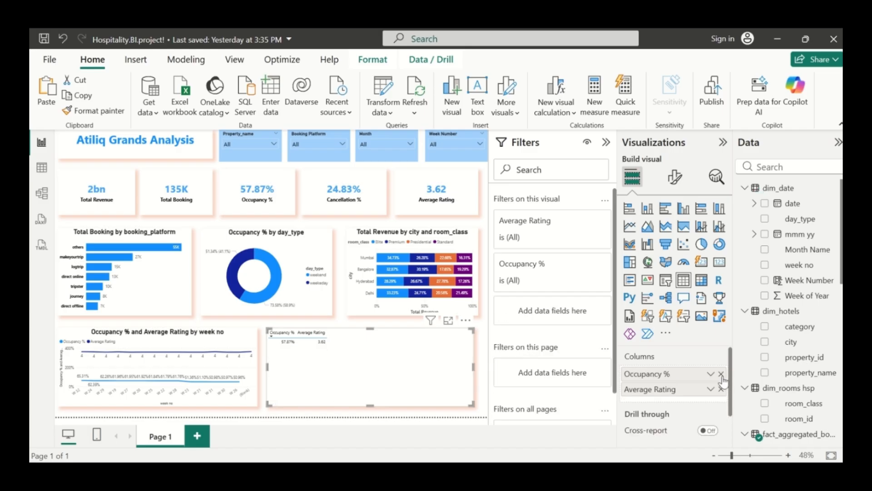
{"action": "left_click", "coordinate": [721, 373]}
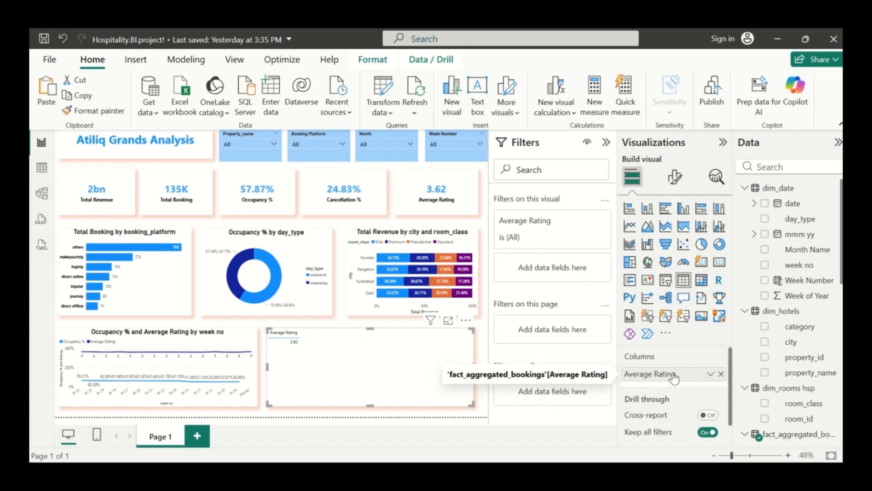
{"action": "scroll", "coordinate": [672, 377], "scroll_direction": "down", "scroll_amount": 1}
{"action": "scroll", "coordinate": [673, 375], "scroll_direction": "up", "scroll_amount": 1}
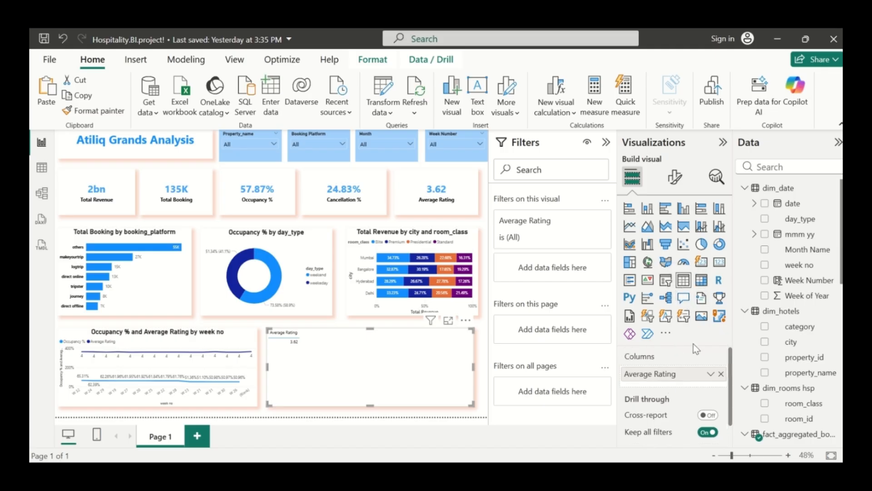
{"action": "left_click", "coordinate": [721, 373]}
Add Total Revenue and Total Booking as columns of the empty table
{"action": "scroll", "coordinate": [800, 357], "scroll_direction": "down", "scroll_amount": 3}
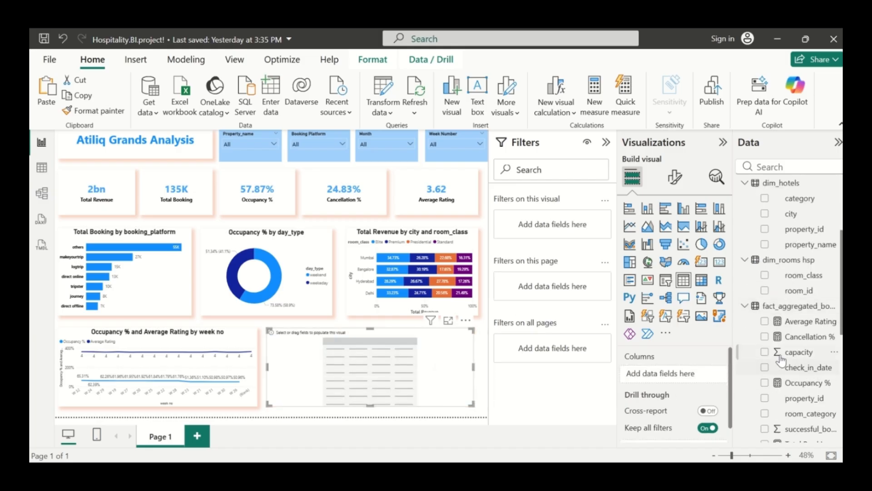
{"action": "scroll", "coordinate": [781, 360], "scroll_direction": "up", "scroll_amount": 4}
{"action": "scroll", "coordinate": [780, 360], "scroll_direction": "down", "scroll_amount": 10}
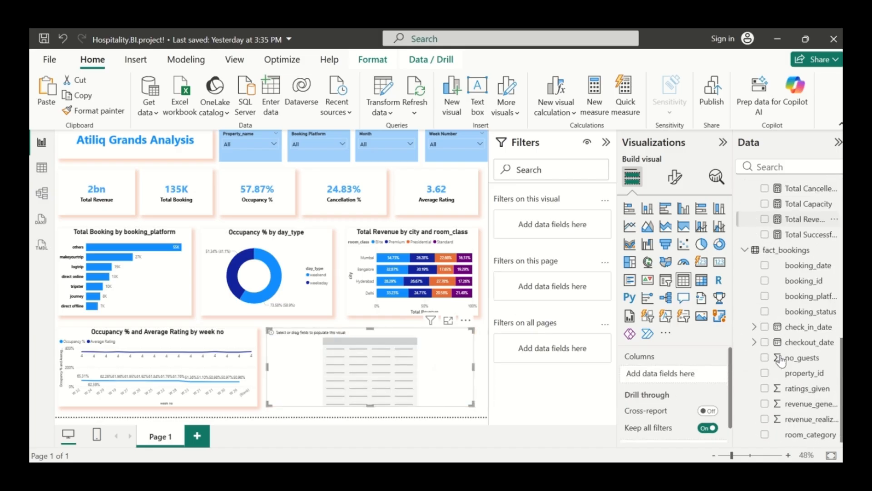
{"action": "scroll", "coordinate": [779, 359], "scroll_direction": "up", "scroll_amount": 2}
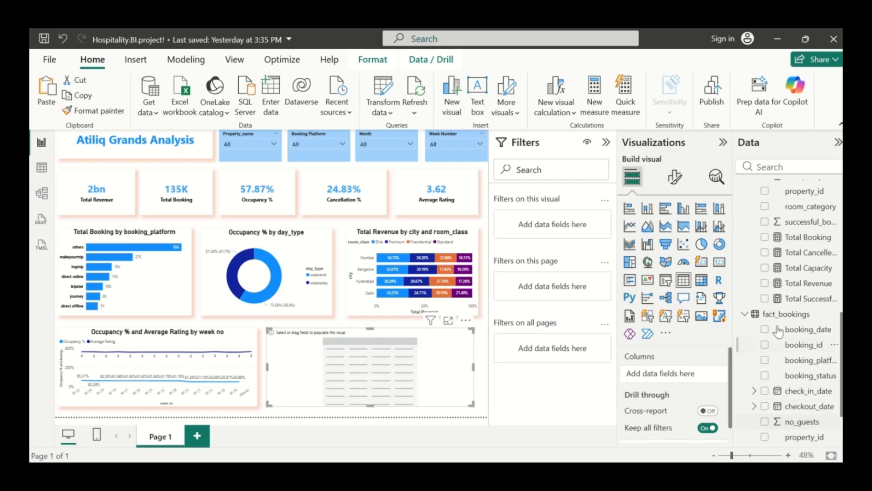
{"action": "left_click", "coordinate": [765, 284]}
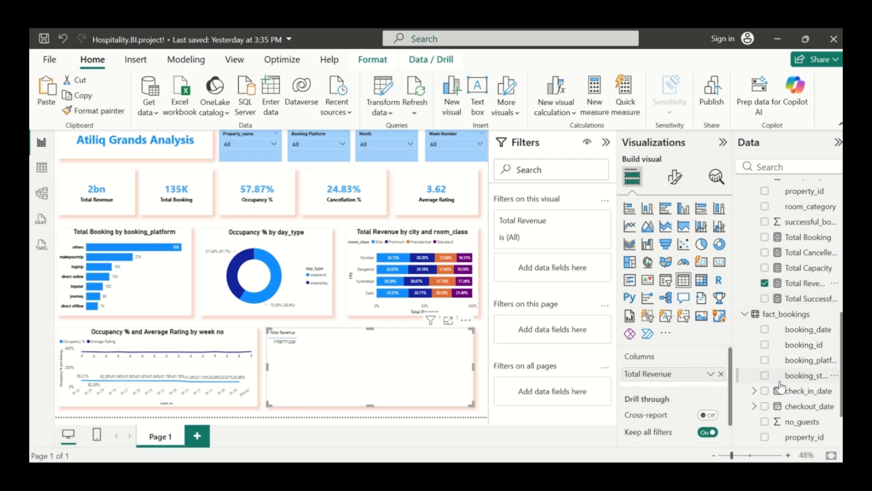
{"action": "scroll", "coordinate": [766, 348], "scroll_direction": "up", "scroll_amount": 2}
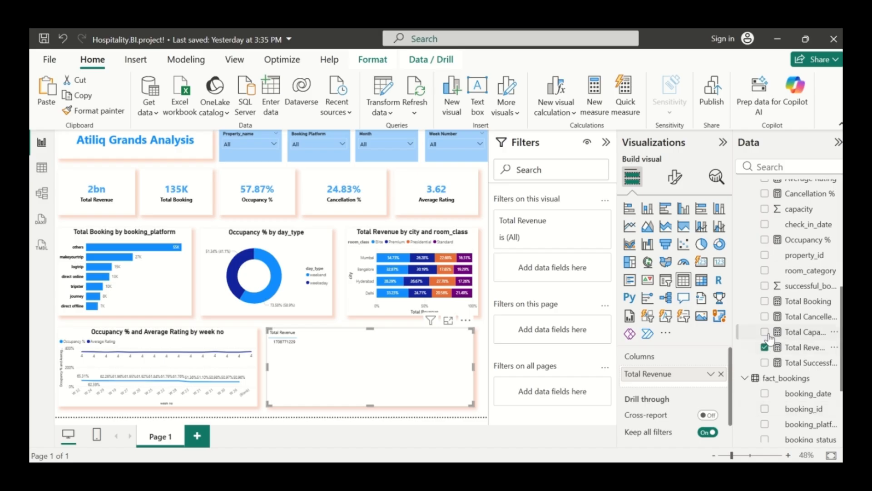
{"action": "scroll", "coordinate": [768, 345], "scroll_direction": "down", "scroll_amount": 4}
{"action": "scroll", "coordinate": [771, 340], "scroll_direction": "up", "scroll_amount": 3}
{"action": "scroll", "coordinate": [770, 339], "scroll_direction": "up", "scroll_amount": 3}
{"action": "scroll", "coordinate": [769, 318], "scroll_direction": "down", "scroll_amount": 2}
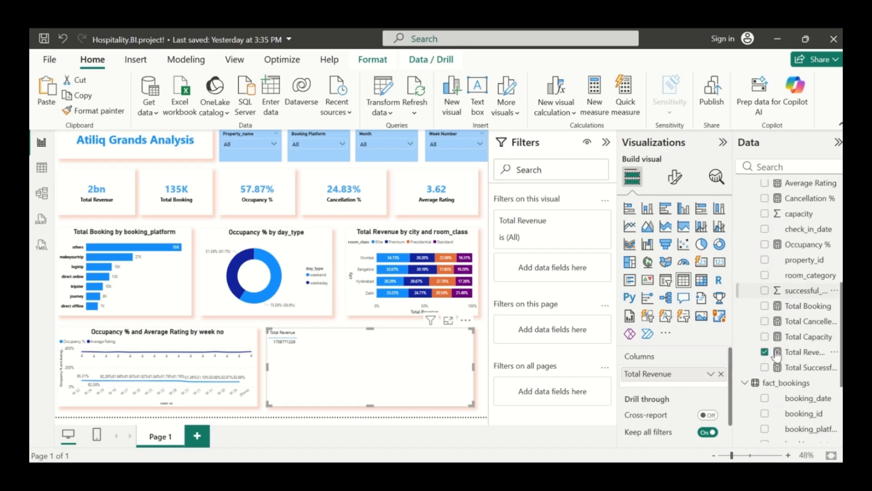
{"action": "left_click", "coordinate": [765, 302]}
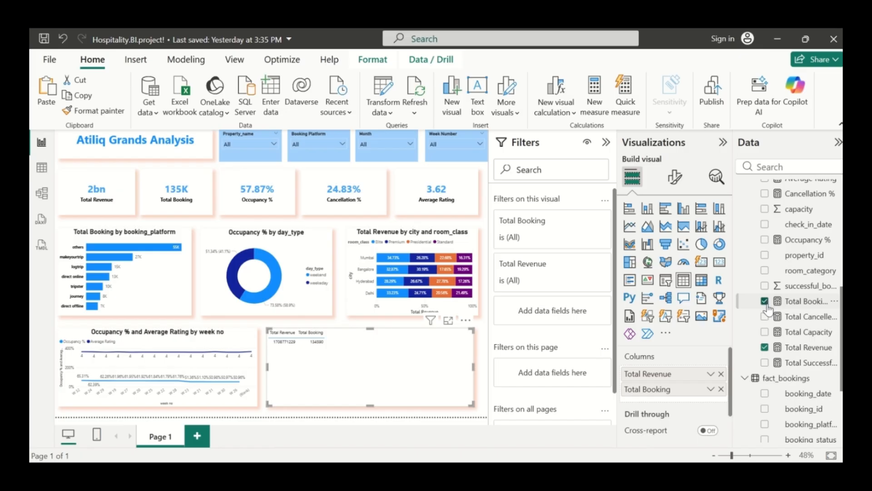
Add Total Successful Booking and Occupancy % as further columns of the table
{"action": "left_click", "coordinate": [765, 363]}
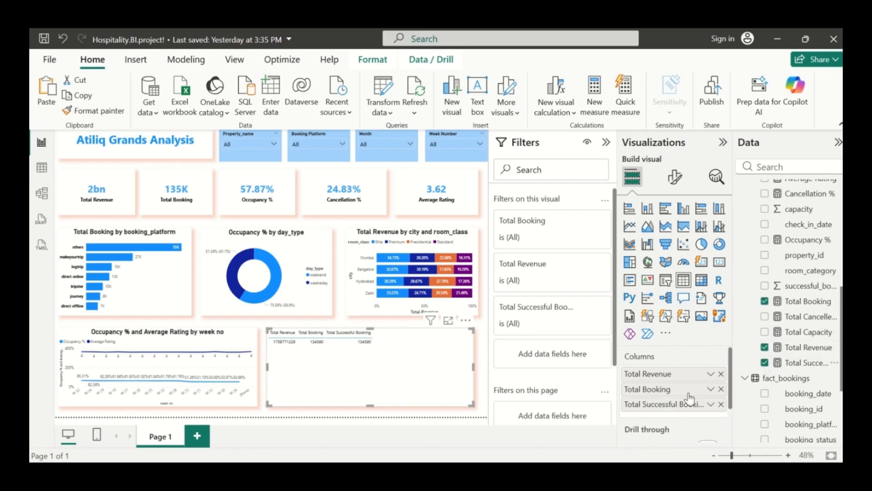
{"action": "scroll", "coordinate": [687, 398], "scroll_direction": "down", "scroll_amount": 2}
{"action": "scroll", "coordinate": [685, 393], "scroll_direction": "up", "scroll_amount": 2}
{"action": "left_click", "coordinate": [765, 239]}
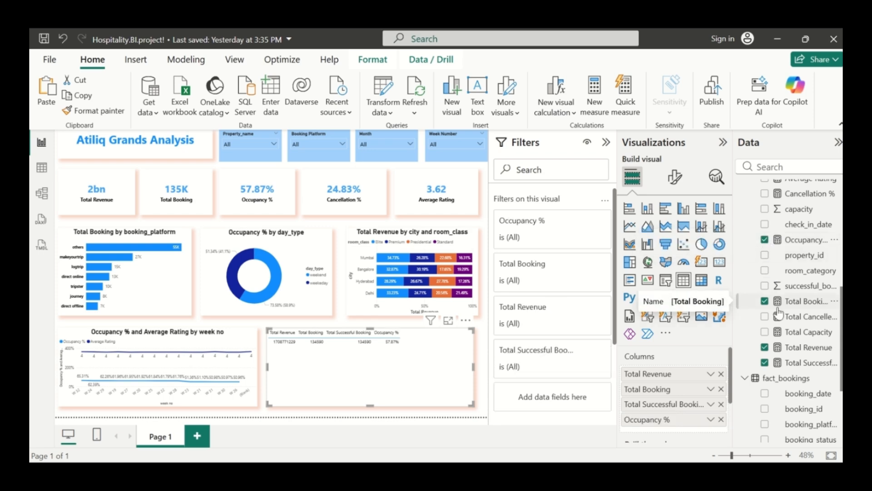
{"action": "scroll", "coordinate": [779, 313], "scroll_direction": "up", "scroll_amount": 3}
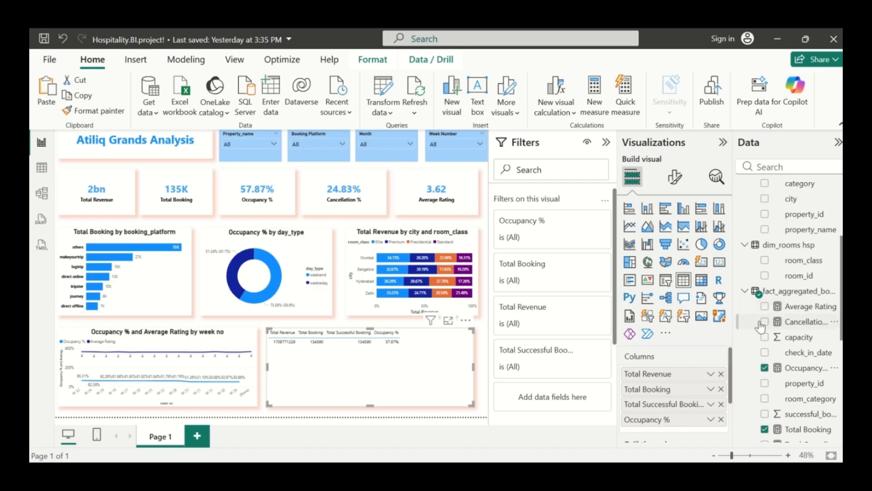
Add Cancellation % and Average Rating as columns of the summary table
{"action": "left_click", "coordinate": [765, 322]}
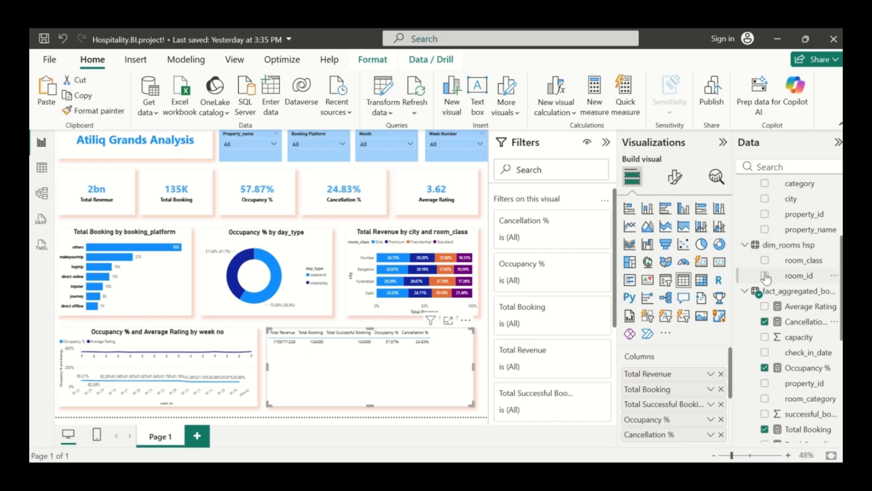
{"action": "scroll", "coordinate": [766, 278], "scroll_direction": "up", "scroll_amount": 3}
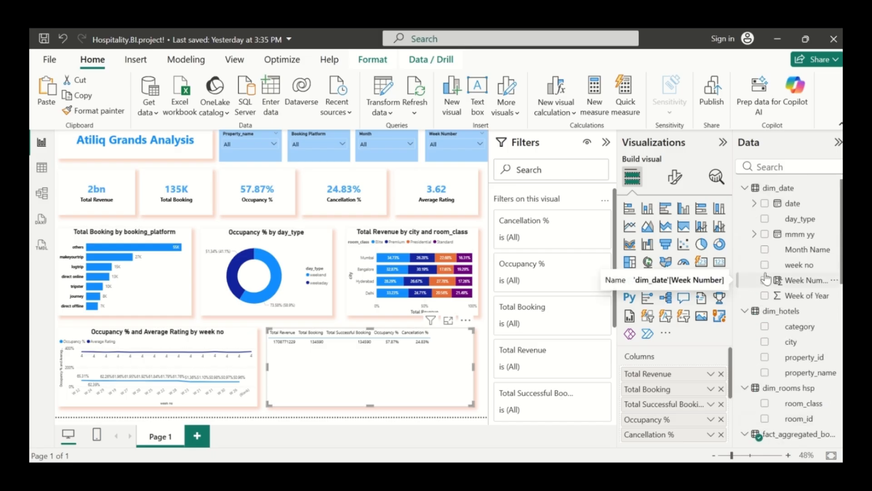
{"action": "scroll", "coordinate": [768, 322], "scroll_direction": "down", "scroll_amount": 1}
{"action": "scroll", "coordinate": [768, 322], "scroll_direction": "down", "scroll_amount": 2}
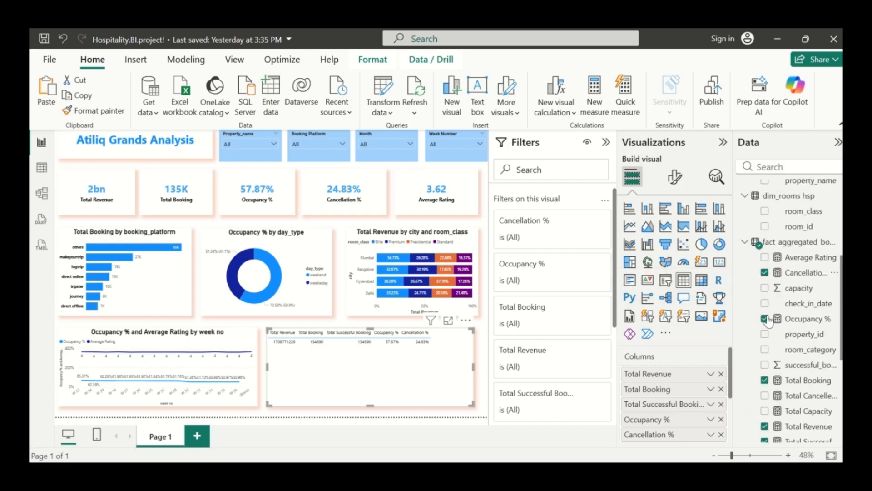
{"action": "left_click", "coordinate": [765, 258]}
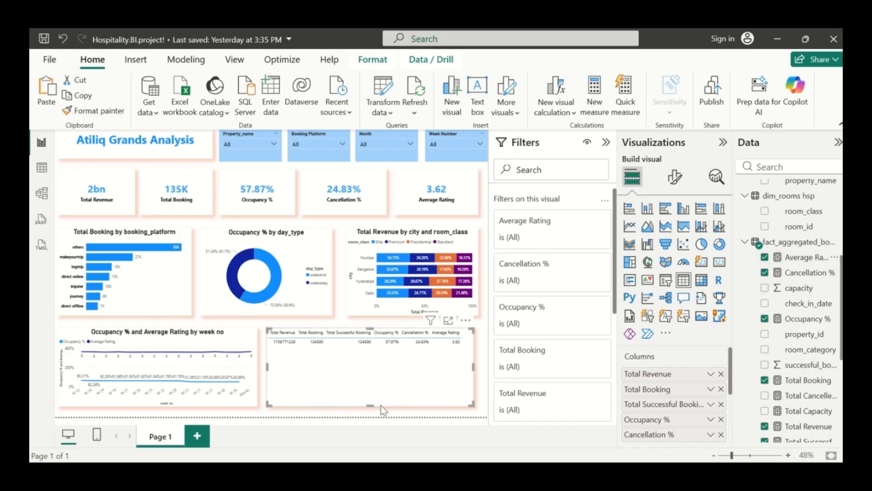
Add city from dim_hotels as a column of the summary table and narrow the table slightly from its left edge
{"action": "scroll", "coordinate": [667, 382], "scroll_direction": "down", "scroll_amount": 2}
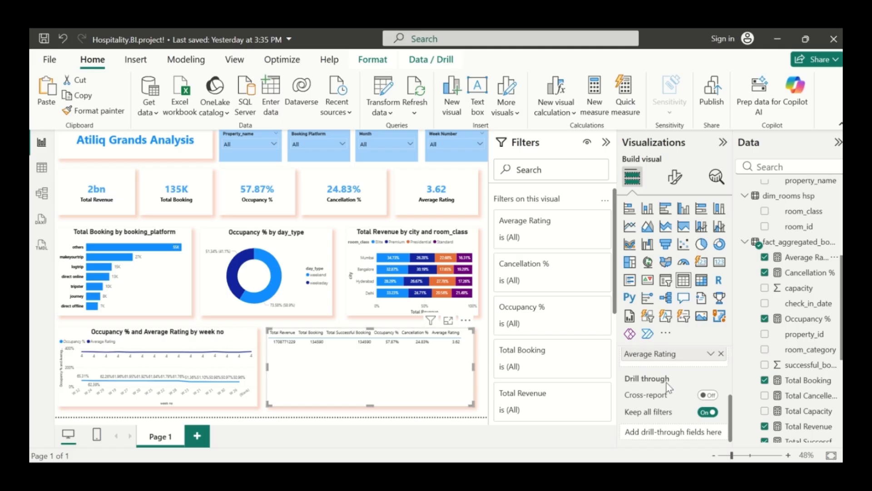
{"action": "scroll", "coordinate": [666, 383], "scroll_direction": "up", "scroll_amount": 2}
{"action": "scroll", "coordinate": [768, 218], "scroll_direction": "up", "scroll_amount": 2}
{"action": "left_click", "coordinate": [764, 214]}
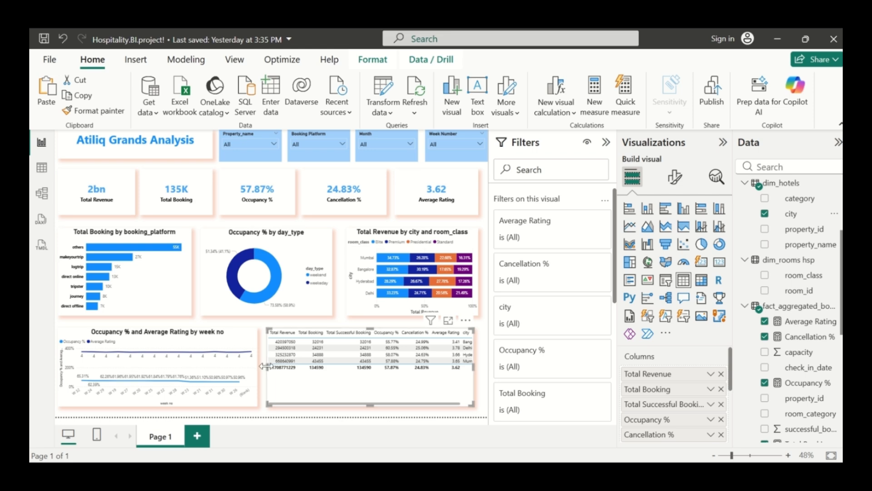
{"action": "left_click_drag", "start_coordinate": [268, 367], "coordinate": [249, 356]}
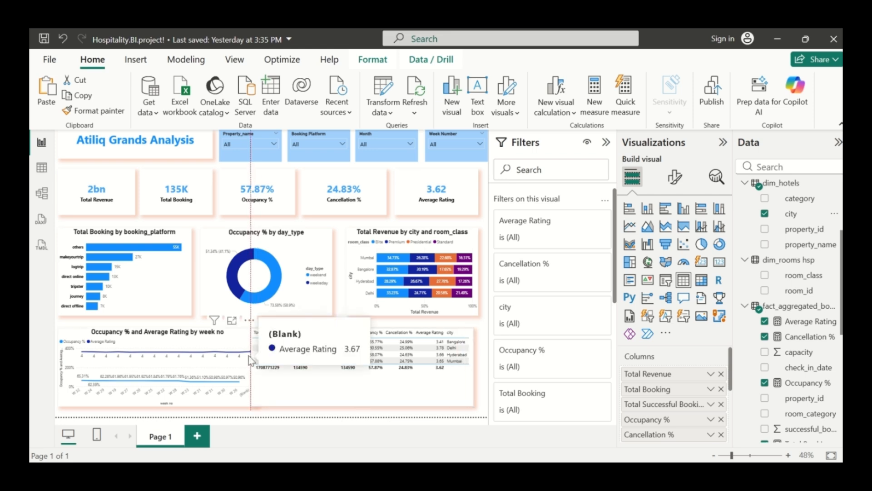
{"action": "left_click_drag", "start_coordinate": [249, 356], "coordinate": [273, 369]}
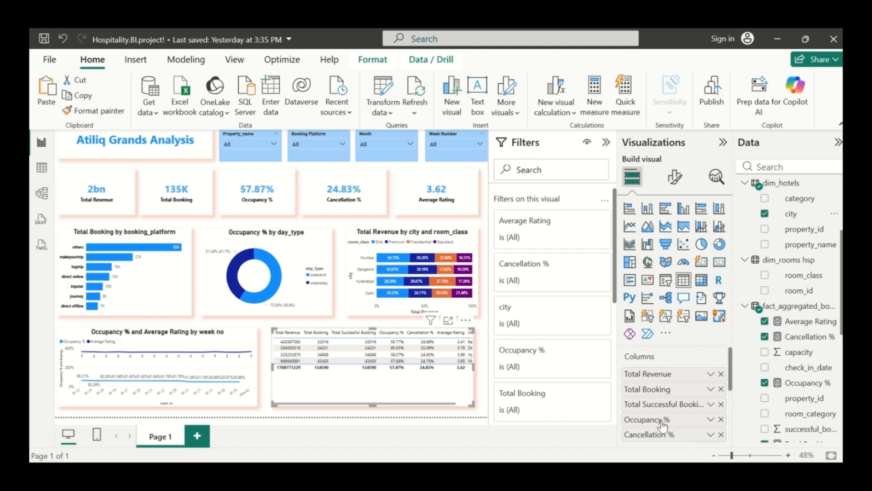
Reorder the summary table's columns so that city comes first, ahead of Total Revenue
{"action": "scroll", "coordinate": [663, 427], "scroll_direction": "down", "scroll_amount": 5}
{"action": "scroll", "coordinate": [667, 397], "scroll_direction": "up", "scroll_amount": 3}
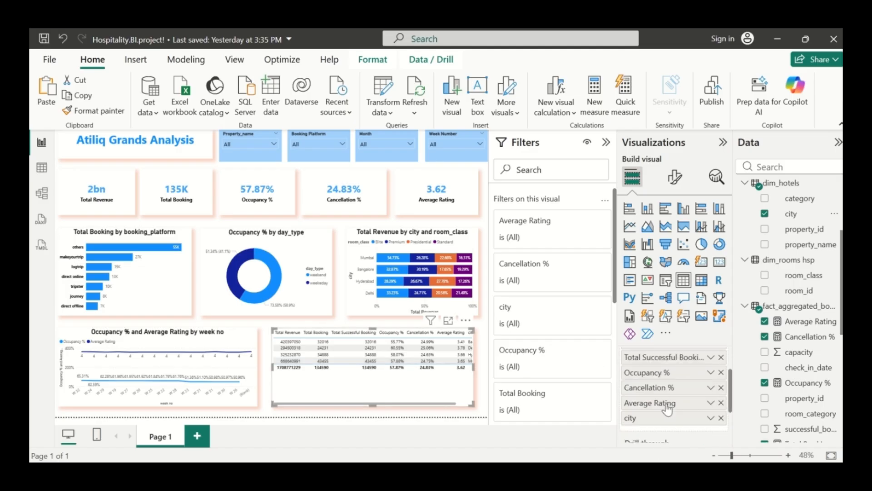
{"action": "left_click_drag", "start_coordinate": [659, 421], "coordinate": [655, 364]}
{"action": "scroll", "coordinate": [655, 396], "scroll_direction": "up", "scroll_amount": 2}
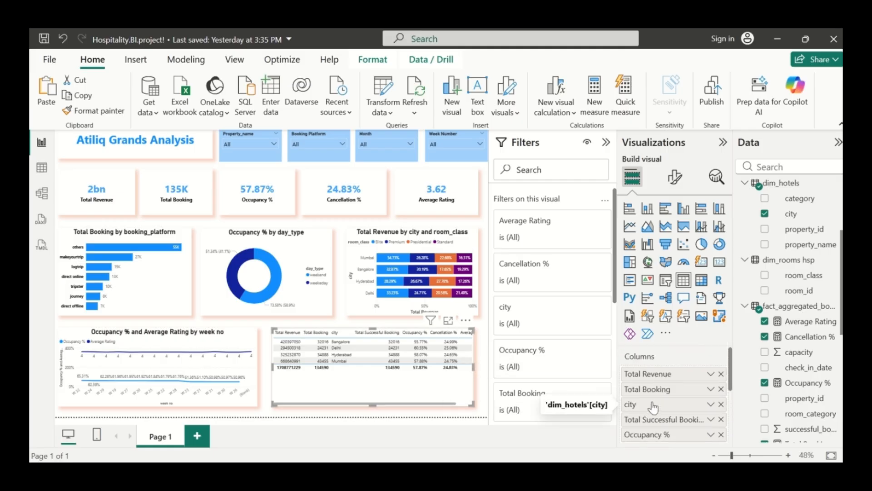
{"action": "left_click_drag", "start_coordinate": [649, 404], "coordinate": [655, 361]}
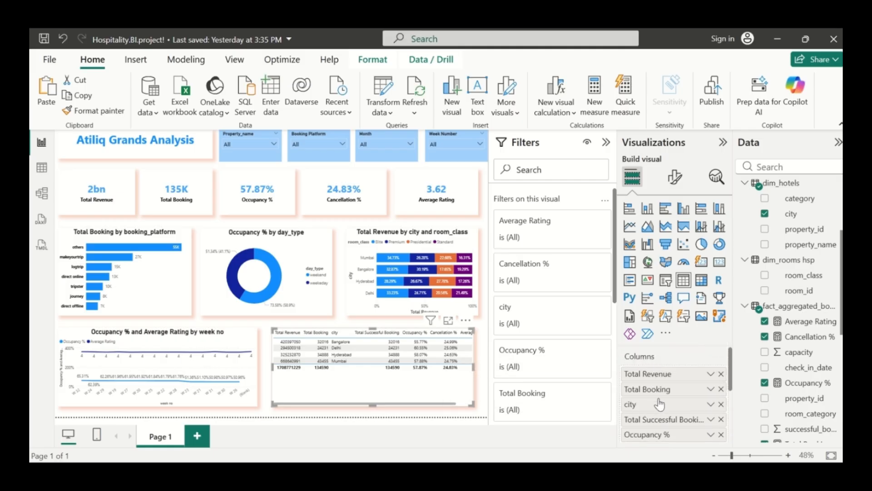
{"action": "scroll", "coordinate": [658, 391], "scroll_direction": "down", "scroll_amount": 2}
{"action": "scroll", "coordinate": [657, 390], "scroll_direction": "up", "scroll_amount": 2}
{"action": "left_click_drag", "start_coordinate": [656, 405], "coordinate": [649, 382]}
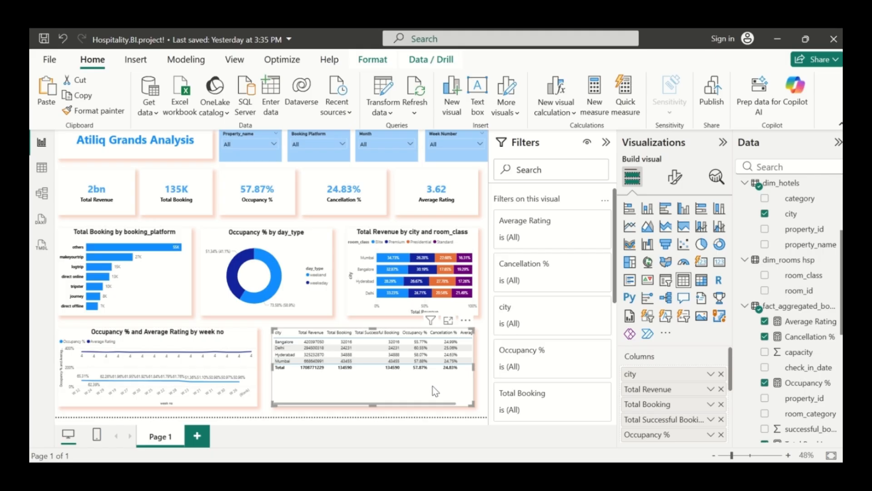
Narrow the week no line chart from its right edge and move the summary table left, closer to it
{"action": "left_click", "coordinate": [200, 369]}
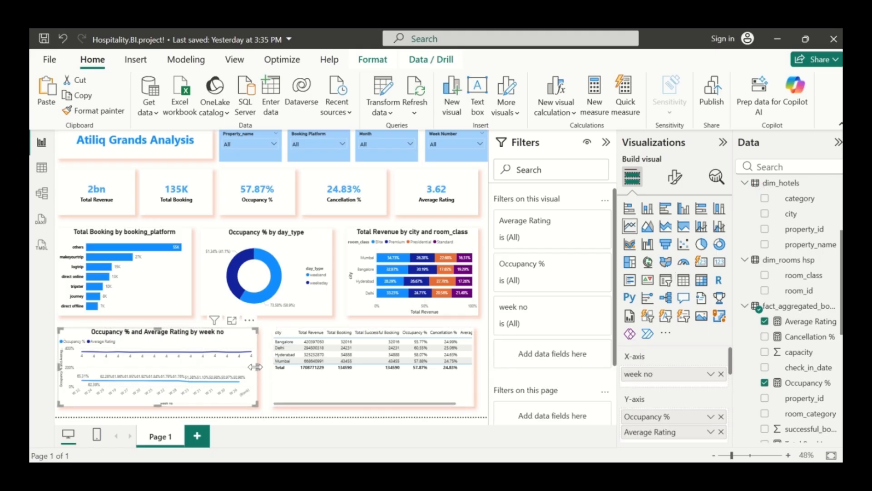
{"action": "left_click_drag", "start_coordinate": [255, 367], "coordinate": [233, 369]}
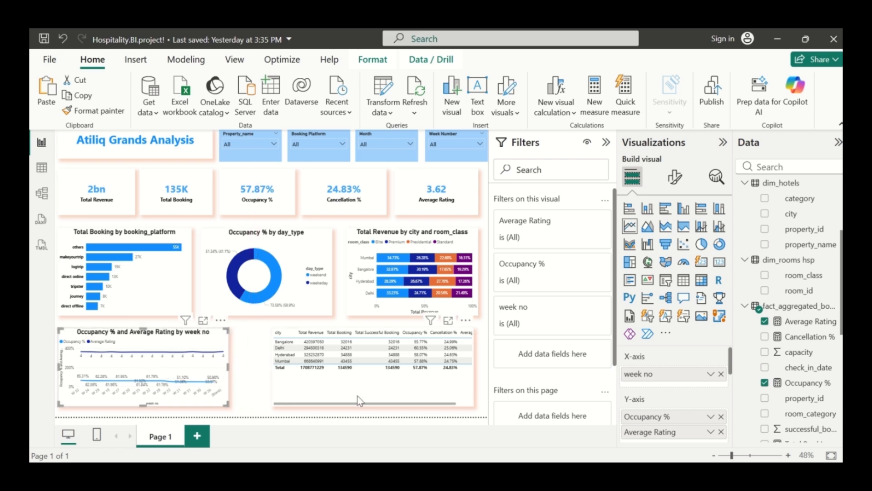
{"action": "left_click", "coordinate": [371, 383]}
{"action": "left_click_drag", "start_coordinate": [371, 382], "coordinate": [353, 386]}
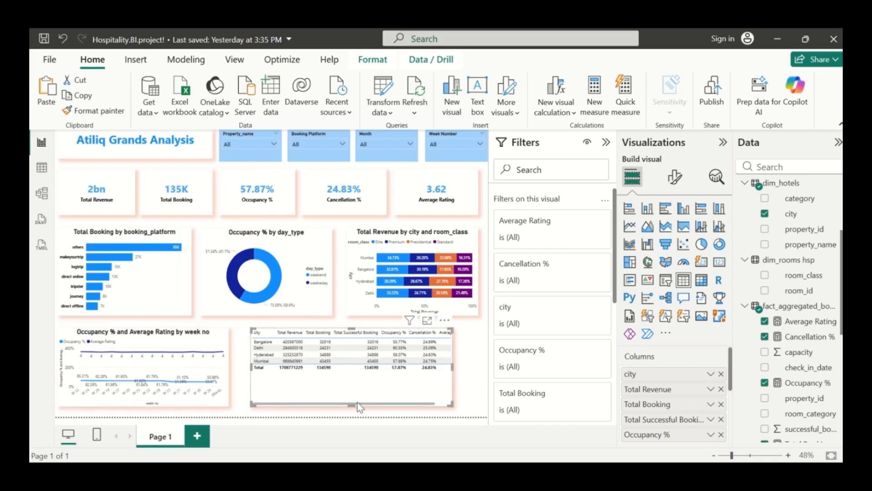
Widen the summary table to fit all its columns, shorten it to its rows and move it down level with the line chart's bottom
{"action": "left_click_drag", "start_coordinate": [352, 403], "coordinate": [356, 389]}
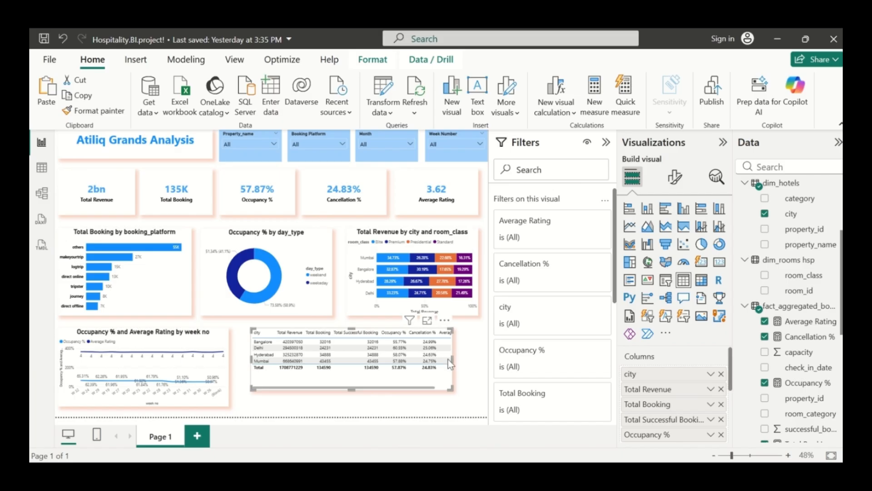
{"action": "left_click_drag", "start_coordinate": [448, 359], "coordinate": [481, 354]}
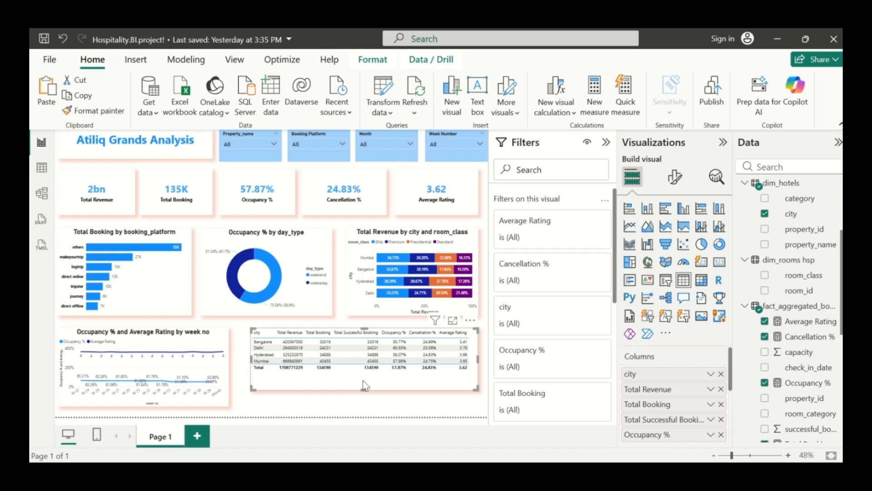
{"action": "left_click_drag", "start_coordinate": [364, 388], "coordinate": [364, 377]}
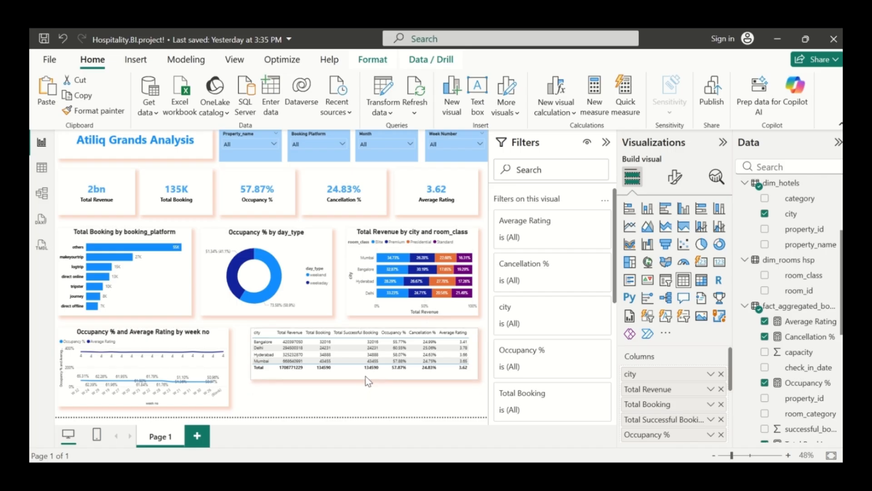
{"action": "left_click_drag", "start_coordinate": [368, 373], "coordinate": [359, 402]}
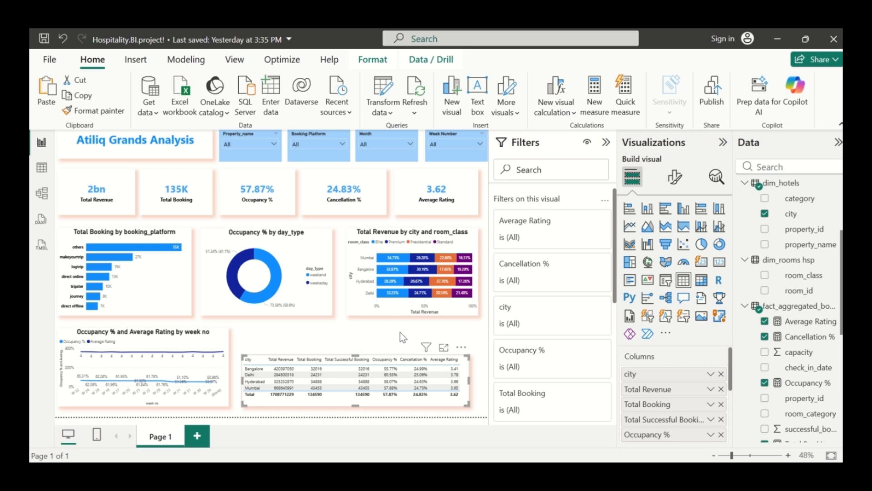
Make the Total Revenue by city and room_class chart taller and wider, and widen the summary table to the page's right edge
{"action": "left_click", "coordinate": [438, 309]}
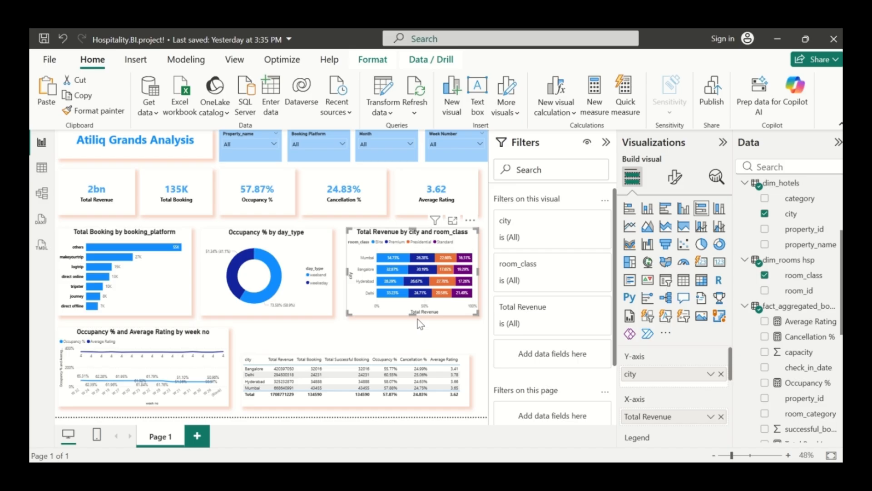
{"action": "left_click_drag", "start_coordinate": [411, 315], "coordinate": [413, 341]}
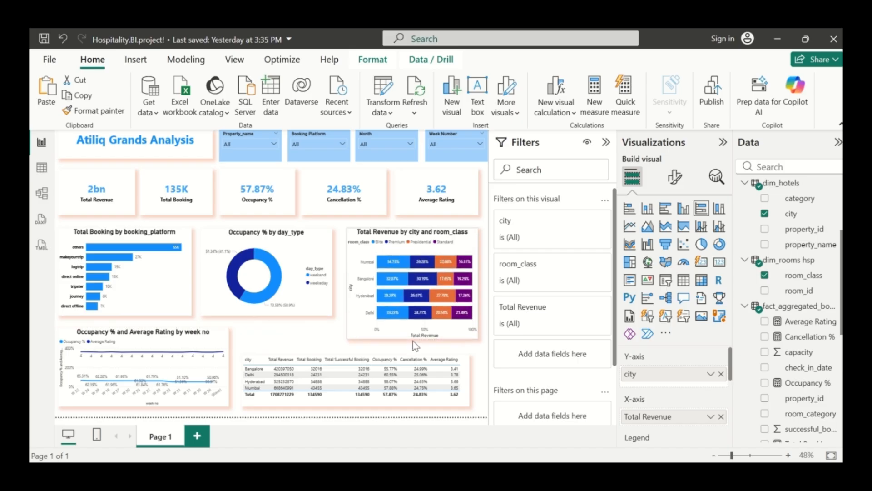
{"action": "left_click", "coordinate": [467, 380]}
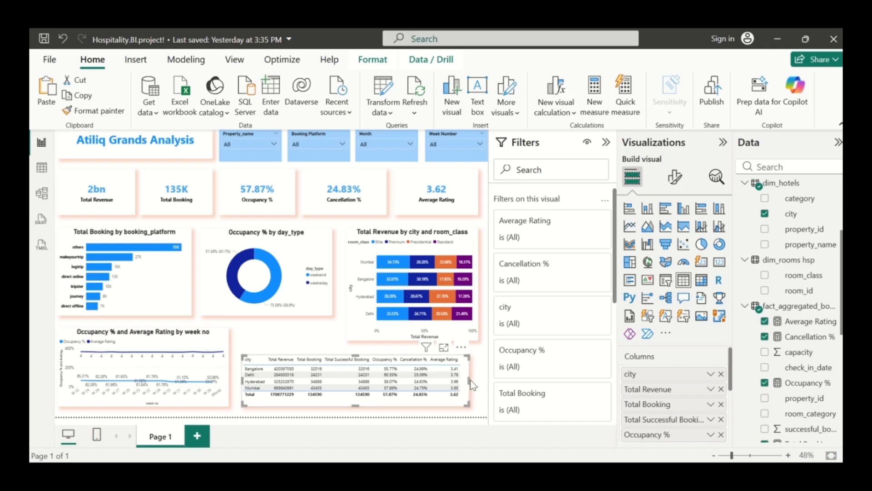
{"action": "mouse_move", "coordinate": [470, 382]}
{"action": "left_mouse_down"}
{"action": "mouse_move", "coordinate": [492, 378]}
{"action": "mouse_move", "coordinate": [484, 383]}
{"action": "left_mouse_up"}
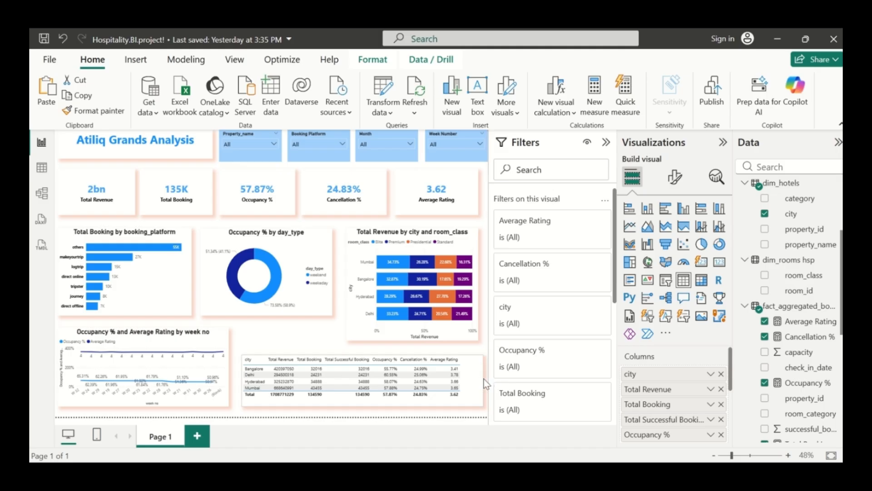
{"action": "left_click", "coordinate": [450, 313]}
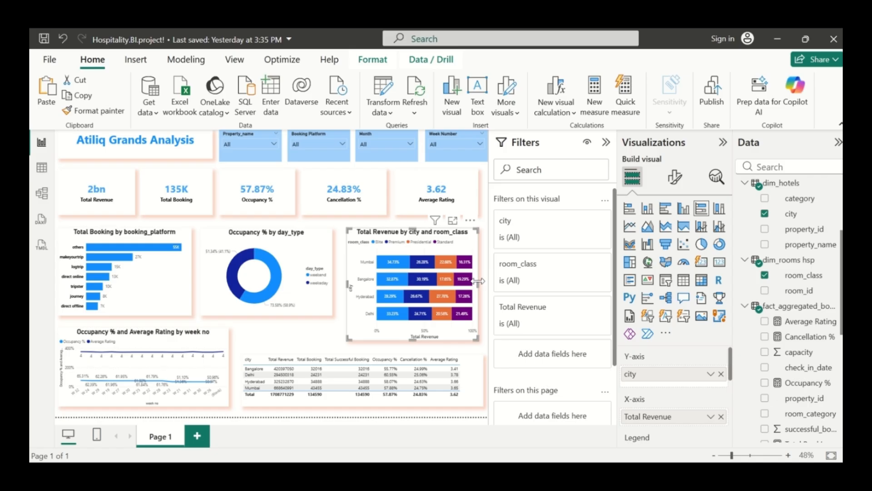
{"action": "left_click_drag", "start_coordinate": [478, 281], "coordinate": [486, 289]}
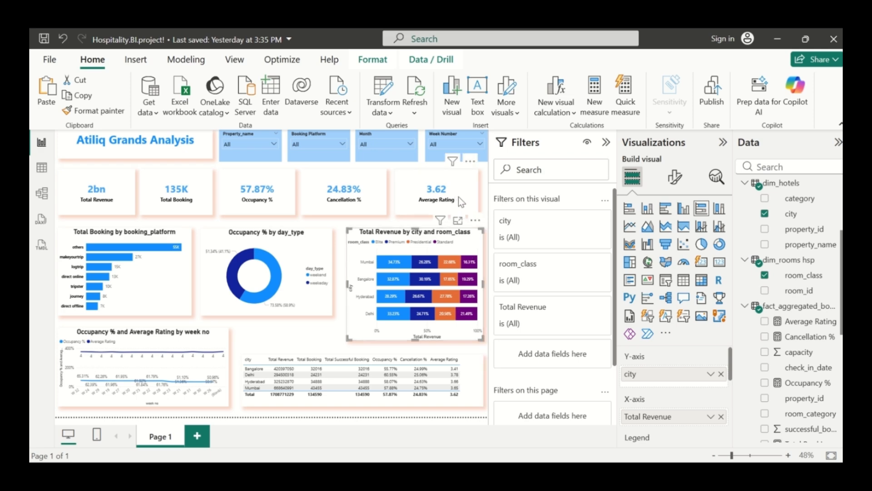
Shift the Average Rating and Cancellation % cards slightly right to even out the card row
{"action": "left_click", "coordinate": [473, 191]}
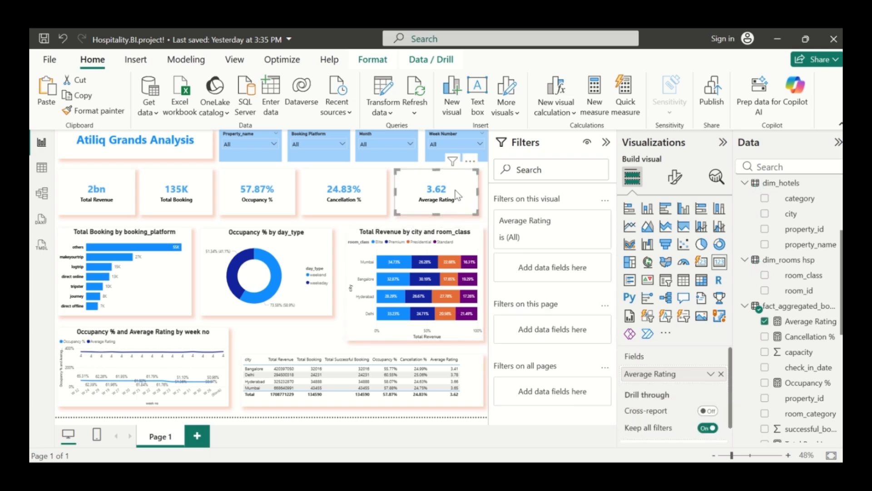
{"action": "left_click_drag", "start_coordinate": [457, 189], "coordinate": [459, 189]}
{"action": "left_click_drag", "start_coordinate": [361, 187], "coordinate": [365, 187]}
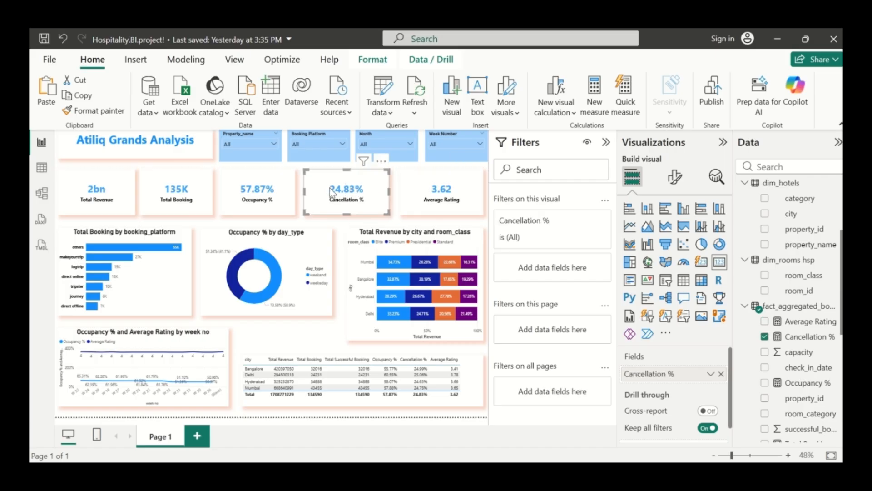
{"action": "left_click", "coordinate": [331, 339]}
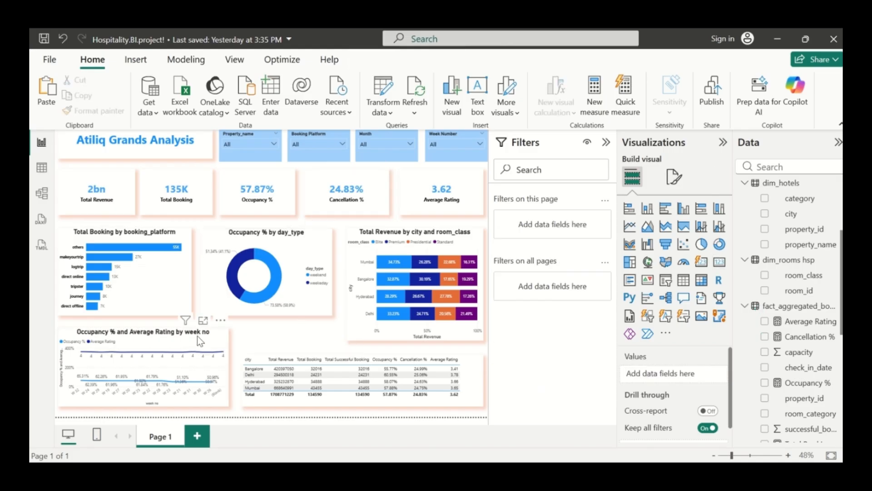
Shorten the week no line chart from its top edge and move the Occupancy % donut chart left beside the booking_platform chart
{"action": "left_click", "coordinate": [156, 339]}
{"action": "left_click_drag", "start_coordinate": [143, 341], "coordinate": [142, 355]}
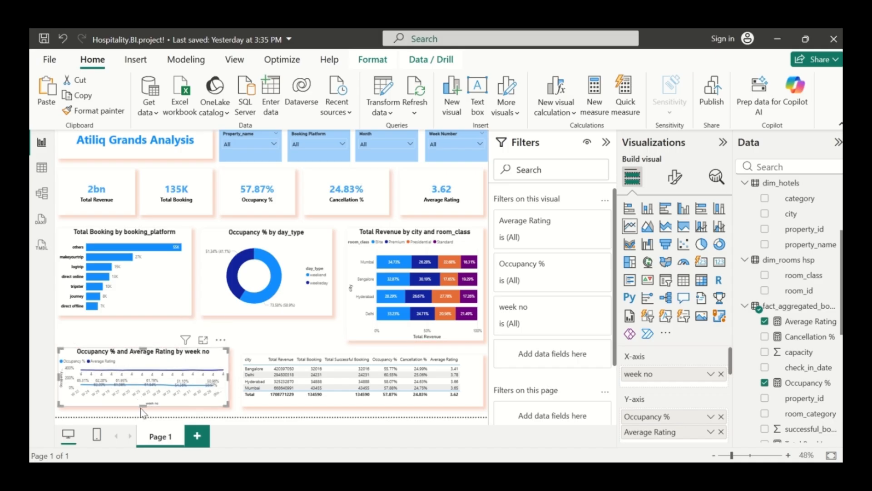
{"action": "left_click", "coordinate": [263, 340]}
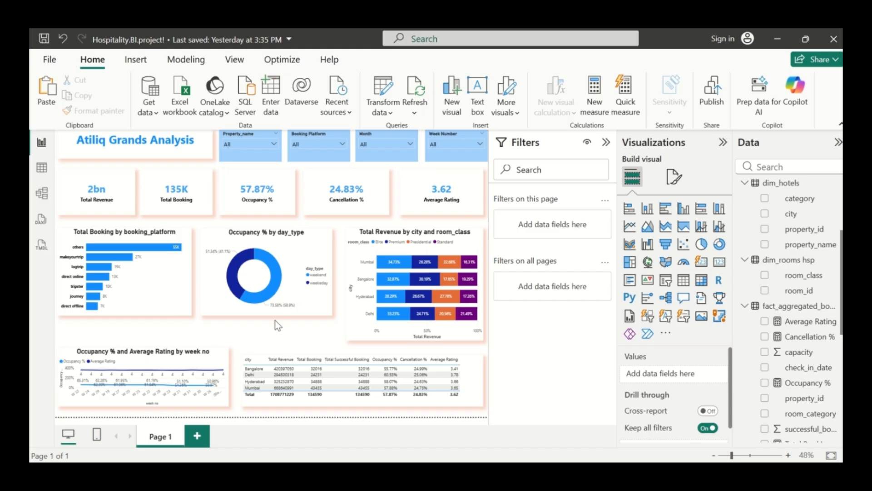
{"action": "left_click_drag", "start_coordinate": [293, 330], "coordinate": [276, 314]}
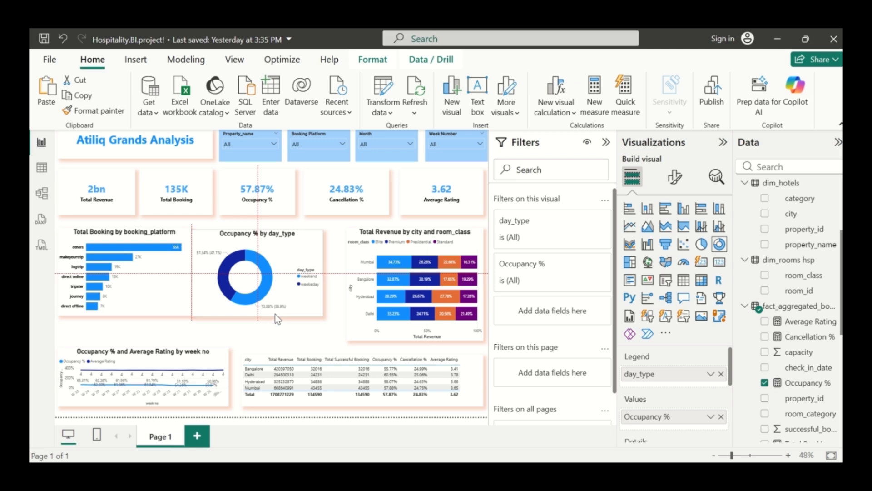
{"action": "left_click_drag", "start_coordinate": [275, 314], "coordinate": [275, 313]}
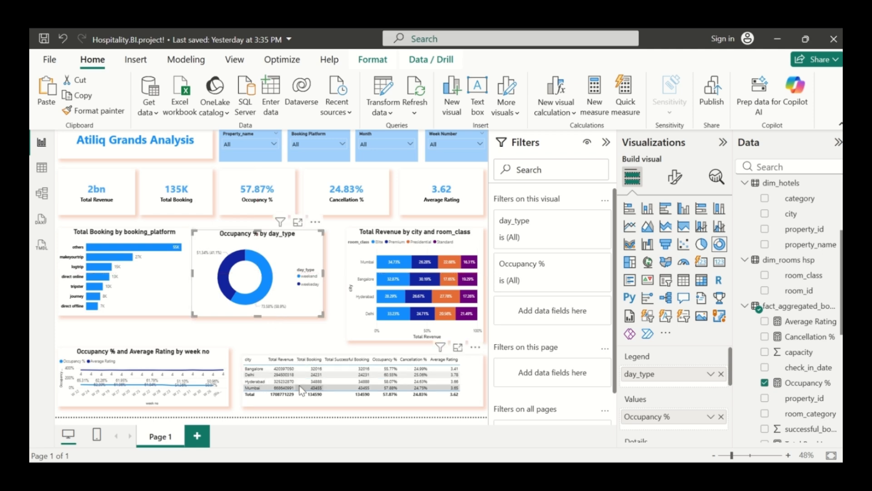
Narrow the summary table from its left edge to leave a gap beside the week no line chart
{"action": "left_click", "coordinate": [307, 402]}
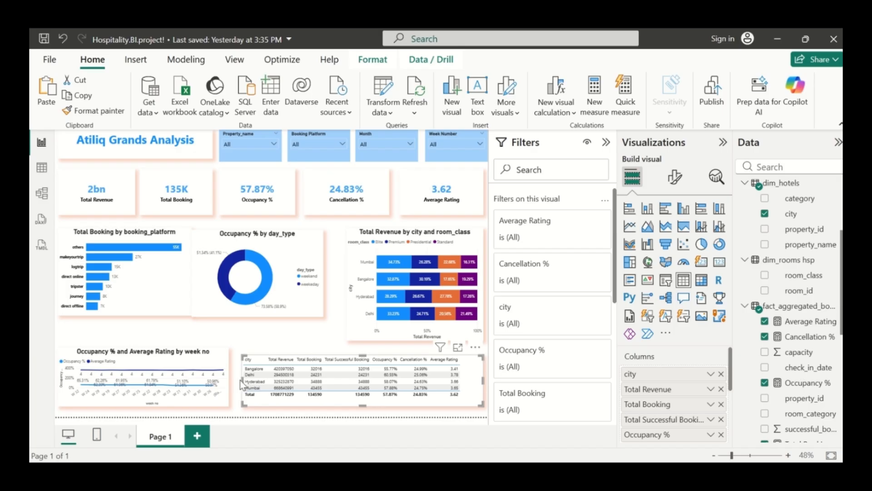
{"action": "left_click_drag", "start_coordinate": [241, 385], "coordinate": [253, 384]}
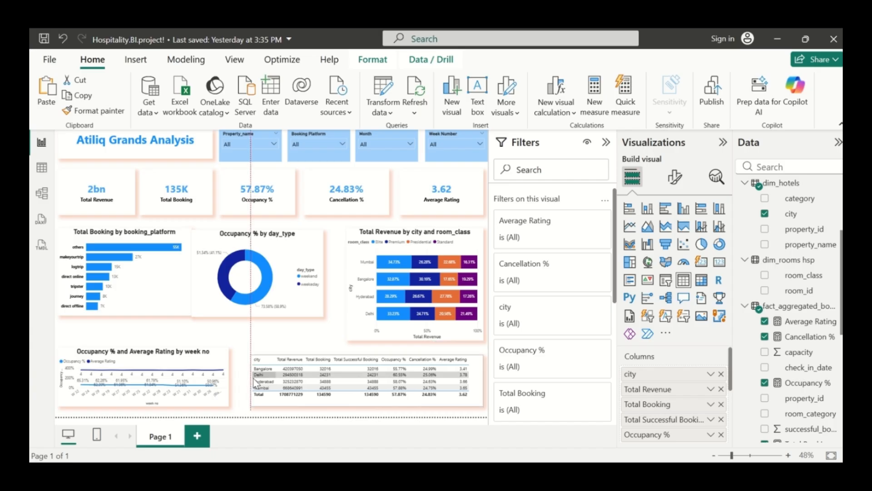
{"action": "left_click_drag", "start_coordinate": [255, 383], "coordinate": [248, 380]}
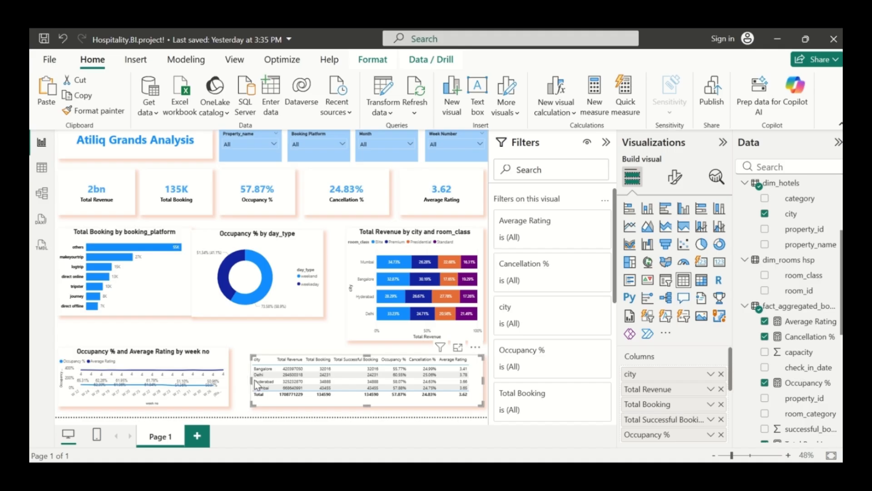
Move the Occupancy % by day_type donut chart right beside the Total Revenue chart and narrow it from its left edge
{"action": "left_click", "coordinate": [282, 334]}
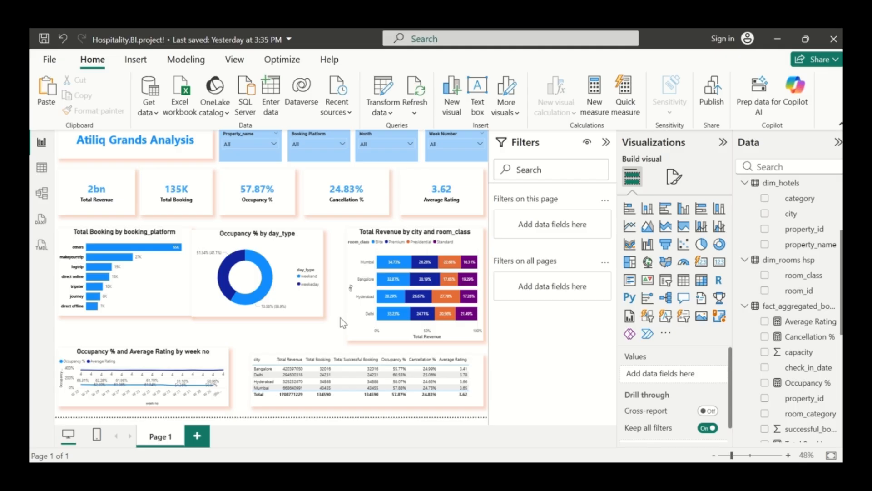
{"action": "left_click", "coordinate": [274, 278]}
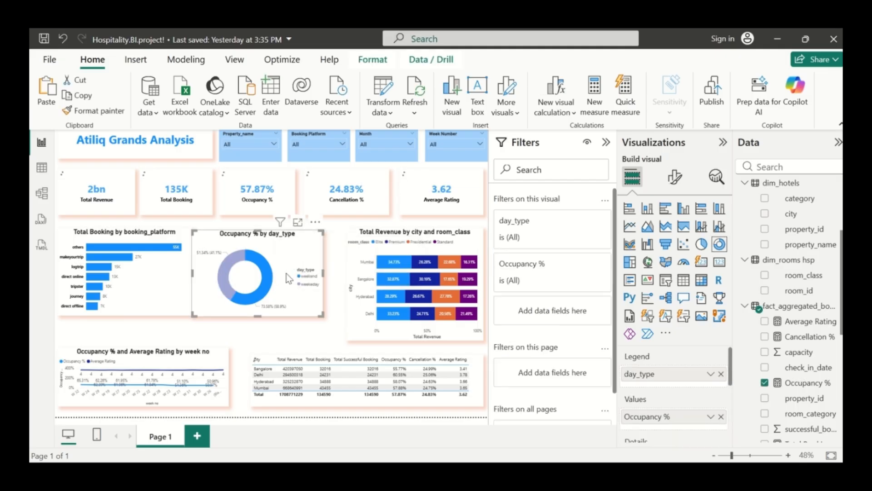
{"action": "left_click_drag", "start_coordinate": [195, 317], "coordinate": [209, 315]}
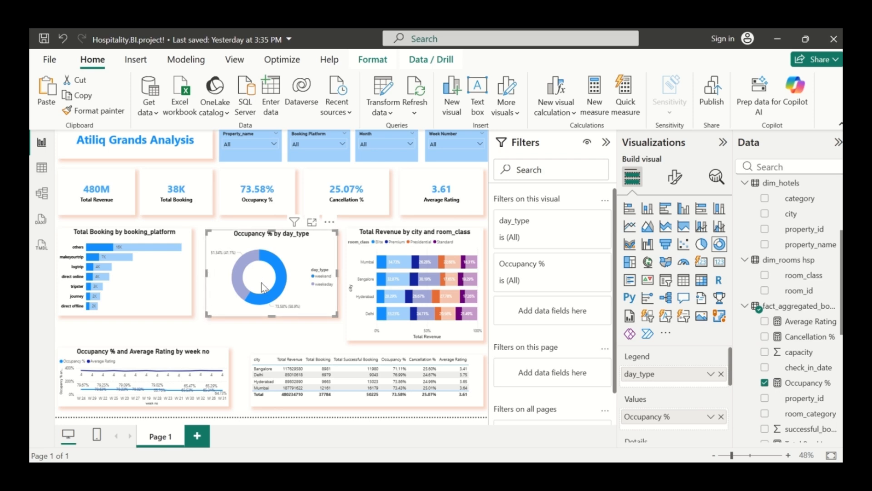
{"action": "left_click", "coordinate": [281, 296]}
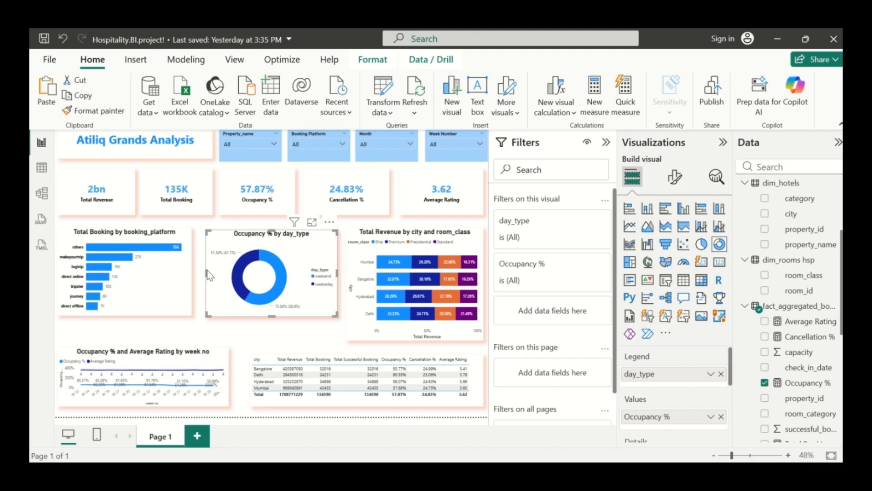
{"action": "left_click_drag", "start_coordinate": [205, 272], "coordinate": [234, 279]}
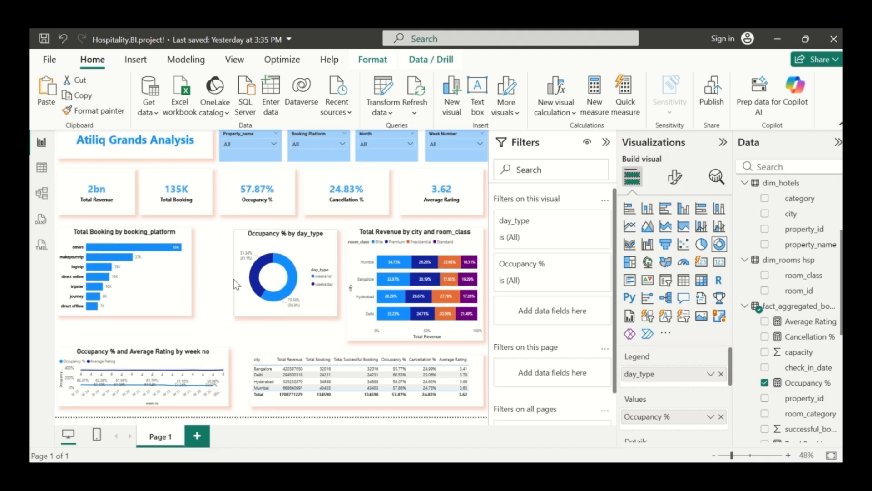
Shift the Occupancy % donut chart slightly down and stretch it vertically to end level with the Total Revenue chart's bottom edge
{"action": "left_click", "coordinate": [450, 334]}
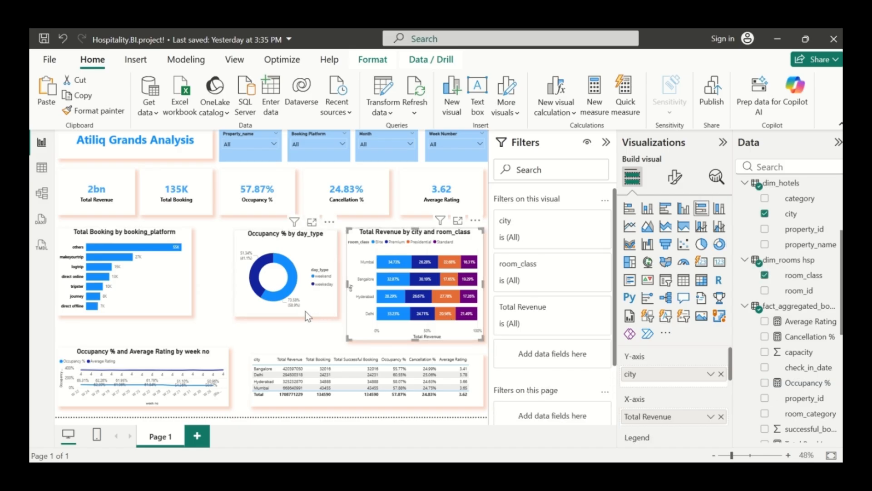
{"action": "left_click", "coordinate": [187, 293]}
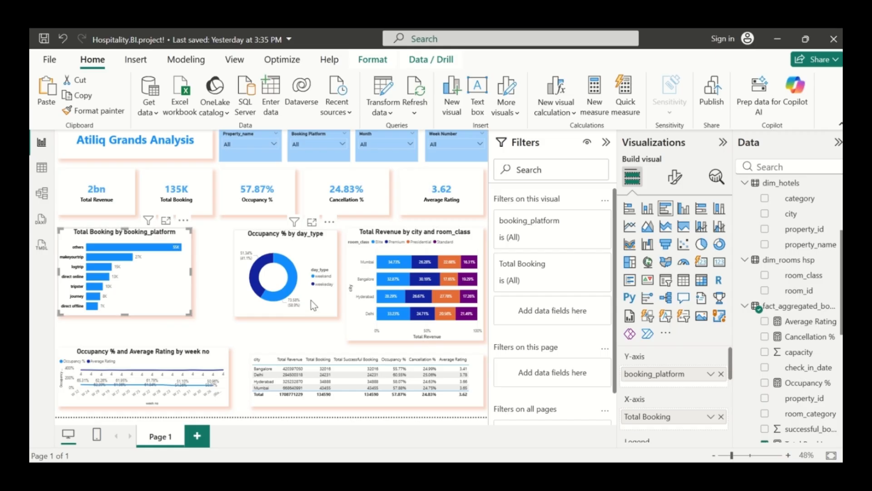
{"action": "left_click_drag", "start_coordinate": [311, 300], "coordinate": [316, 312]}
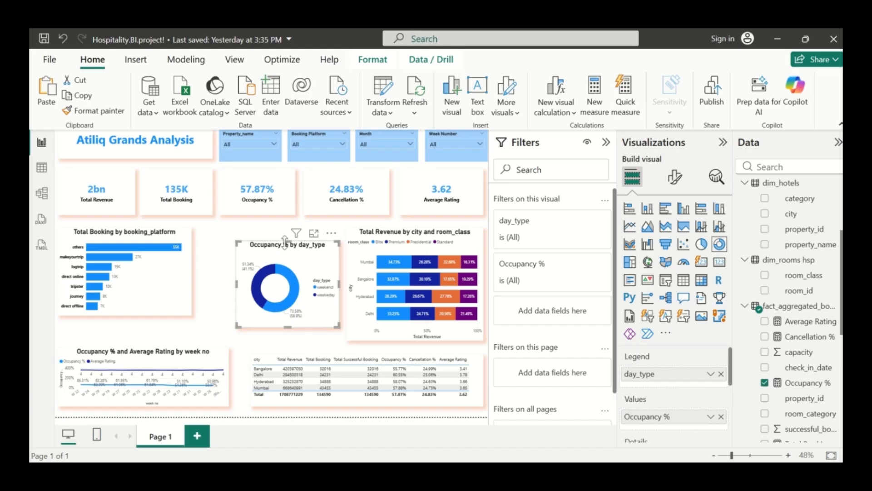
{"action": "left_click_drag", "start_coordinate": [287, 243], "coordinate": [285, 240]}
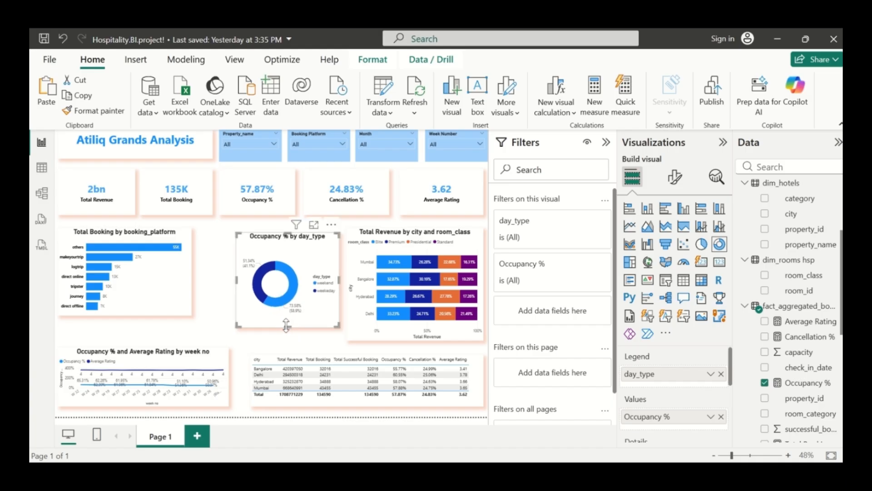
{"action": "left_click_drag", "start_coordinate": [286, 324], "coordinate": [289, 339]}
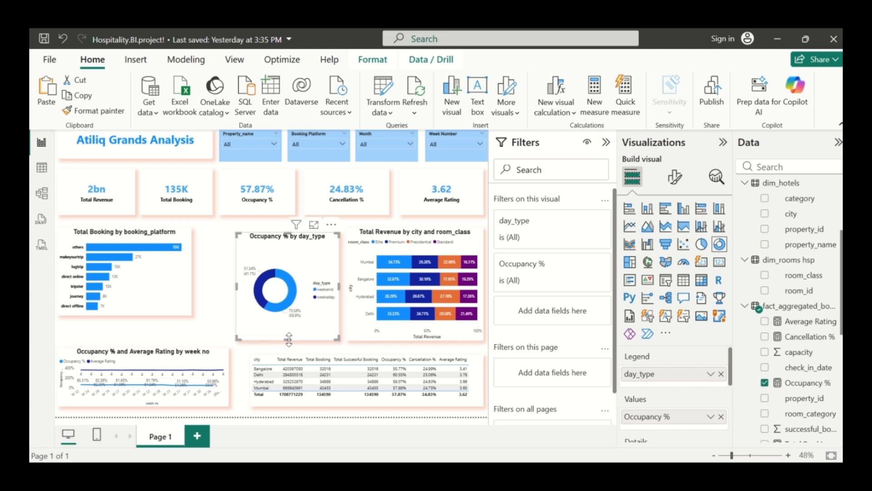
Narrow the summary table slightly from its left edge and widen the week no line chart right, leaving a small gap between them
{"action": "left_click", "coordinate": [276, 401]}
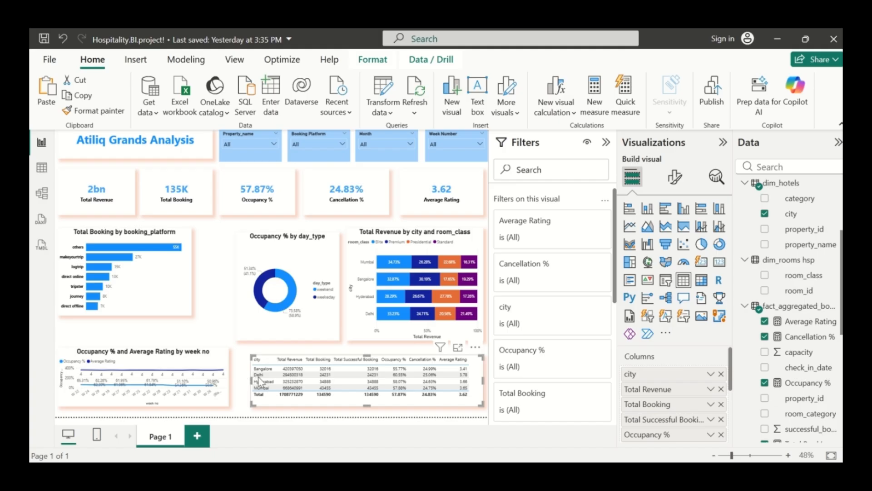
{"action": "left_click_drag", "start_coordinate": [259, 379], "coordinate": [260, 381]}
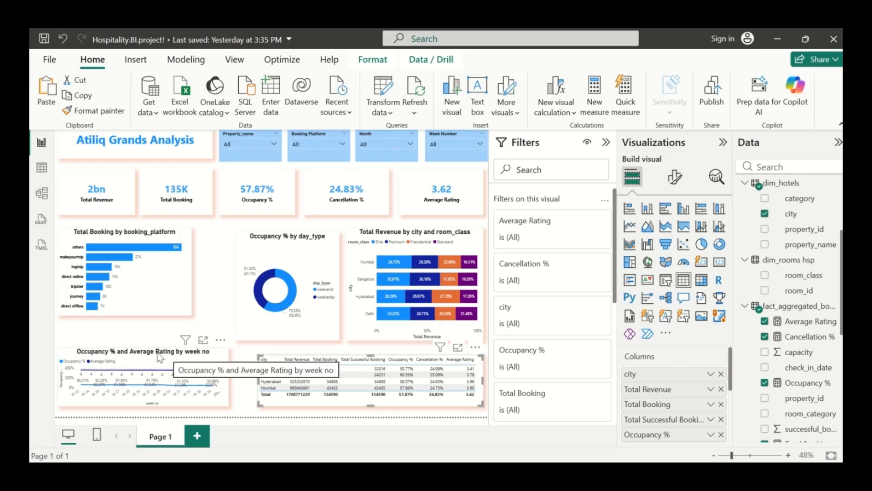
{"action": "left_click", "coordinate": [191, 404]}
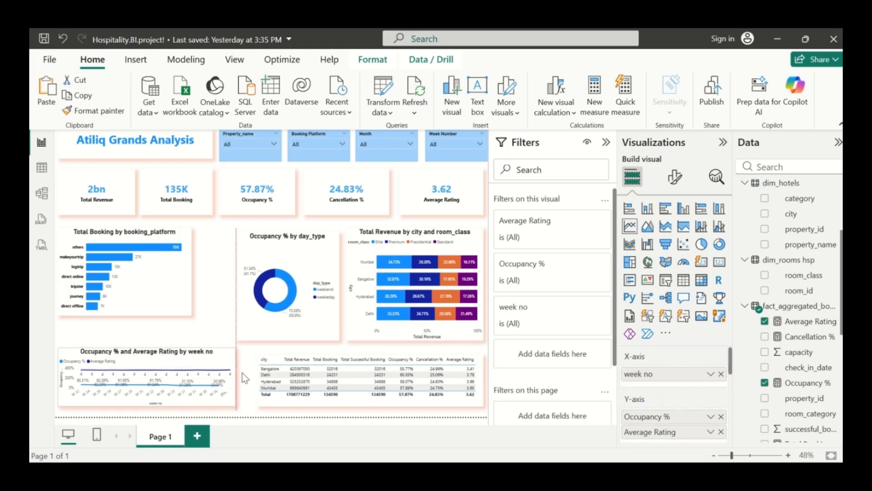
{"action": "left_click_drag", "start_coordinate": [241, 373], "coordinate": [245, 378]}
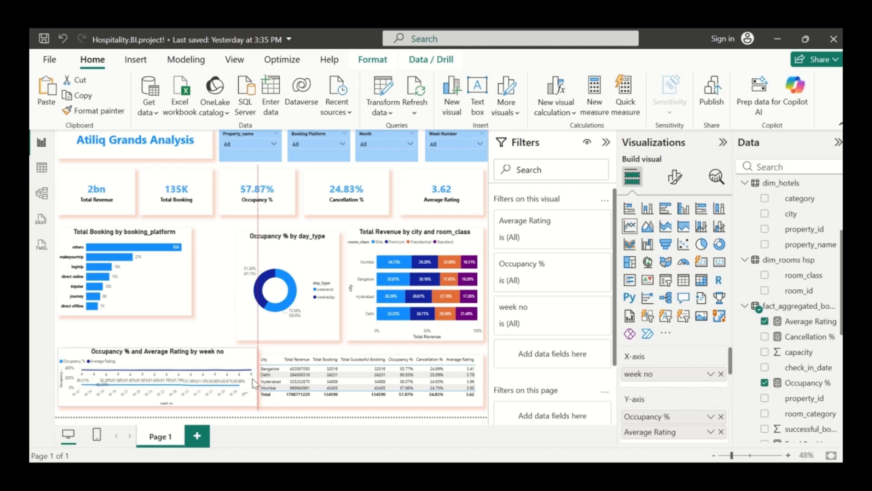
{"action": "mouse_move", "coordinate": [244, 376]}
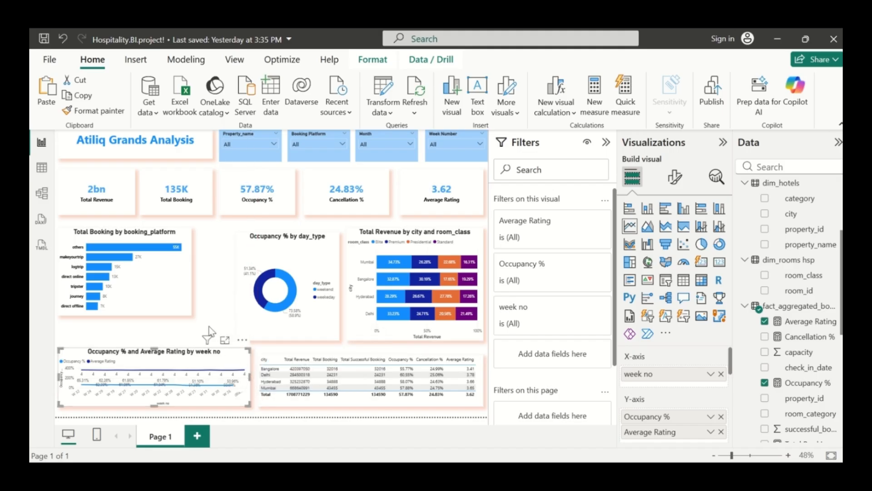
Enlarge the Total Booking by booking_platform chart down towards the line chart and right towards the donut chart, leaving small gaps
{"action": "left_click", "coordinate": [220, 293]}
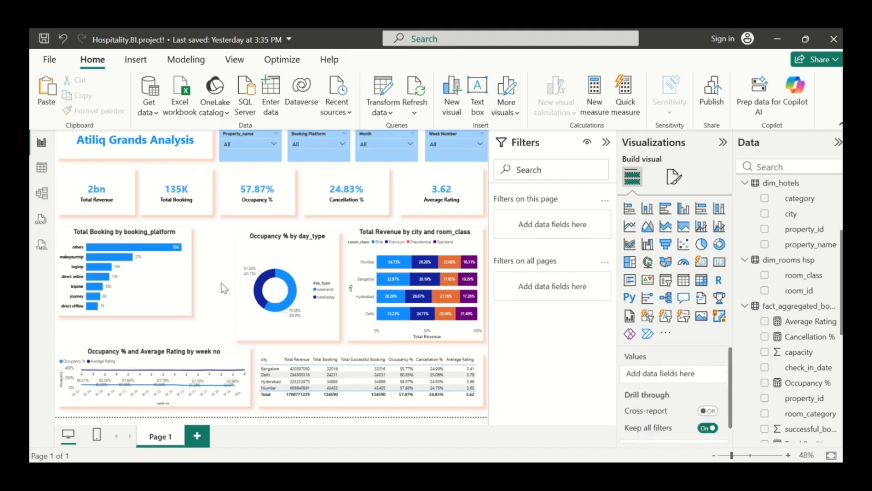
{"action": "left_click", "coordinate": [138, 296]}
{"action": "left_click_drag", "start_coordinate": [125, 316], "coordinate": [125, 340]}
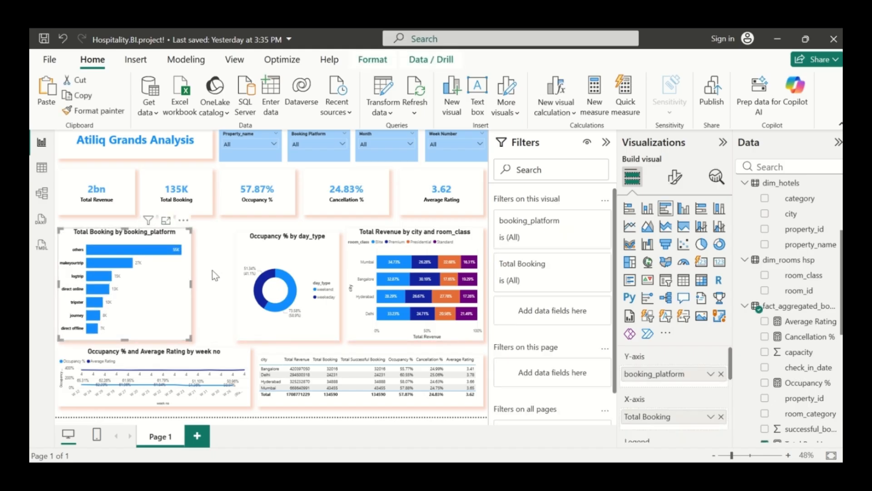
{"action": "left_click", "coordinate": [255, 258]}
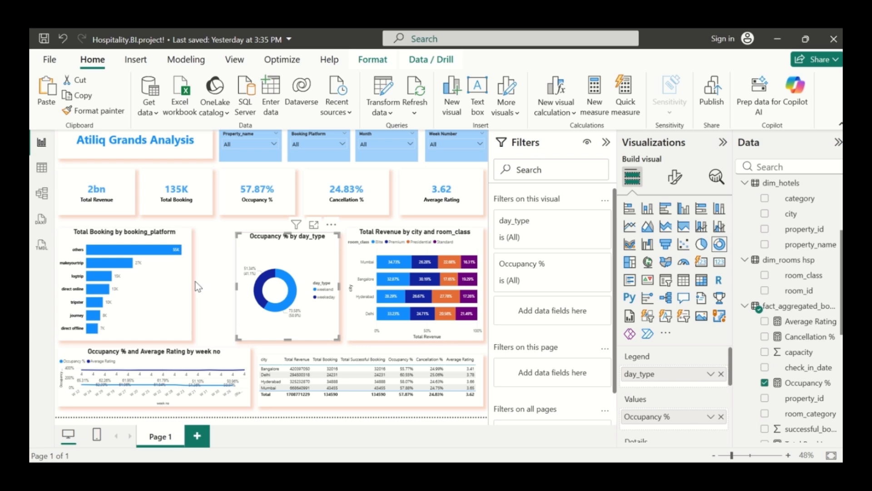
{"action": "left_click", "coordinate": [170, 286]}
{"action": "left_click_drag", "start_coordinate": [192, 285], "coordinate": [199, 285]}
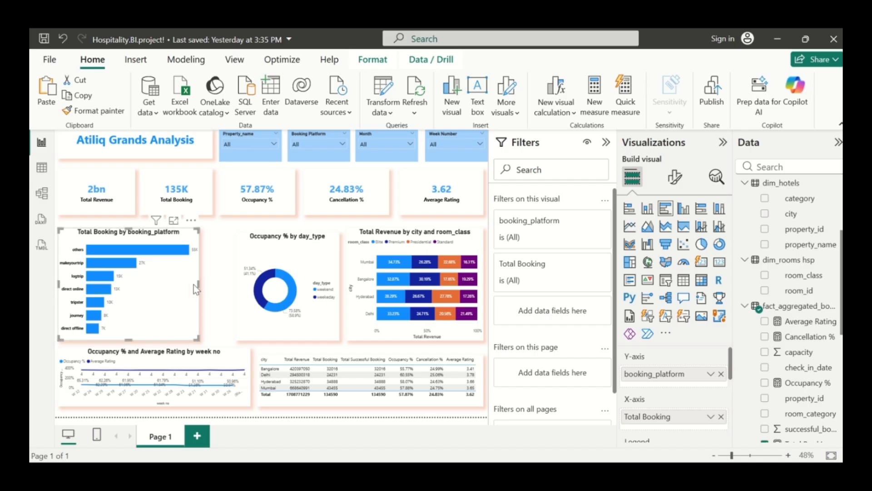
{"action": "left_click_drag", "start_coordinate": [196, 284], "coordinate": [225, 284]}
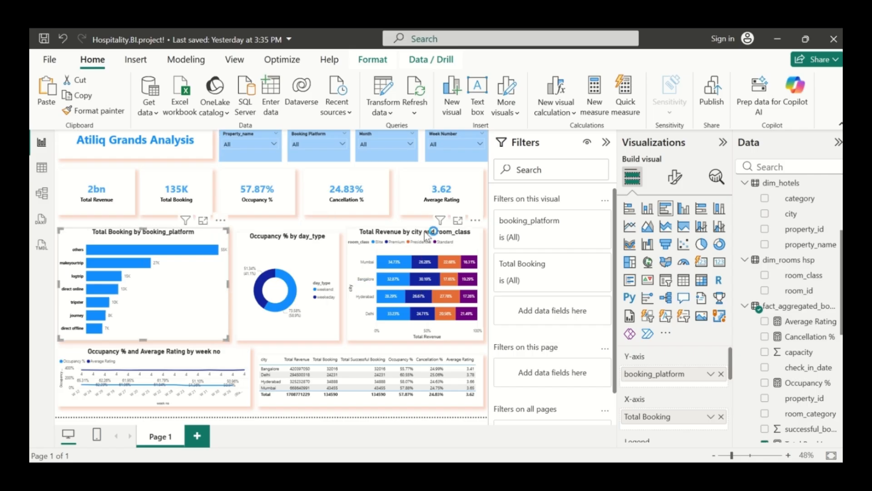
{"action": "left_click", "coordinate": [425, 416]}
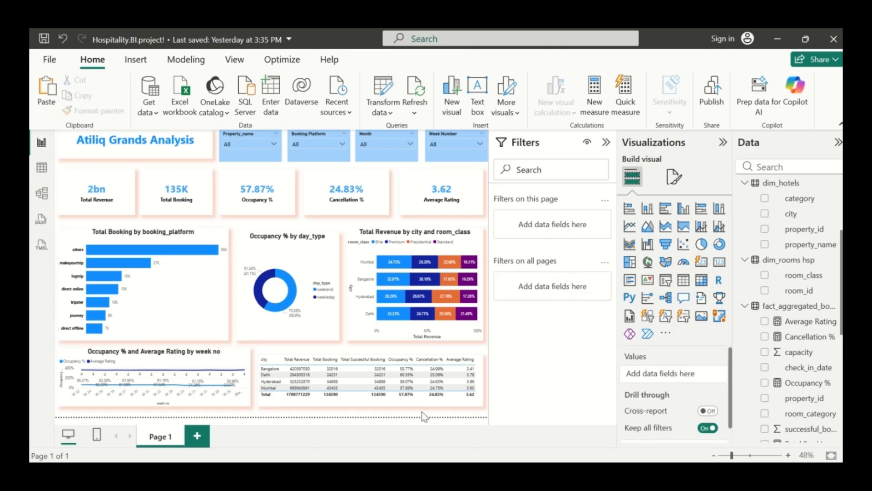